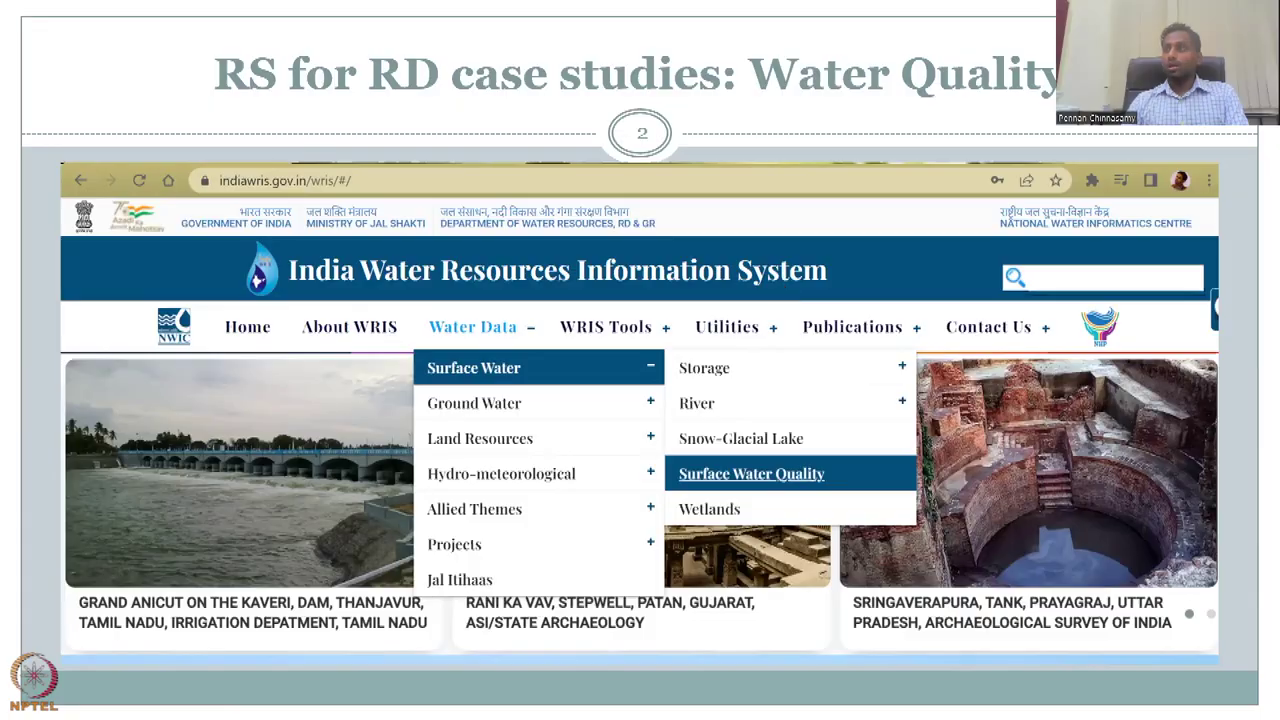
Step: Switch to the browser with India-WRIS and look through the Water Data categories, including Land Resources and Ground Water with its Water Level Behaviour entry
key("alt+Tab")
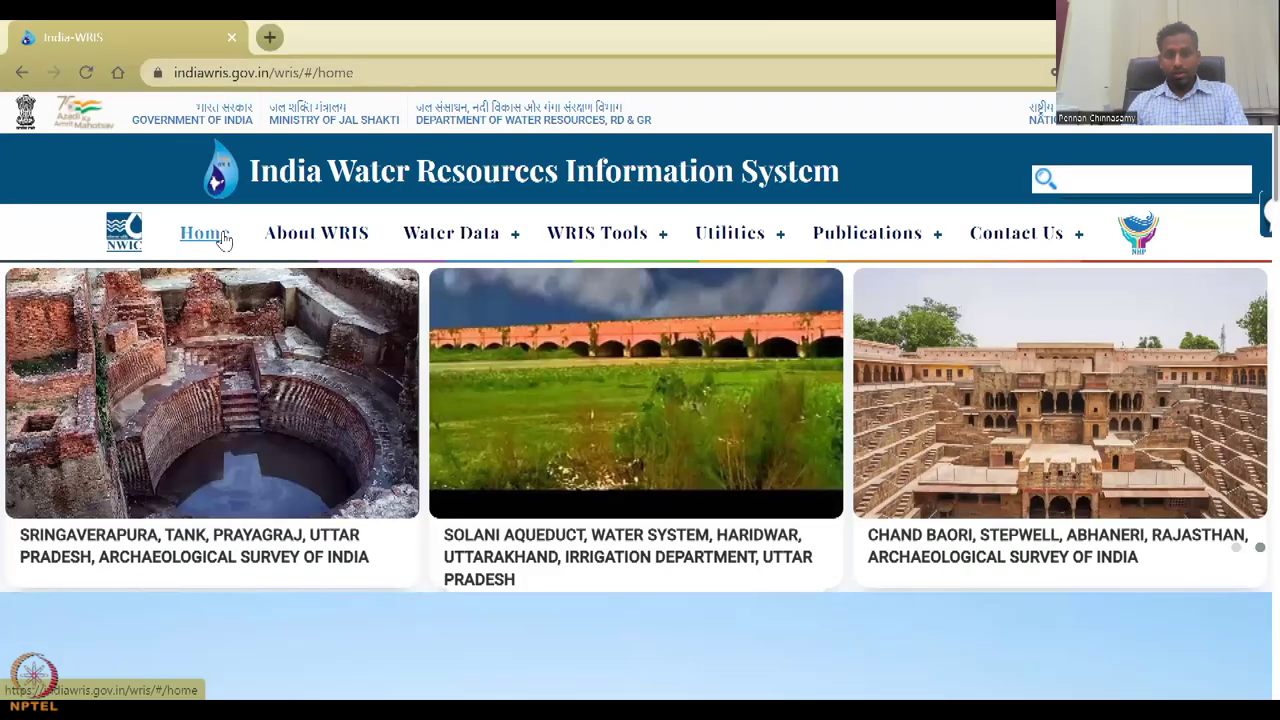
left_click(622, 246)
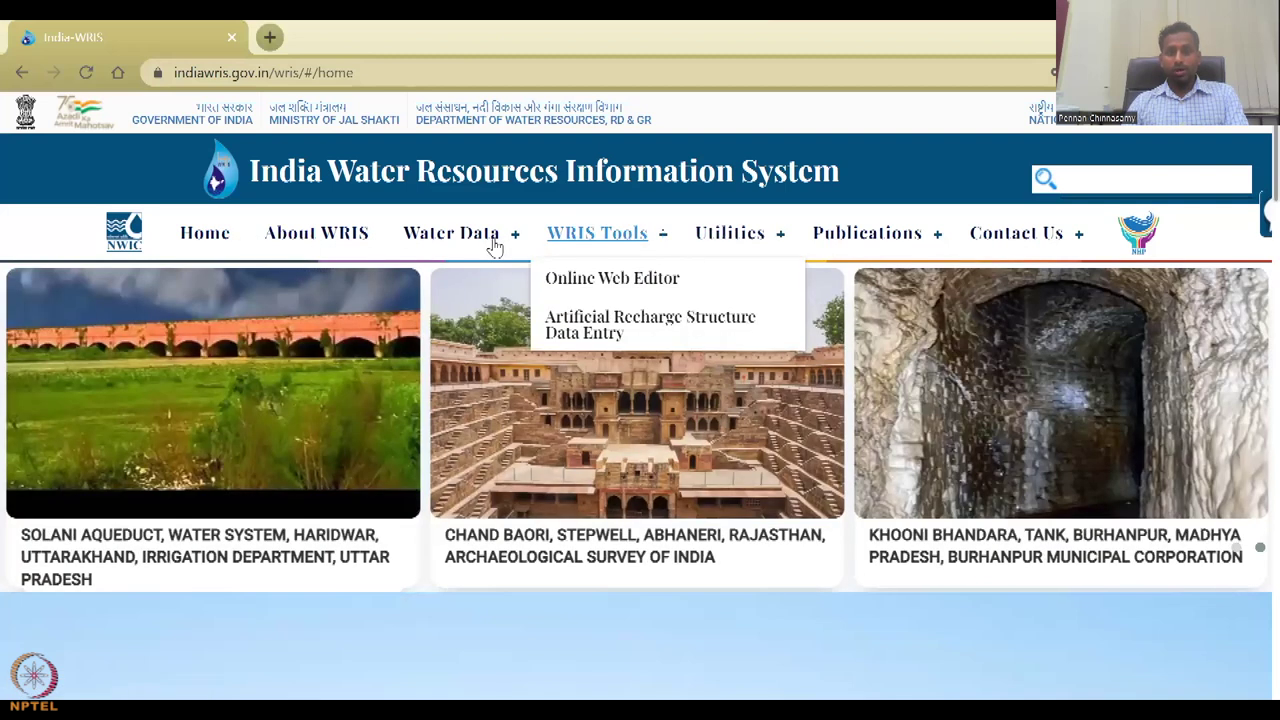
left_click(493, 240)
left_click(493, 278)
left_click(490, 355)
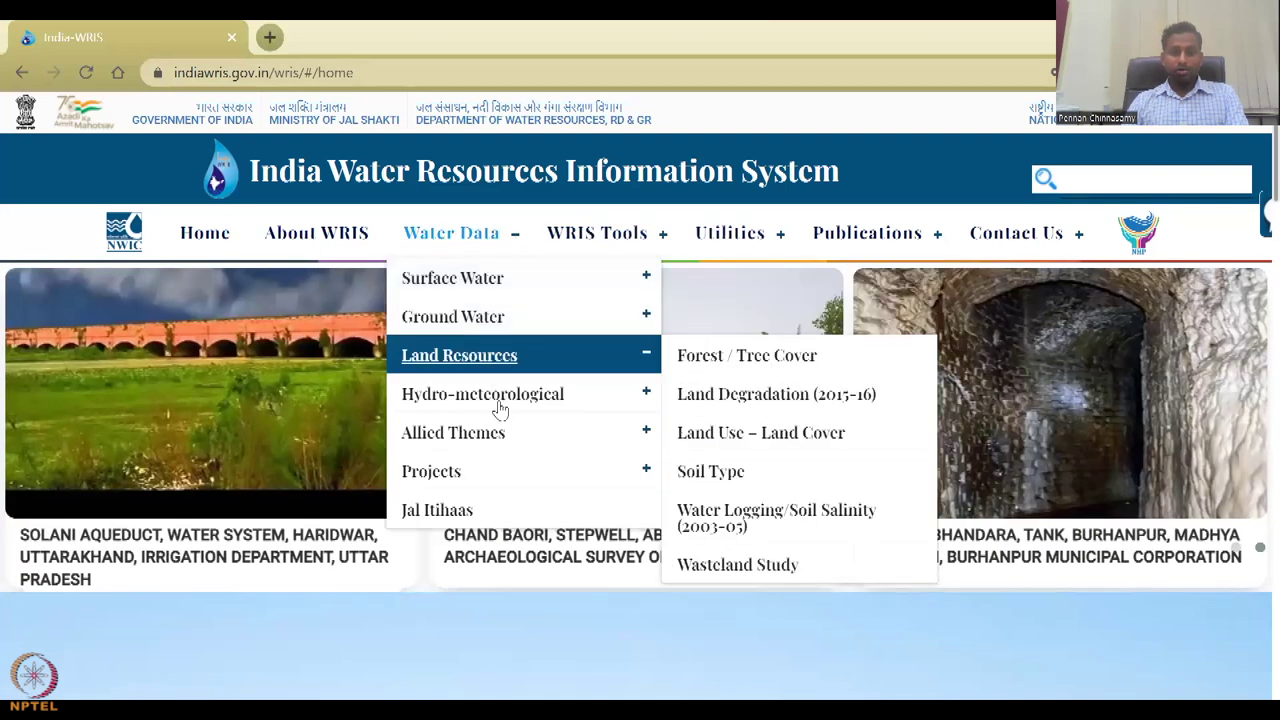
left_click(498, 395)
left_click(531, 316)
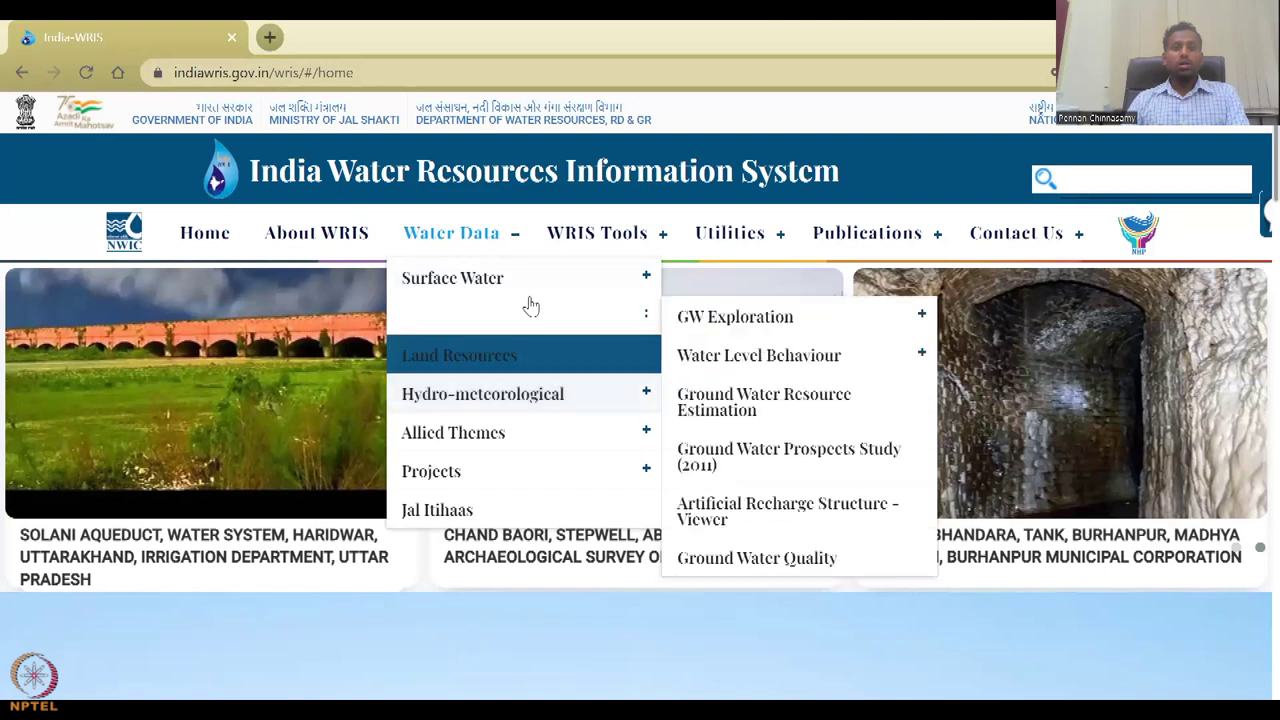
left_click(538, 317)
left_click(540, 317)
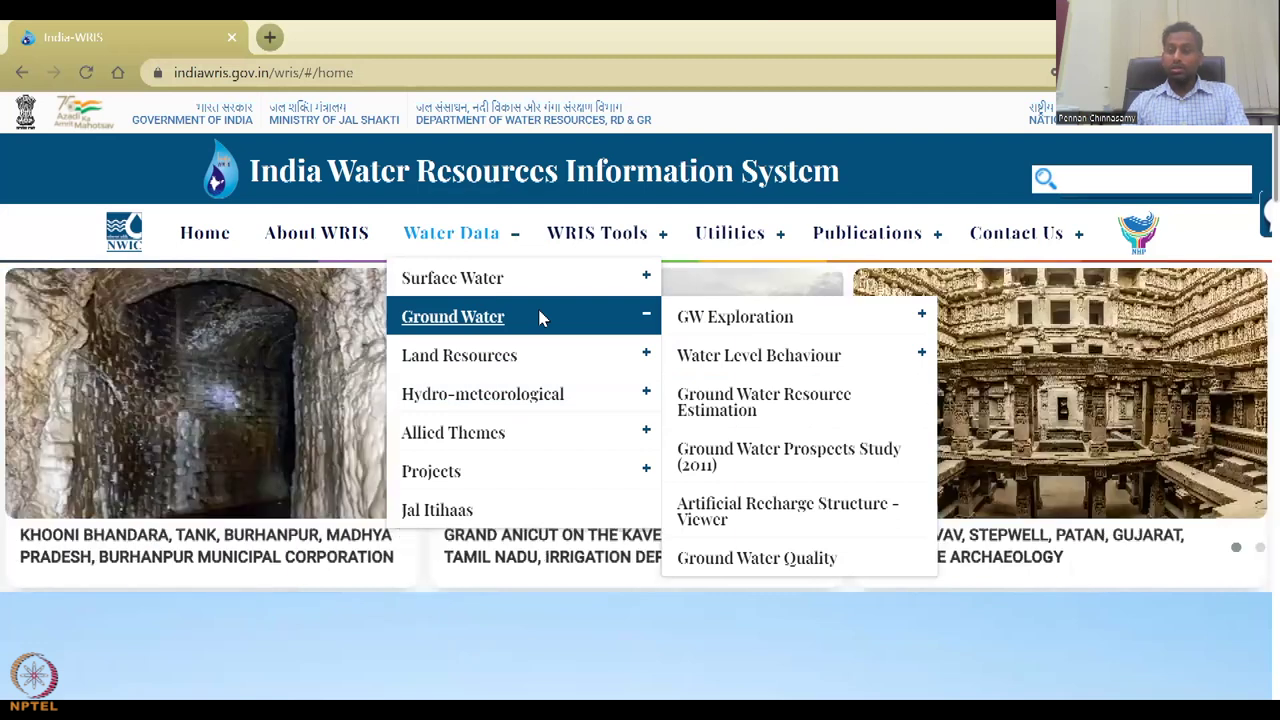
left_click(763, 358)
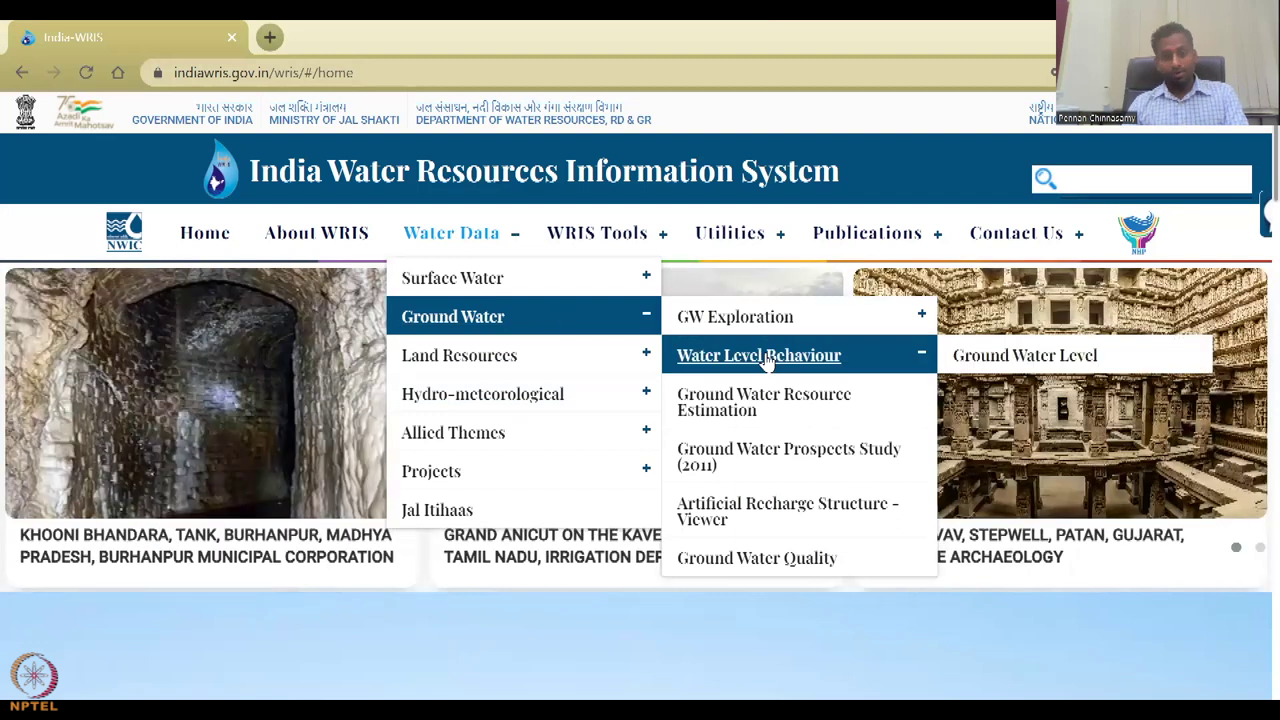
Step: Open the Surface Water Quality page from the Surface Water category of the water data
left_click(594, 284)
left_click(743, 284)
left_click(789, 330)
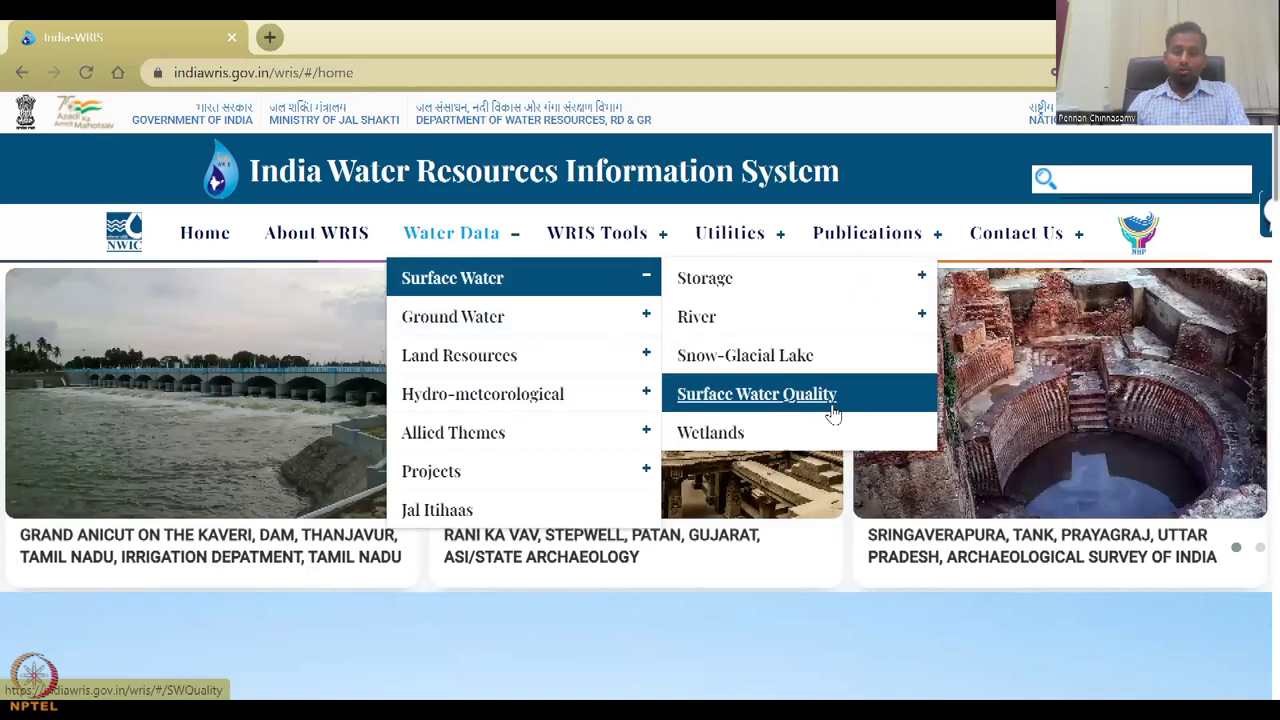
left_click(833, 400)
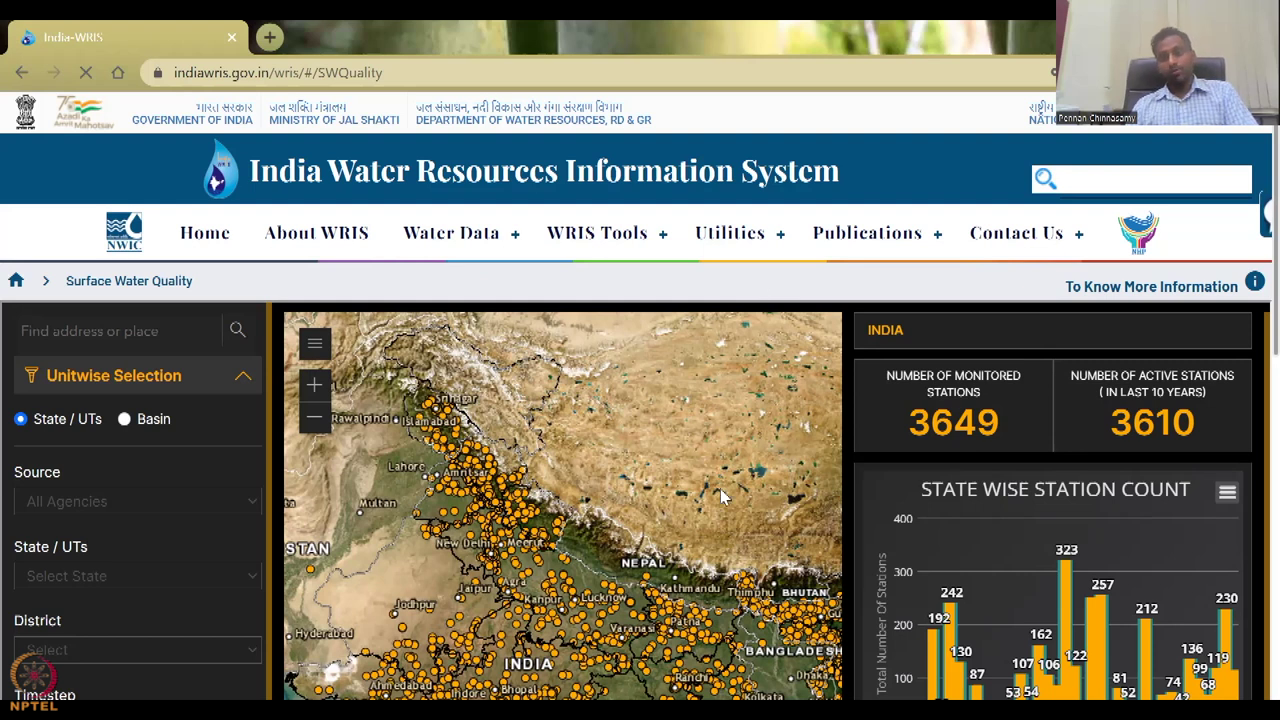
Step: Zoom the monitoring station map out to show all of India and dismiss the state pop-up
scroll(725, 498, "down", 1)
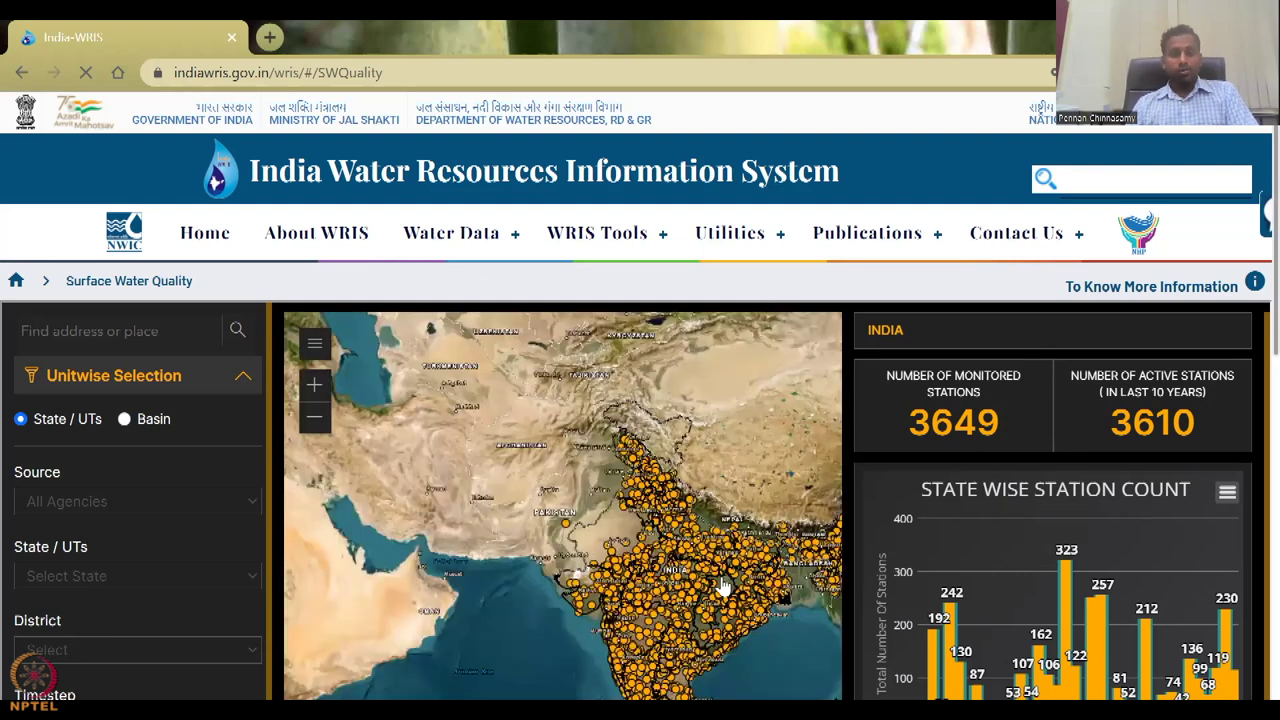
left_click(588, 490)
left_click(803, 533)
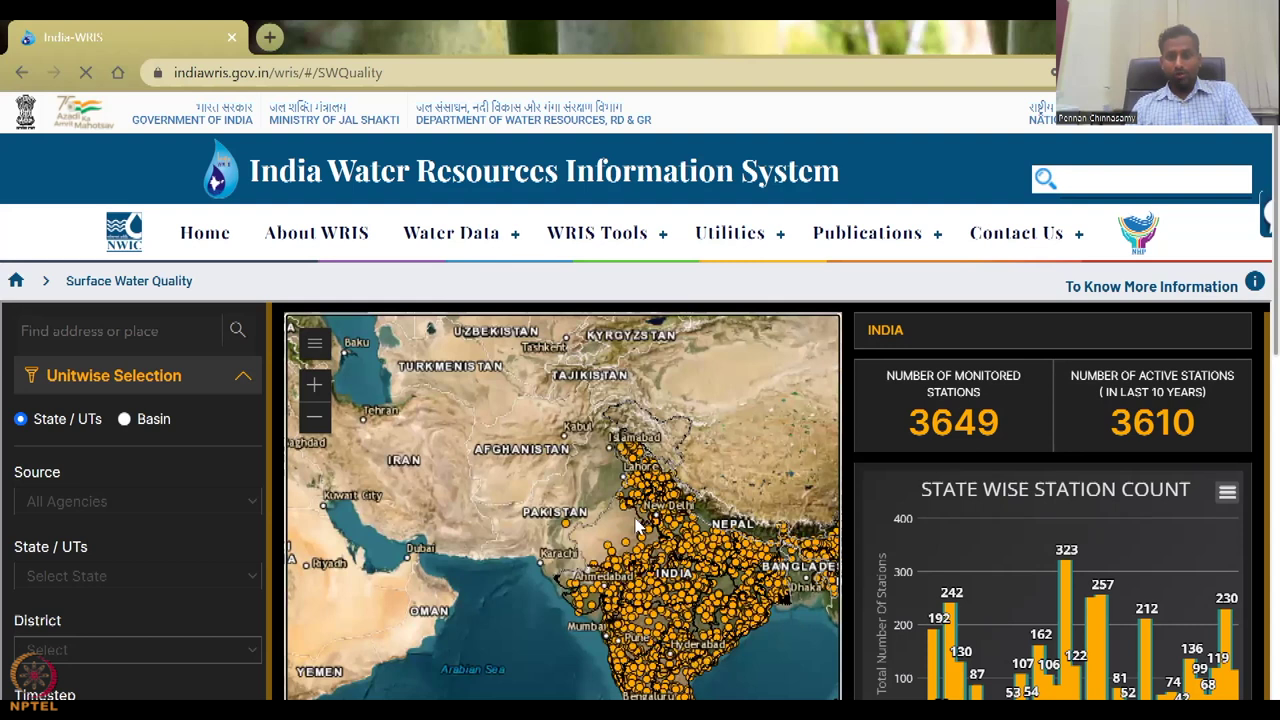
left_click(745, 548)
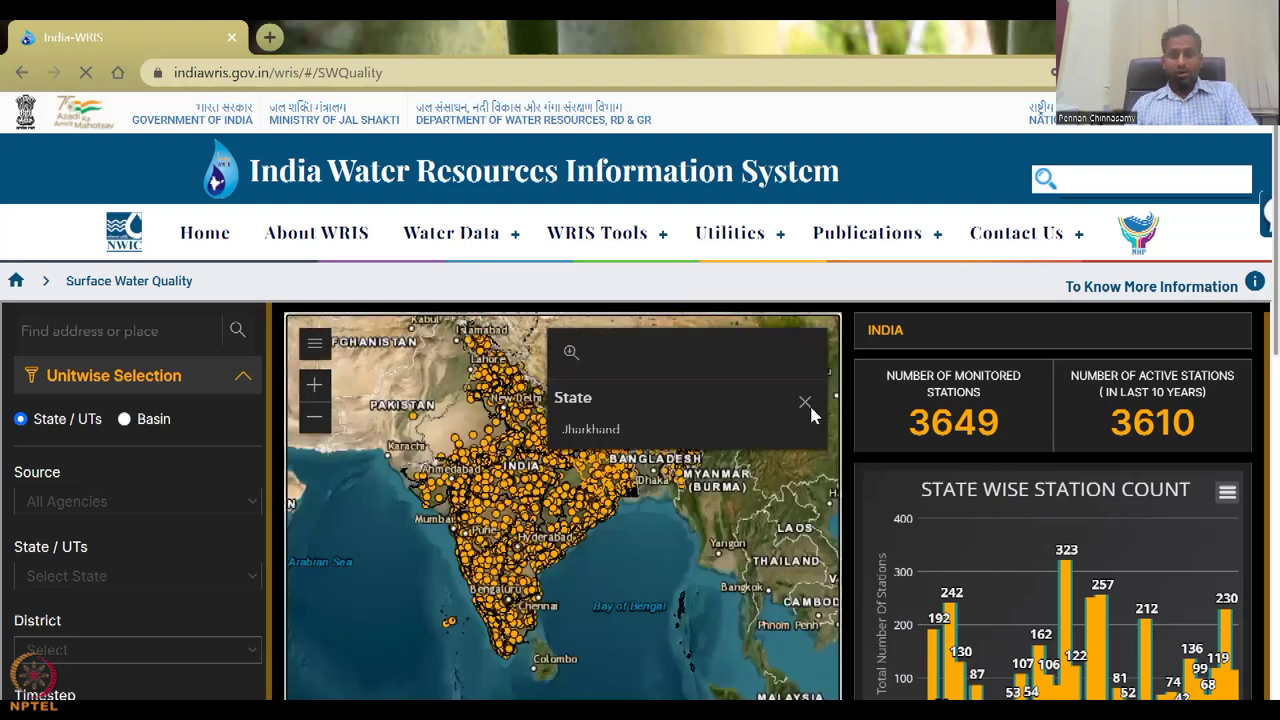
left_click(809, 403)
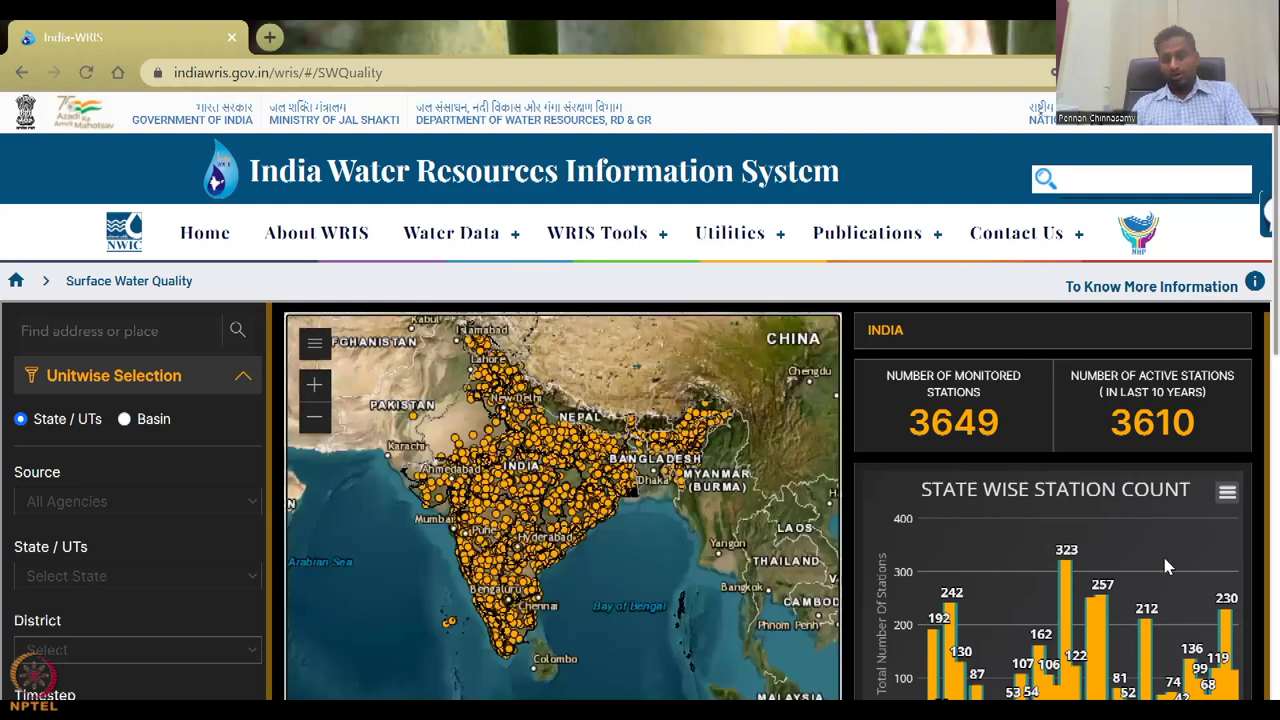
Step: Examine the state wise and parameter wise station count charts for surface water quality
scroll(1165, 552, "down", 1)
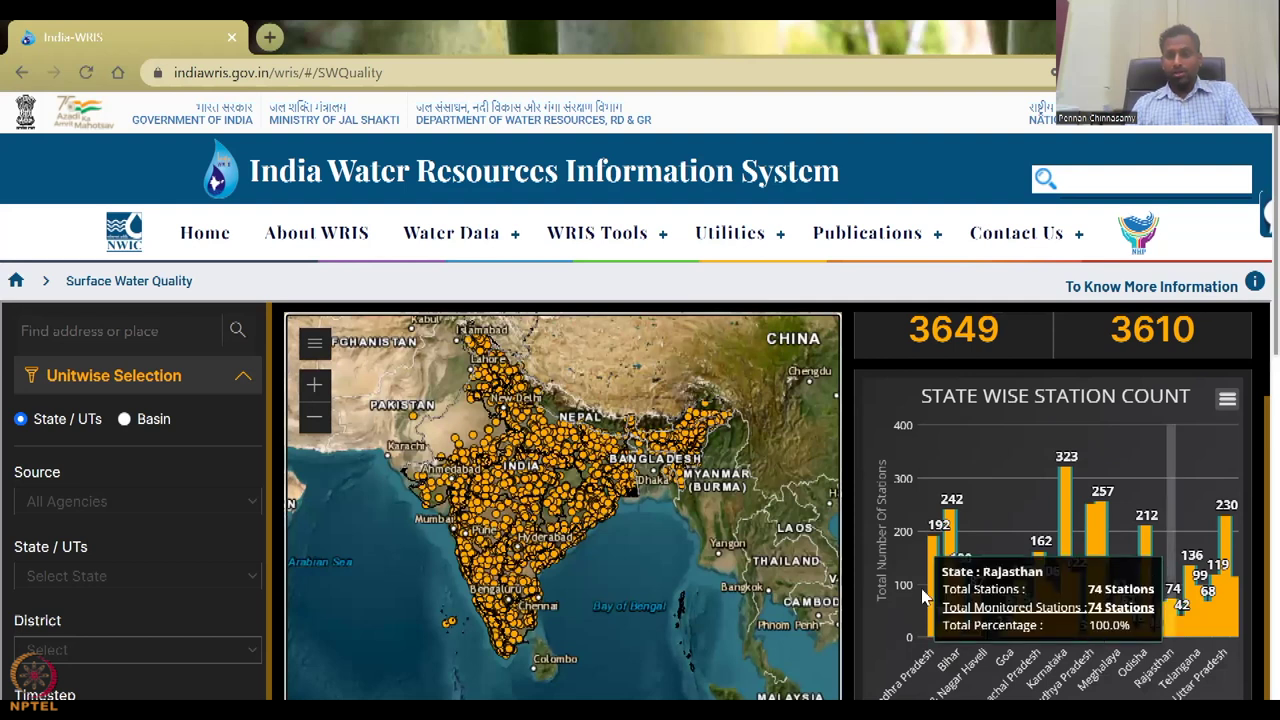
scroll(1034, 640, "down", 2)
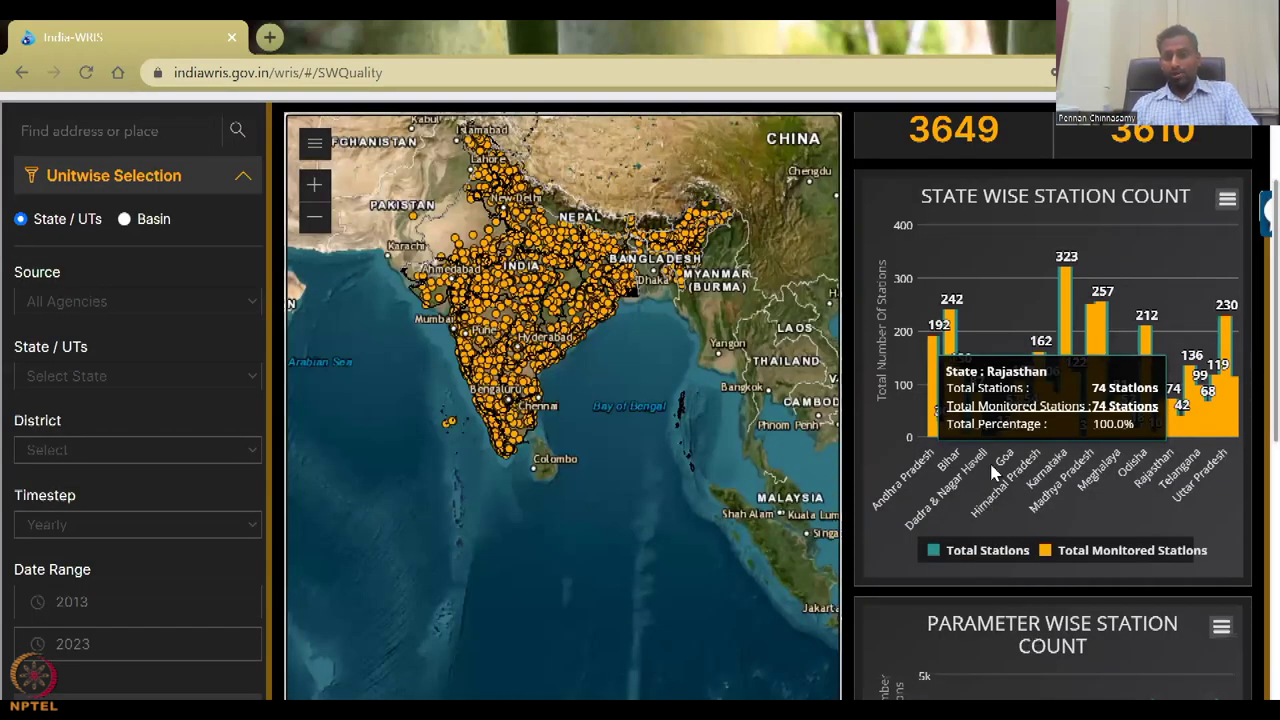
scroll(983, 510, "down", 3)
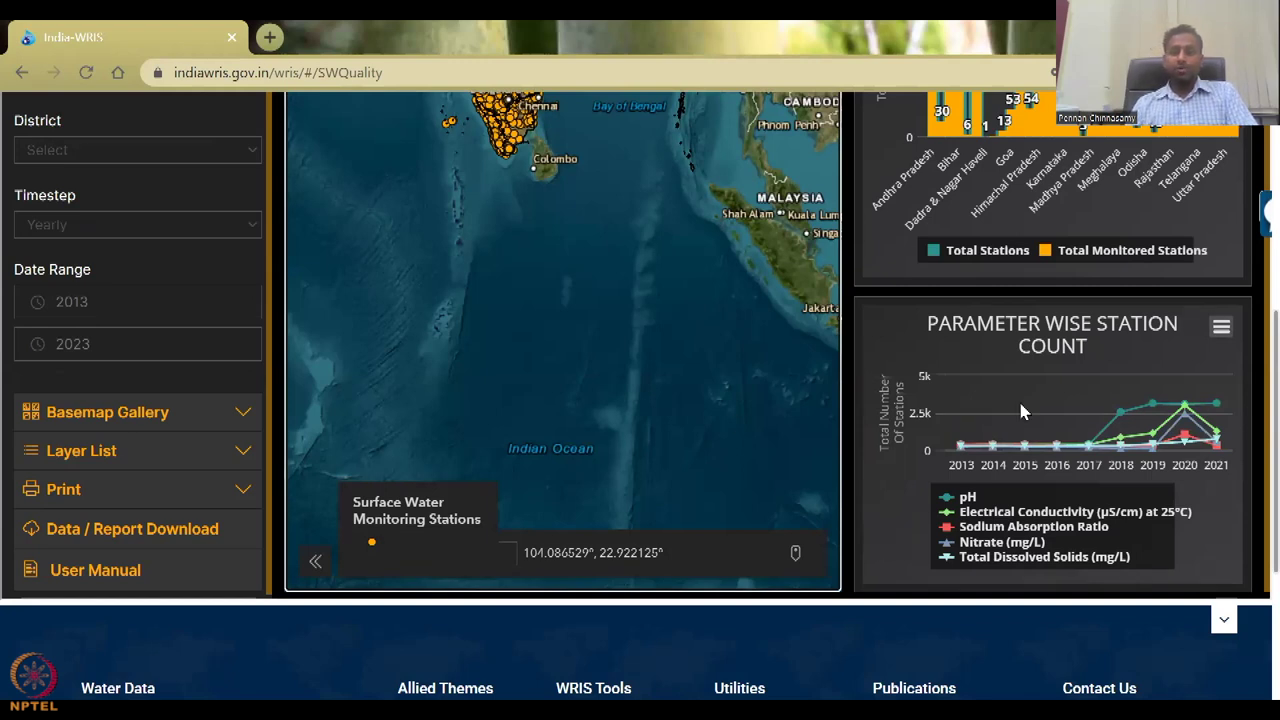
scroll(962, 377, "up", 1)
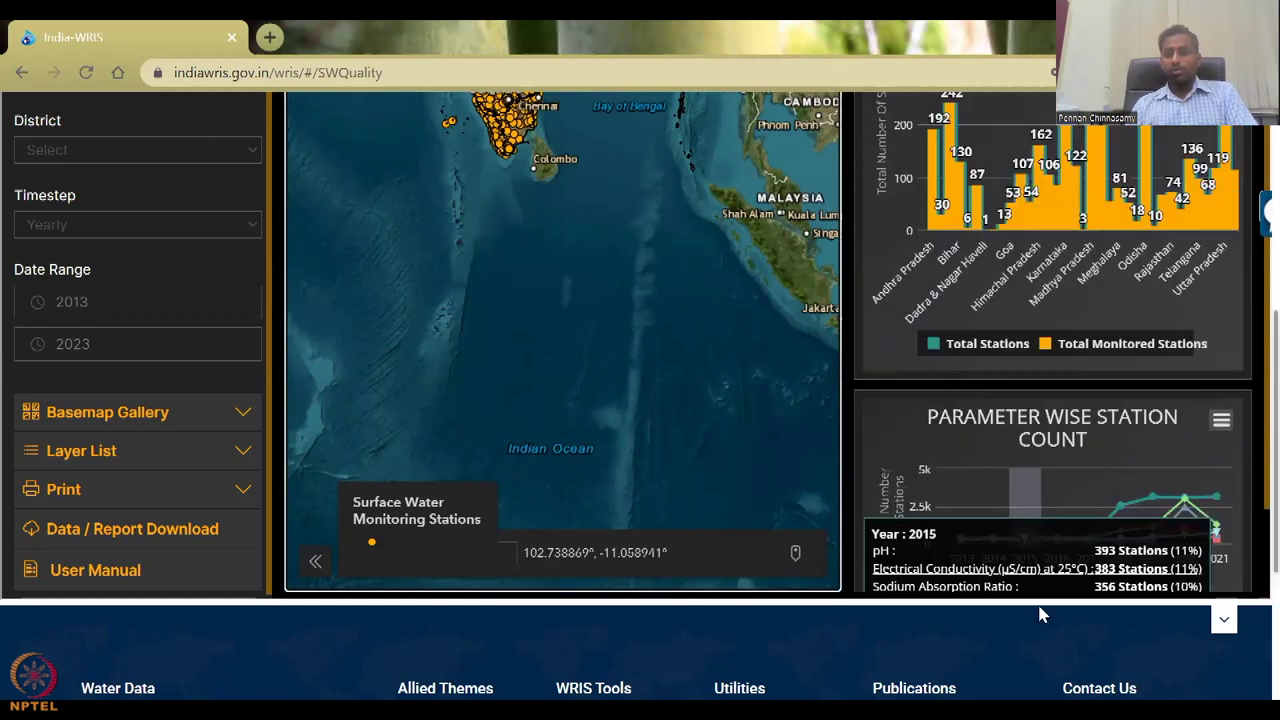
scroll(1040, 614, "up", 3)
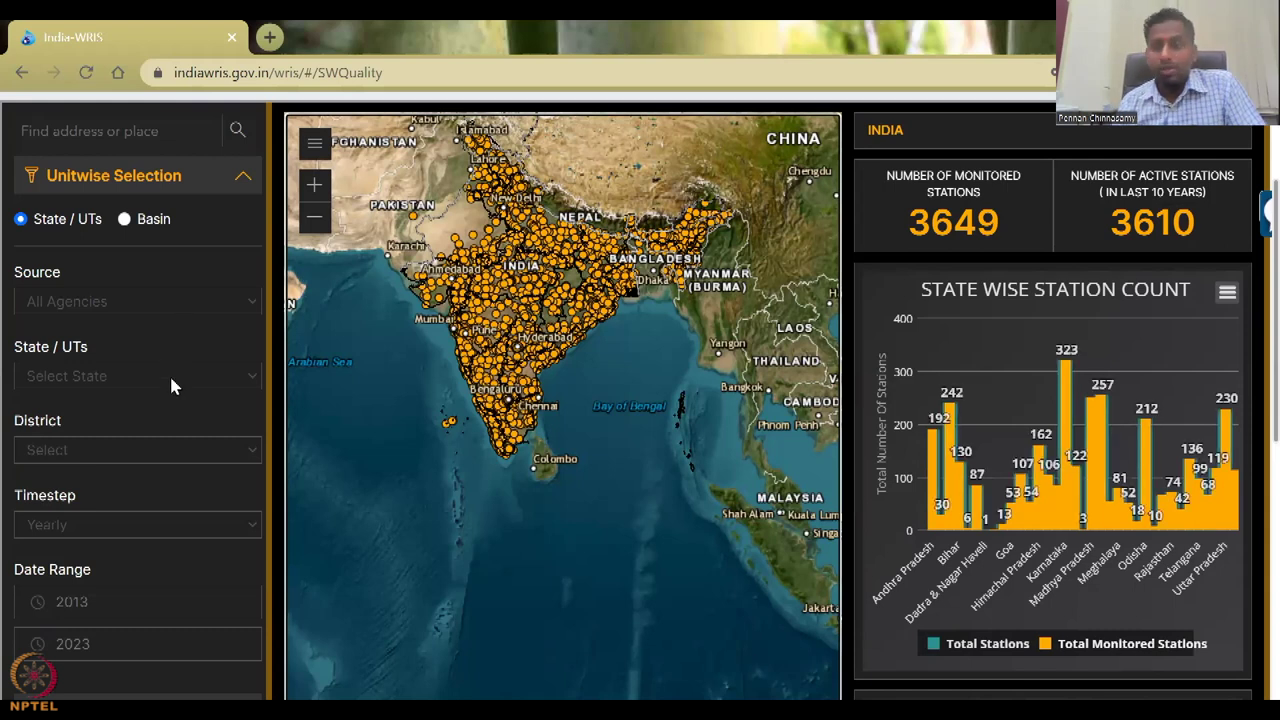
Step: Change the map's basemap from the Basemap Gallery to Streets
left_click(605, 480)
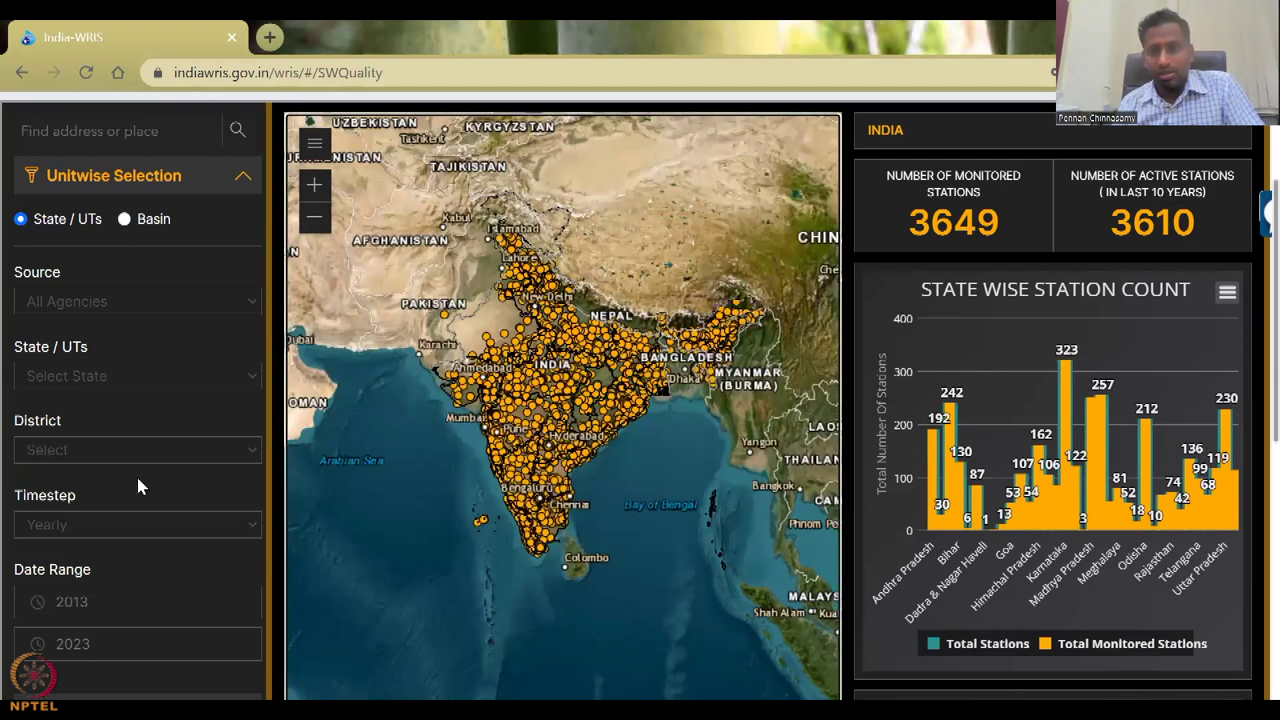
scroll(138, 486, "down", 1)
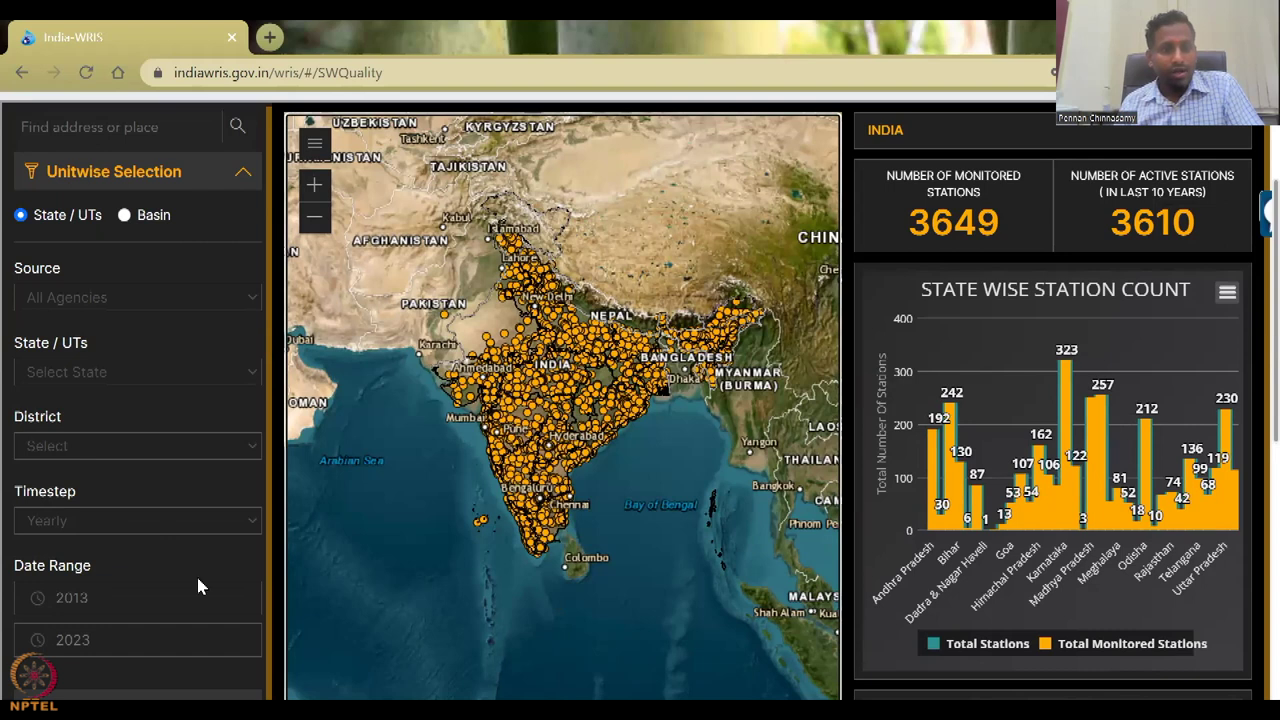
scroll(130, 220, "down", 5)
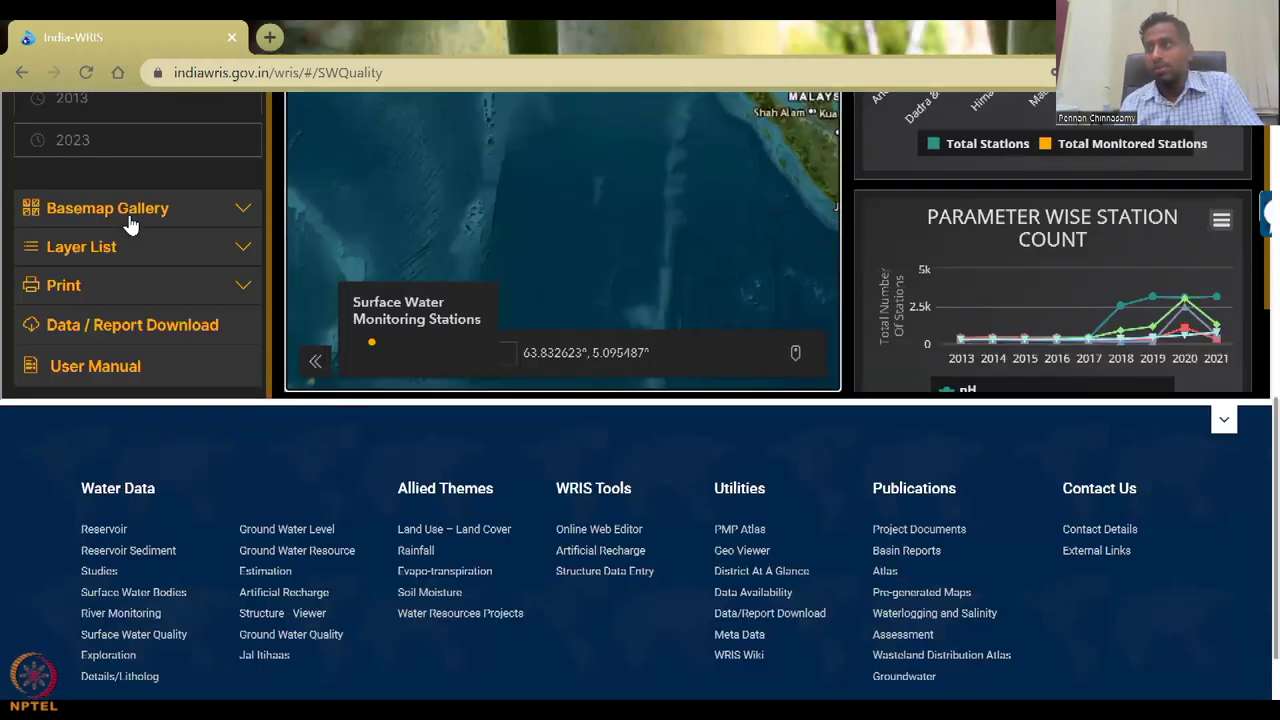
scroll(130, 225, "down", 1)
scroll(169, 268, "down", 2)
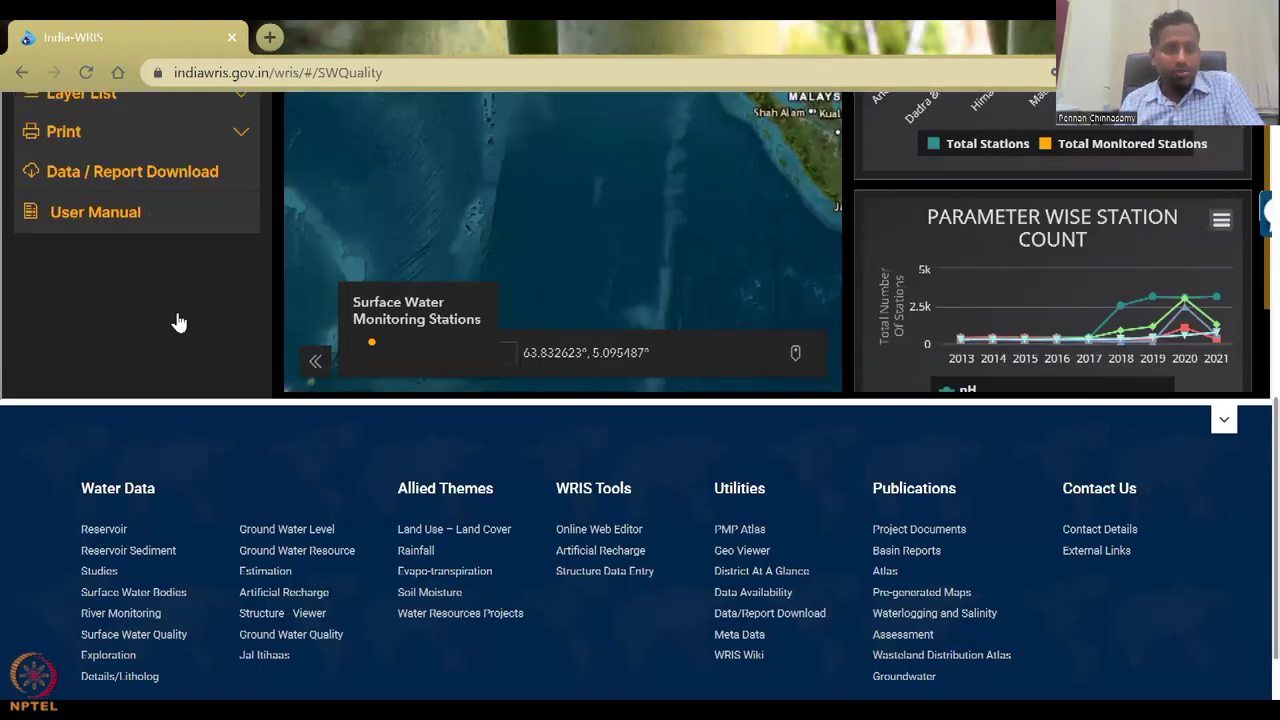
scroll(160, 324, "up", 2)
scroll(117, 349, "up", 2)
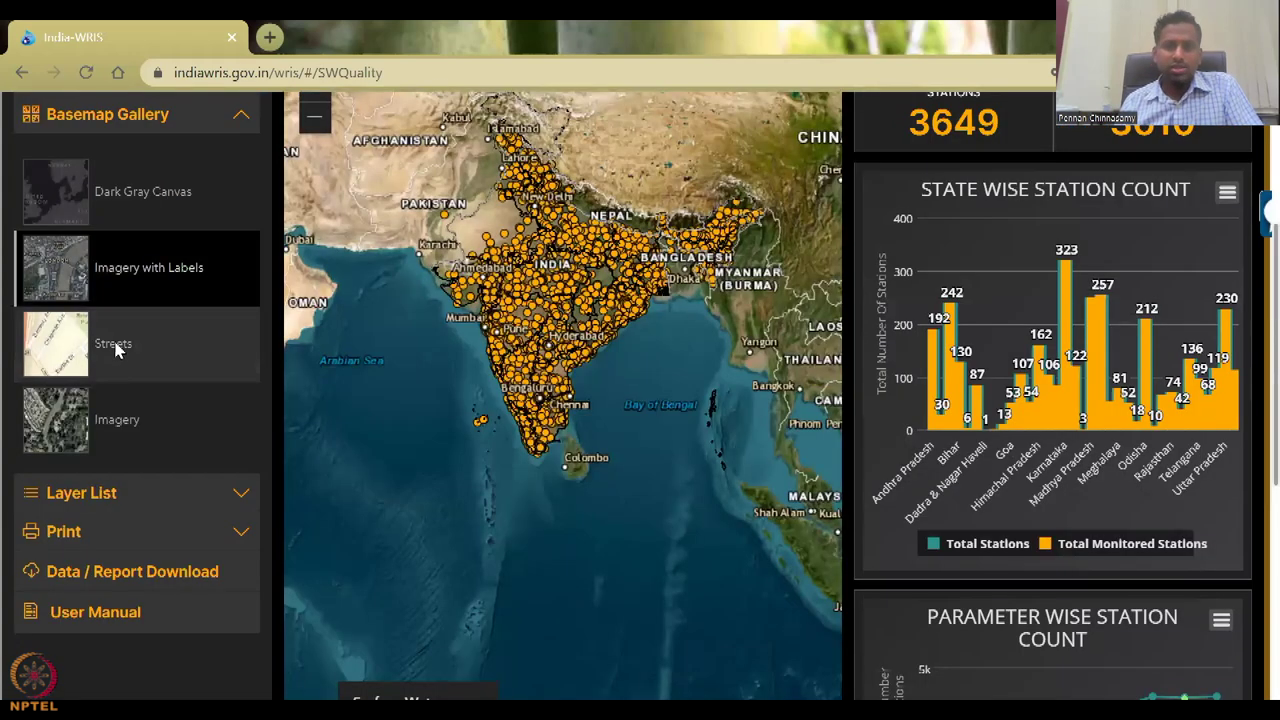
left_click(117, 349)
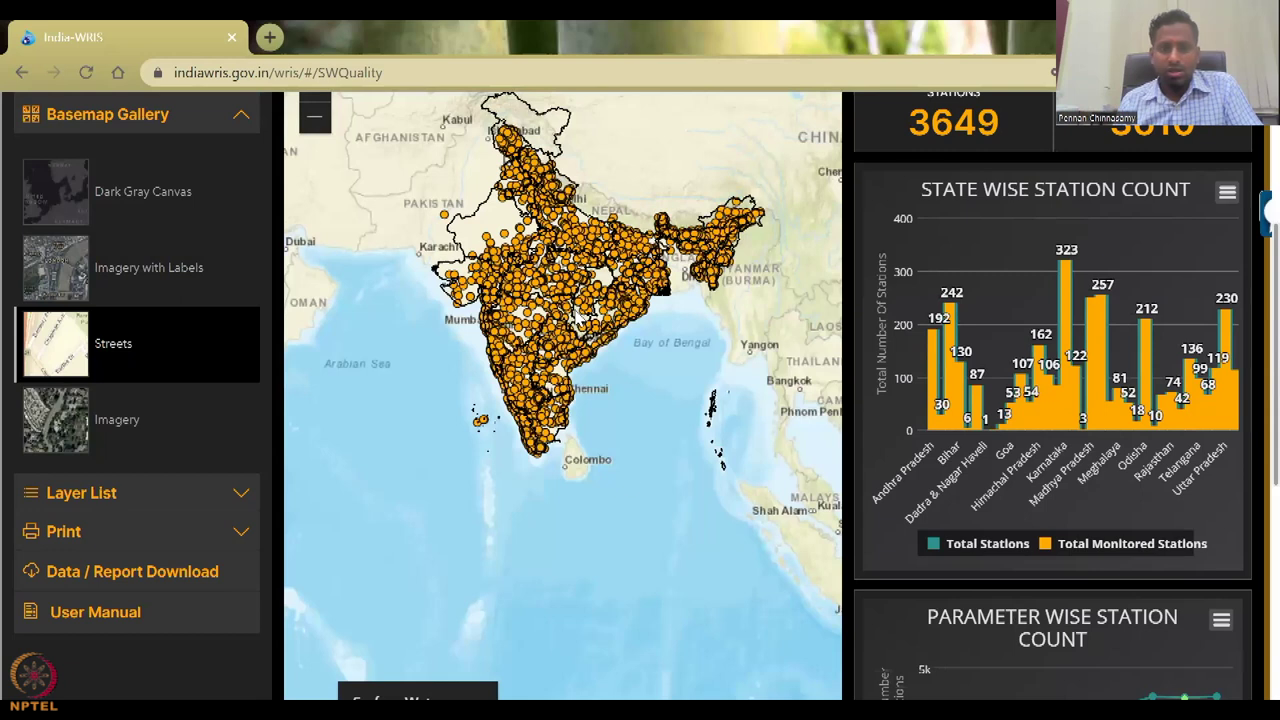
Step: Recentre the map on India and check which layers the Layer List offers
left_click_drag(714, 470, 543, 686)
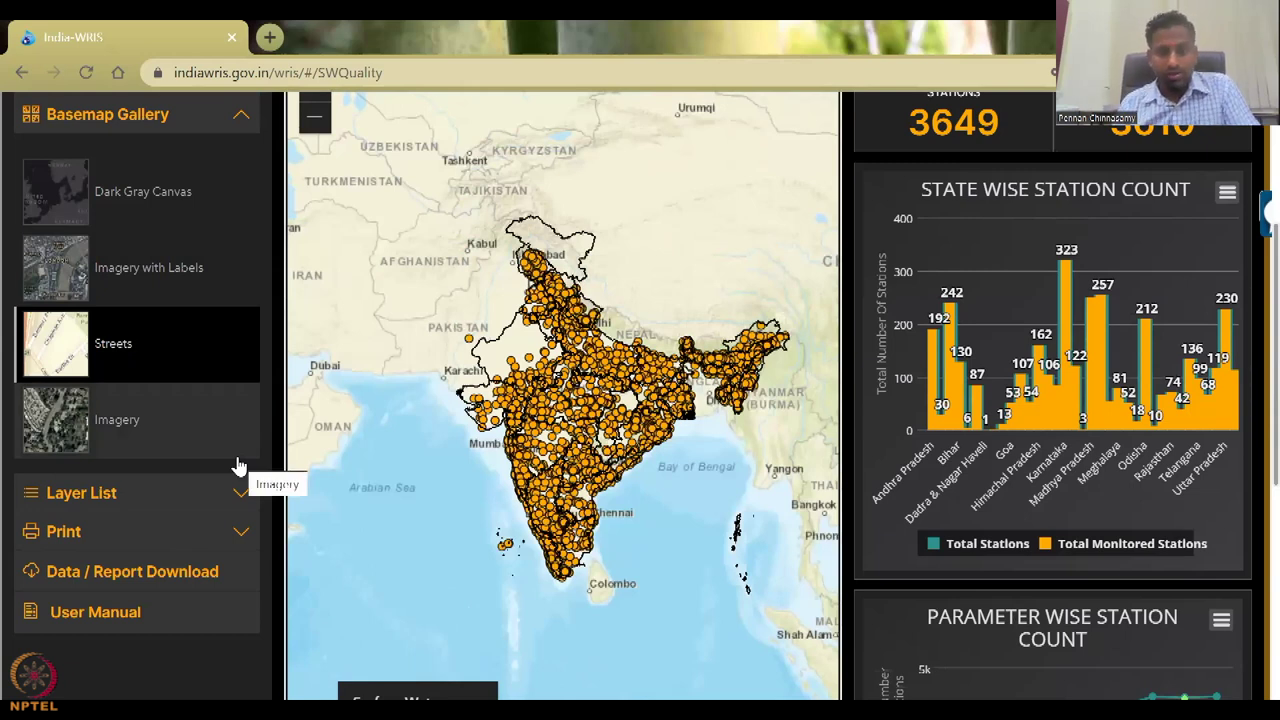
left_click(140, 569)
scroll(185, 516, "up", 3)
left_click(145, 441)
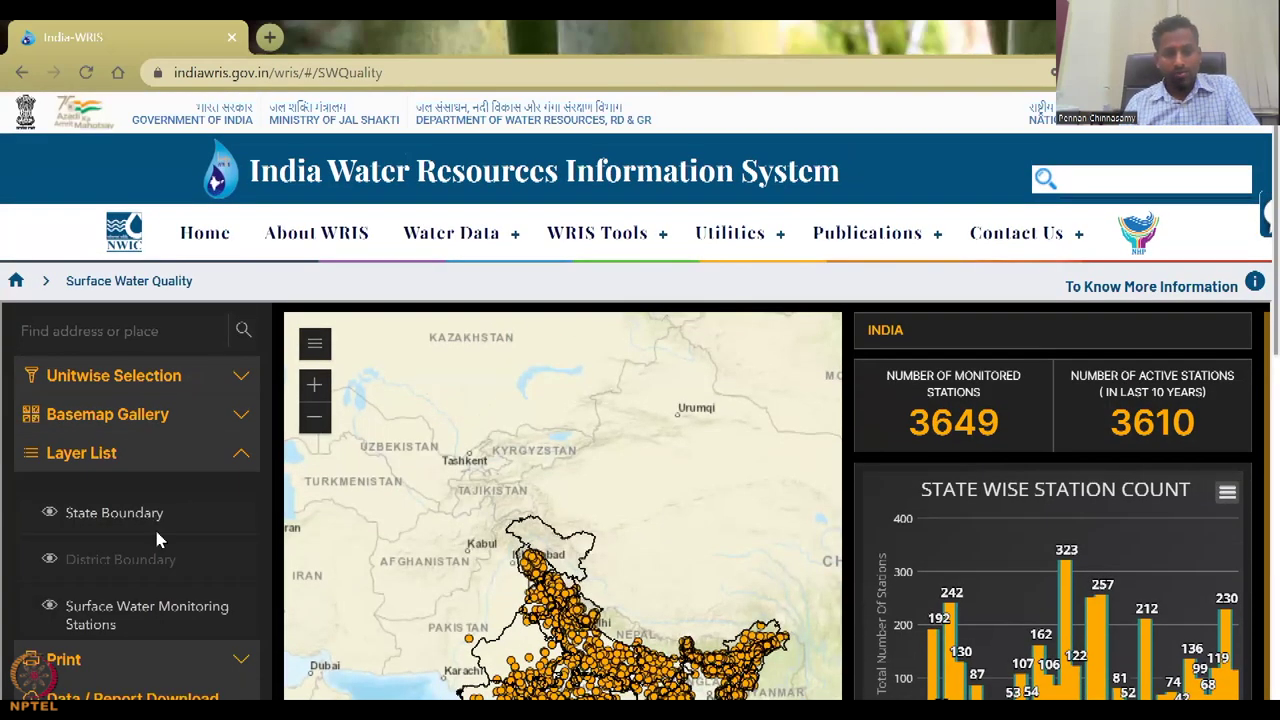
left_click(153, 637)
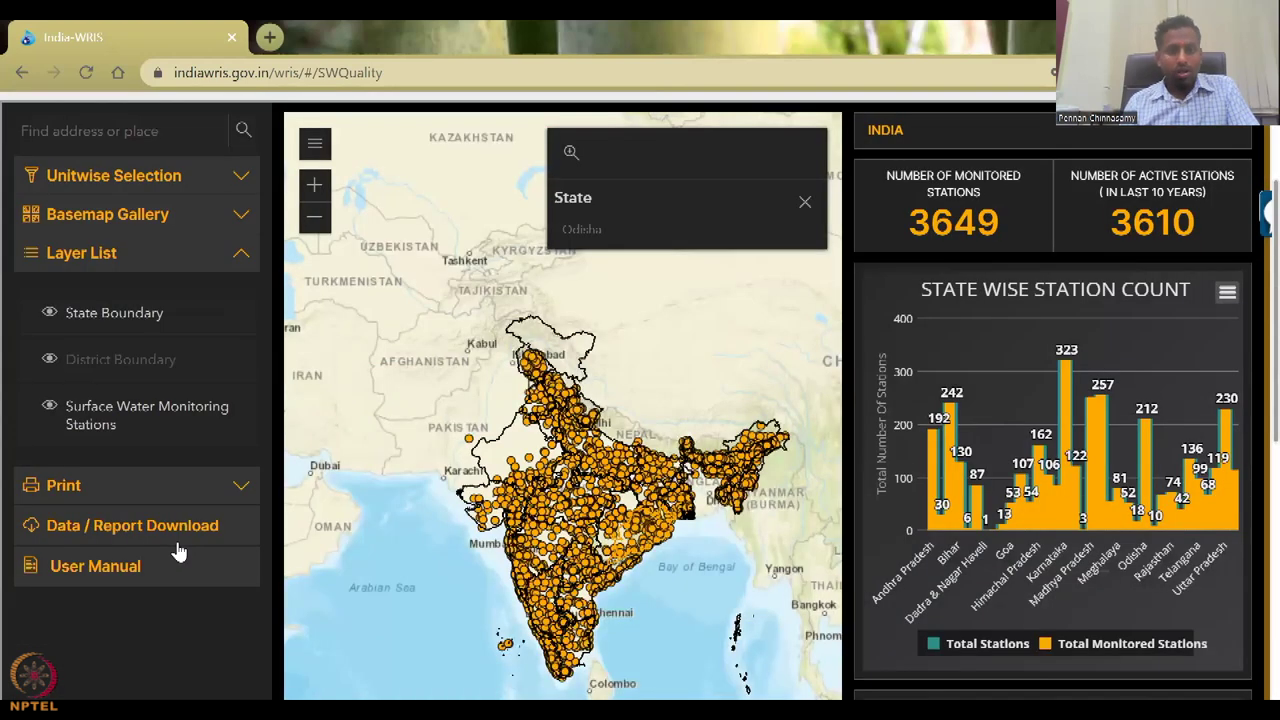
scroll(176, 550, "up", 2)
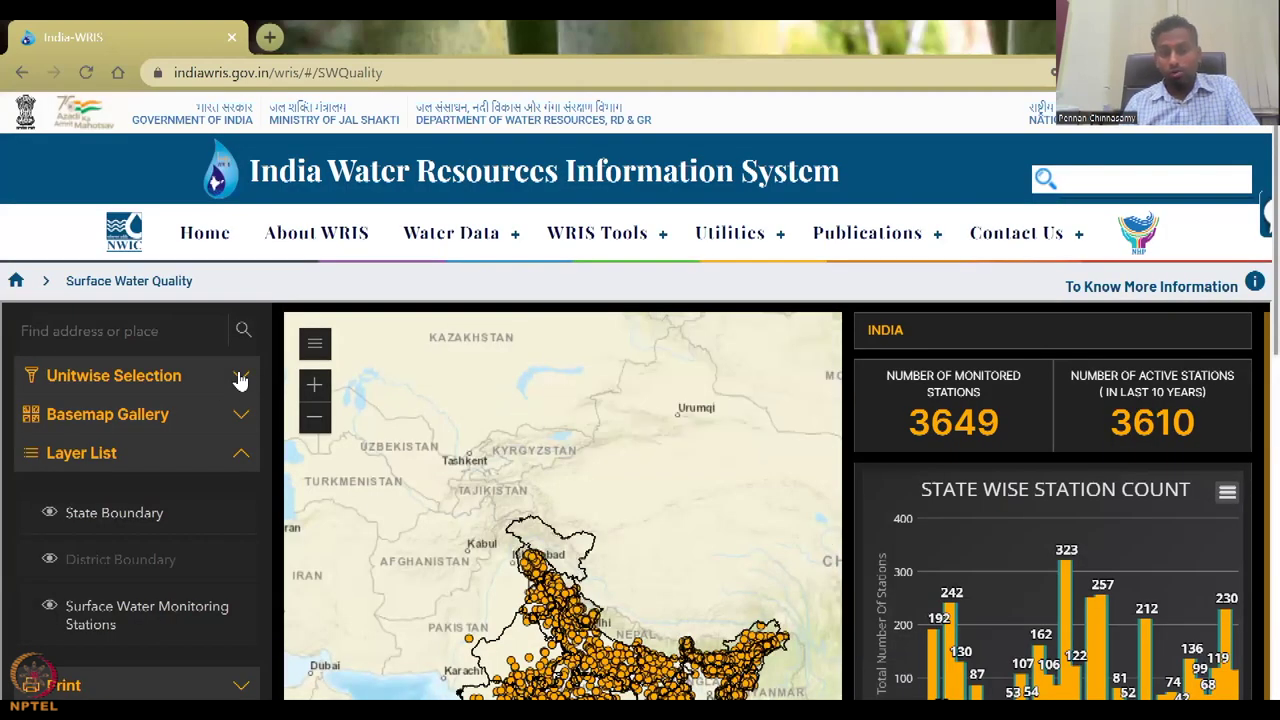
Step: Expand the unitwise selection filters, check the available source agencies, and dismiss the state pop-up on the map
left_click(240, 377)
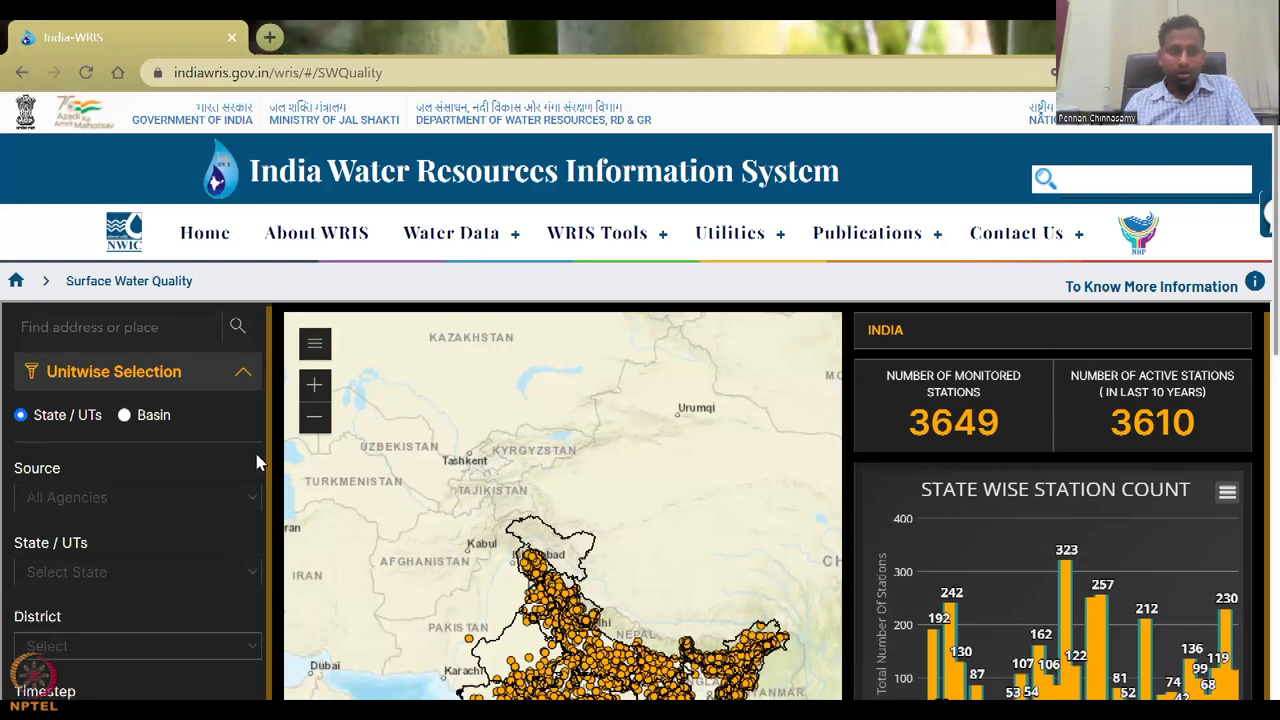
scroll(256, 462, "down", 1)
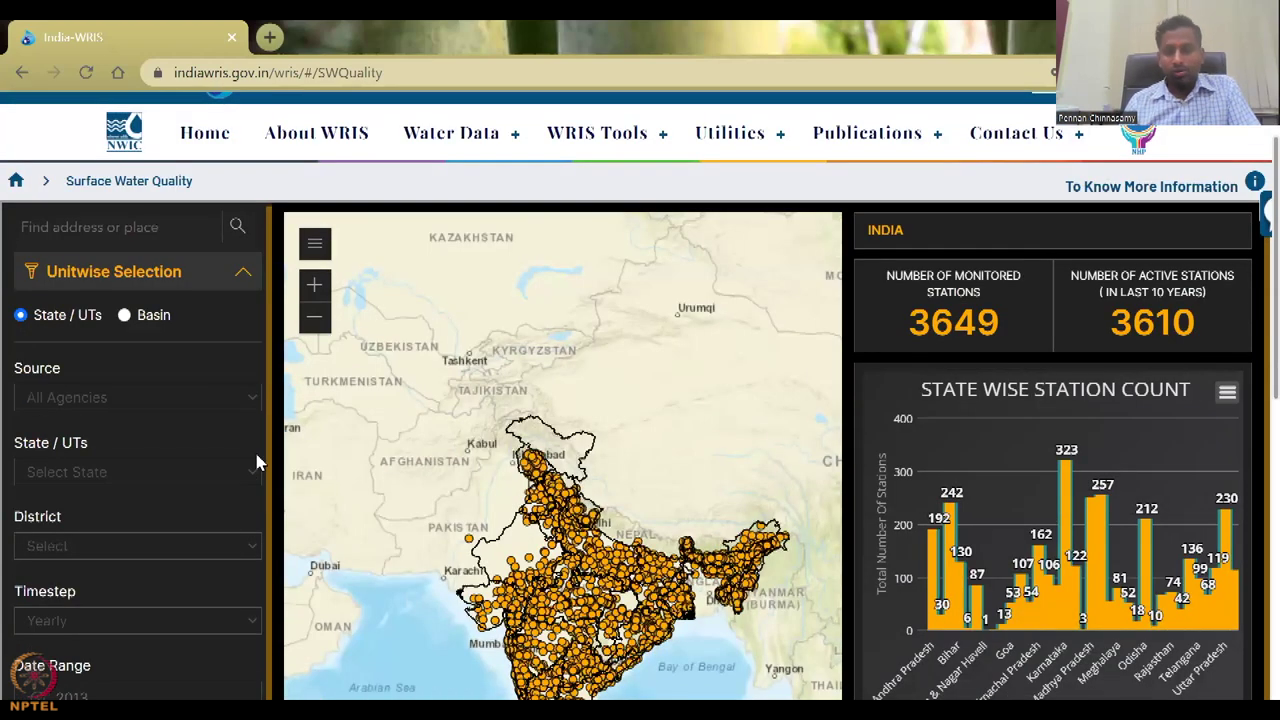
left_click(227, 398)
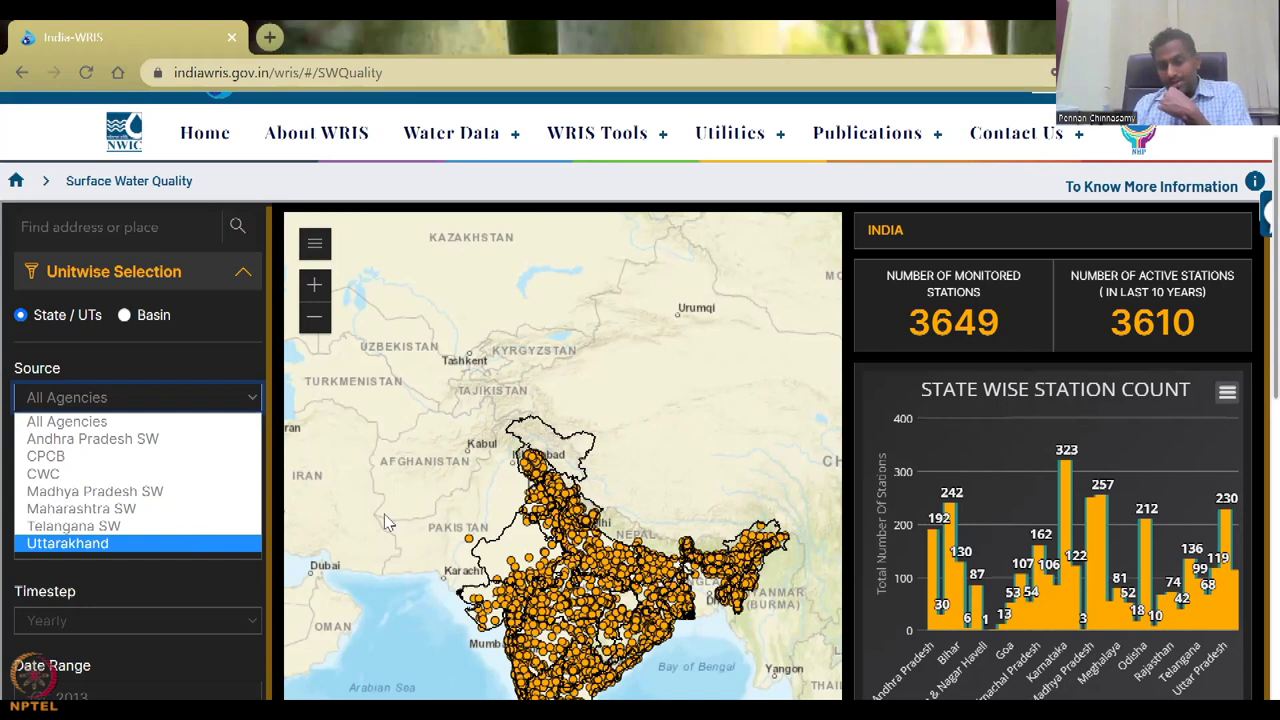
left_click(629, 430)
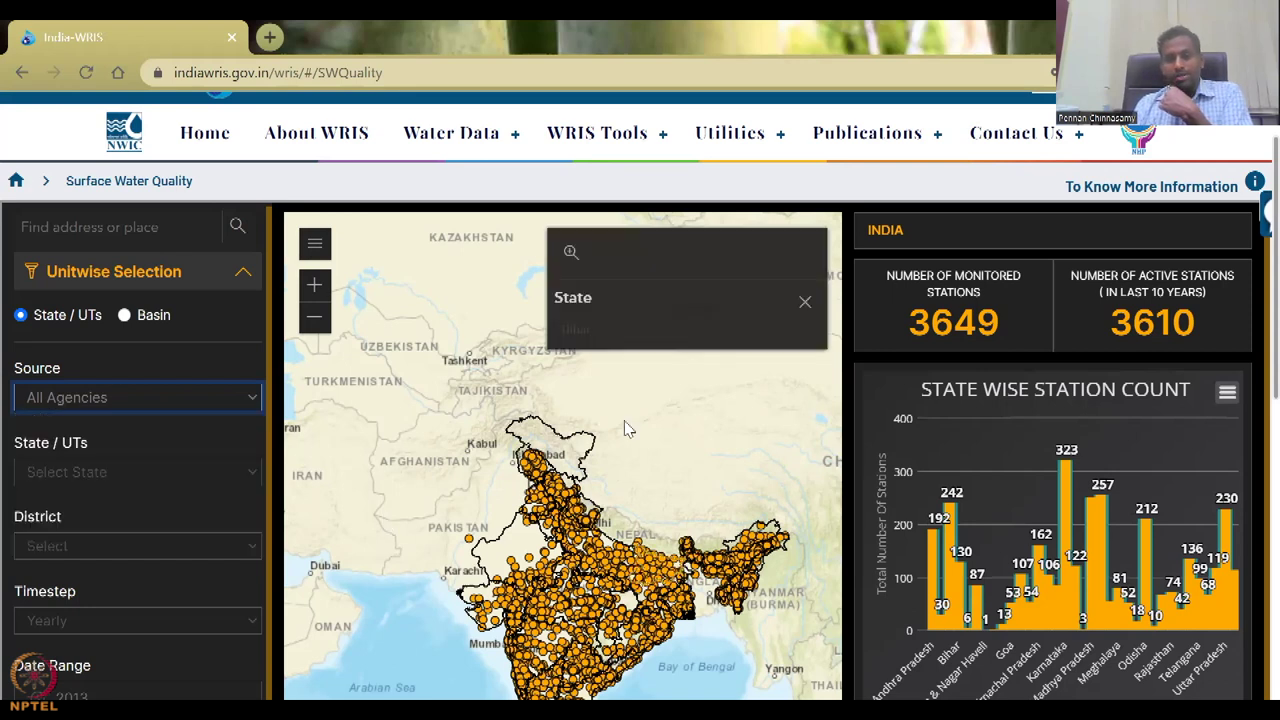
left_click(800, 300)
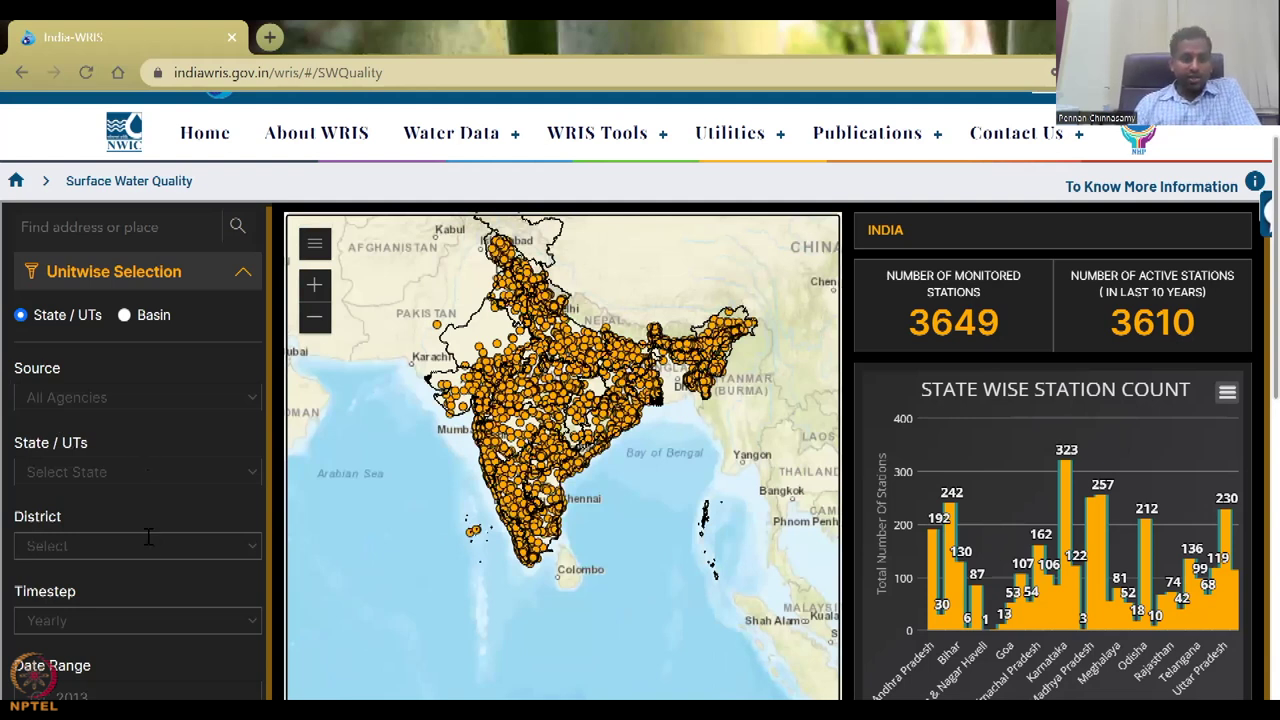
Step: Check the available source agencies and filter the surface water quality stations to the state of Gujarat
scroll(154, 280, "down", 2)
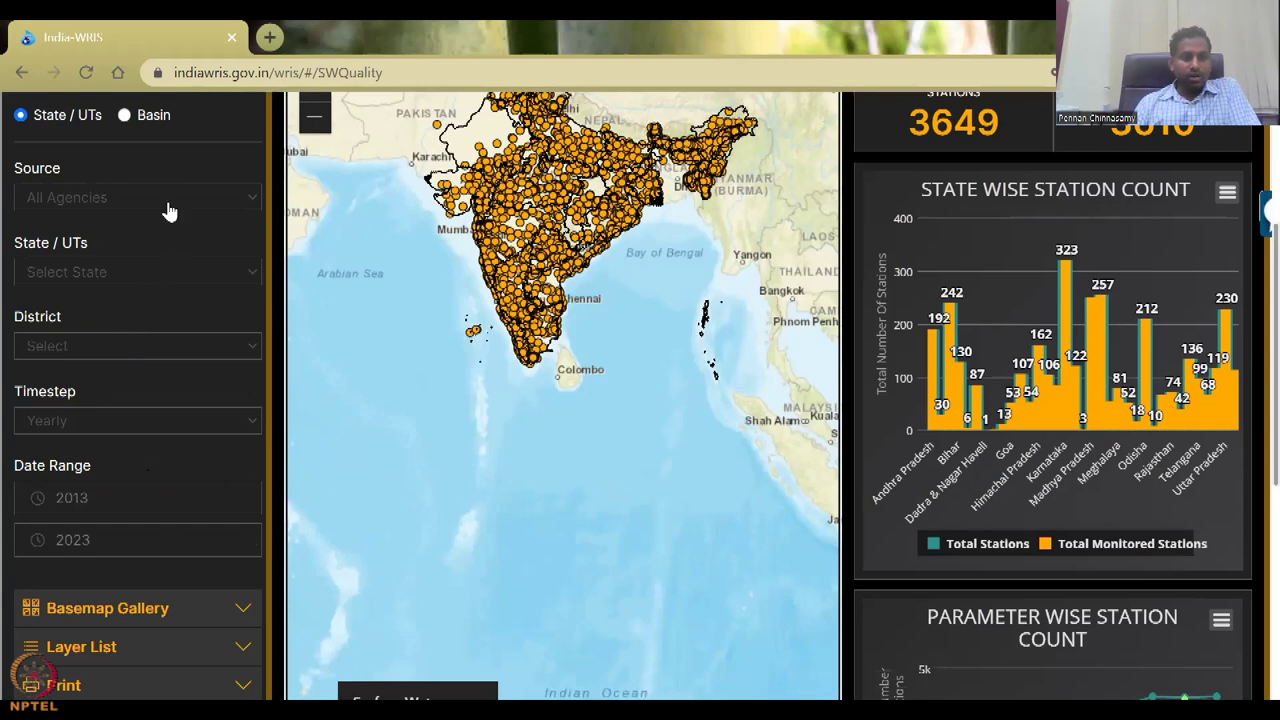
left_click(170, 272)
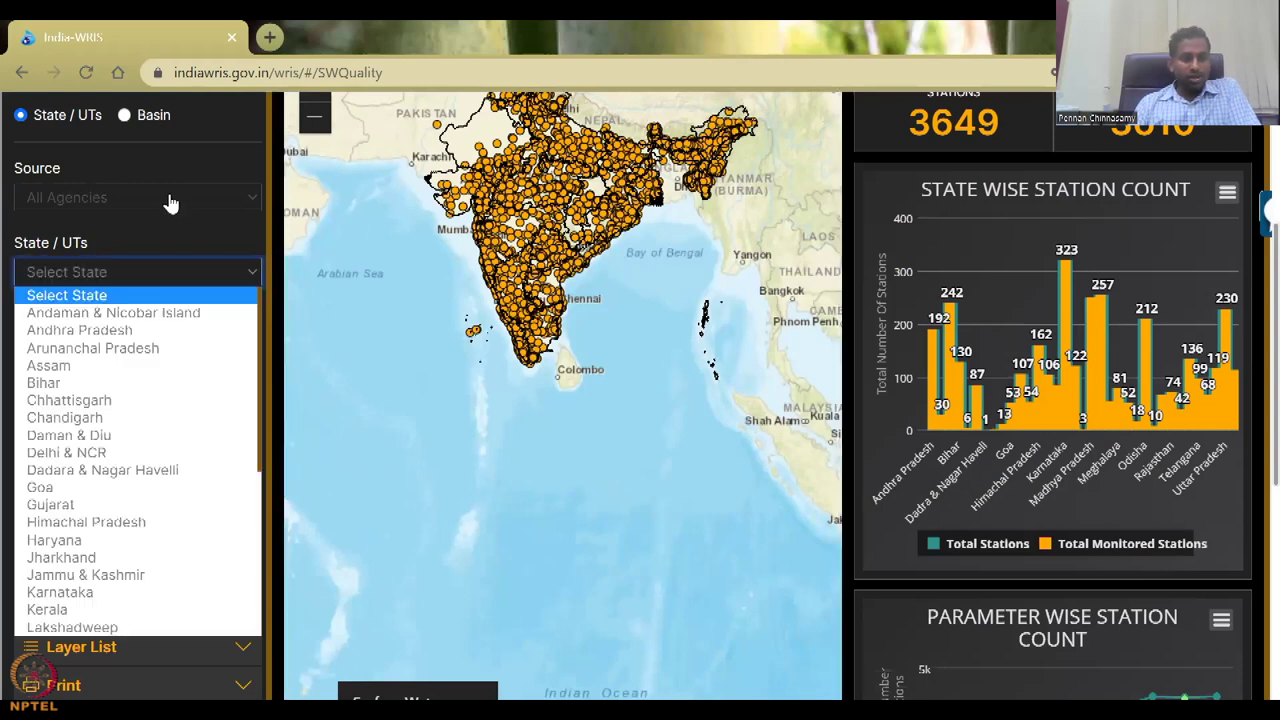
left_click(170, 202)
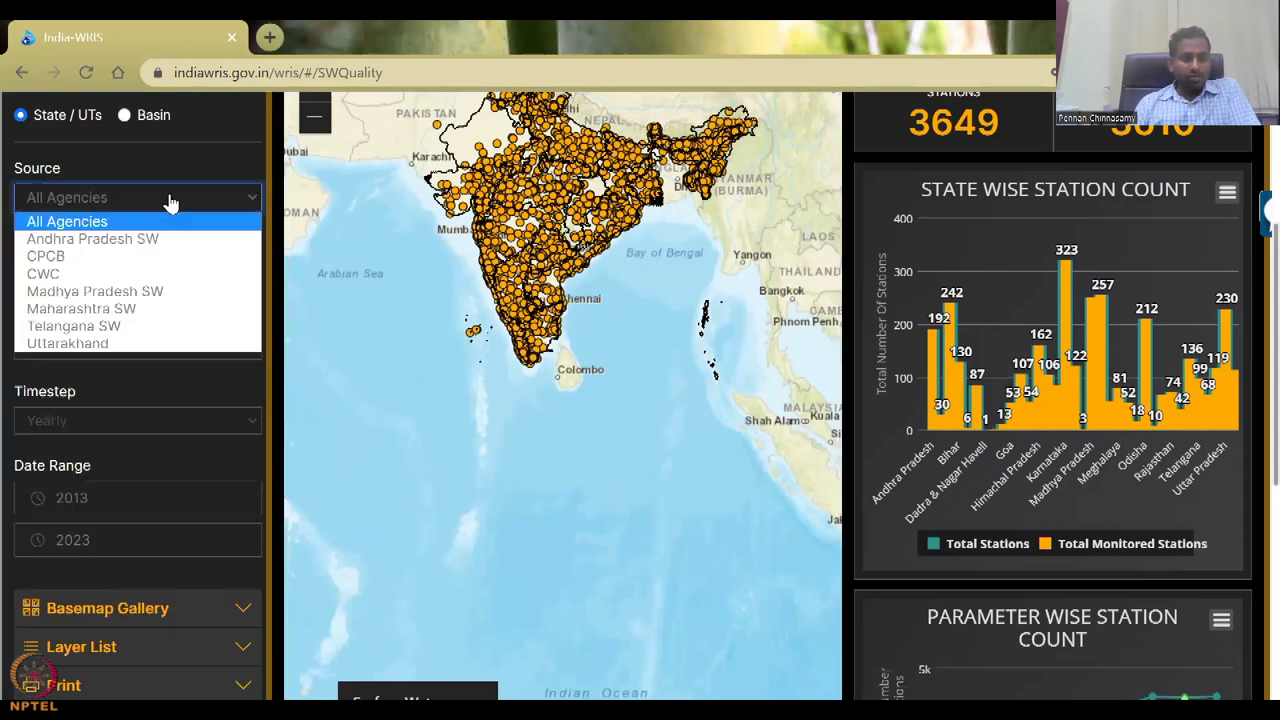
left_click(168, 277)
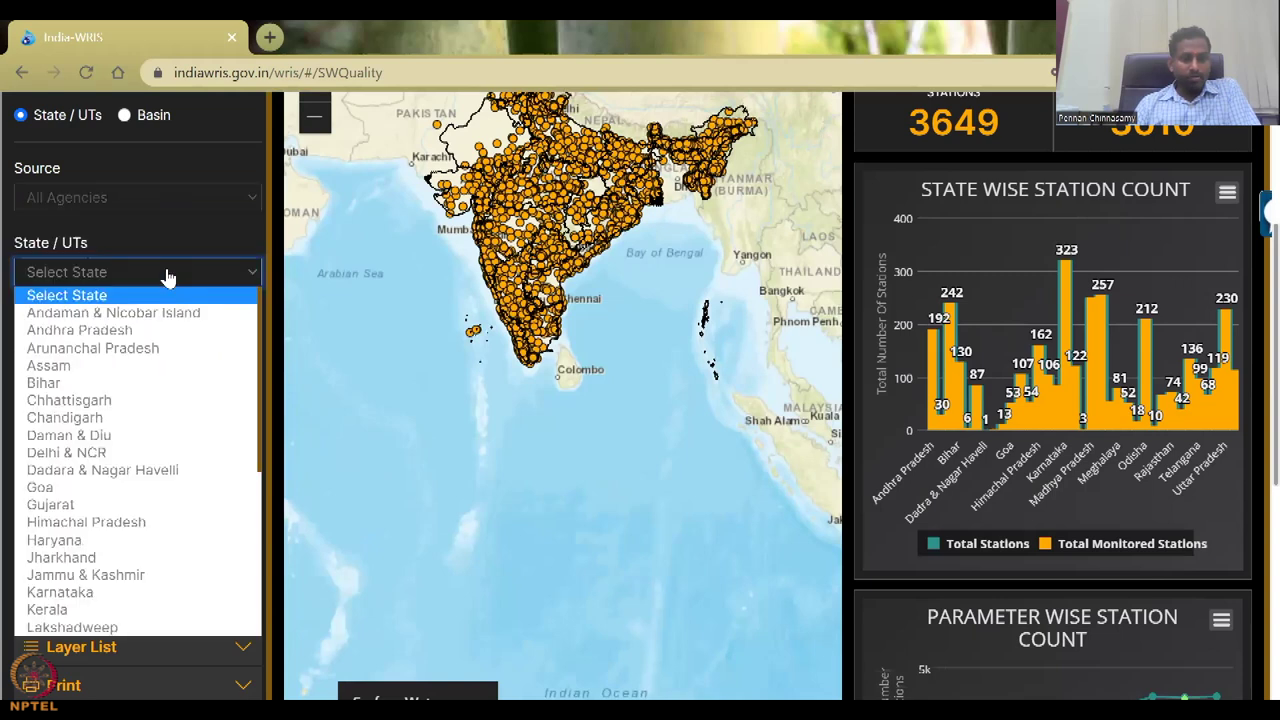
left_click(146, 514)
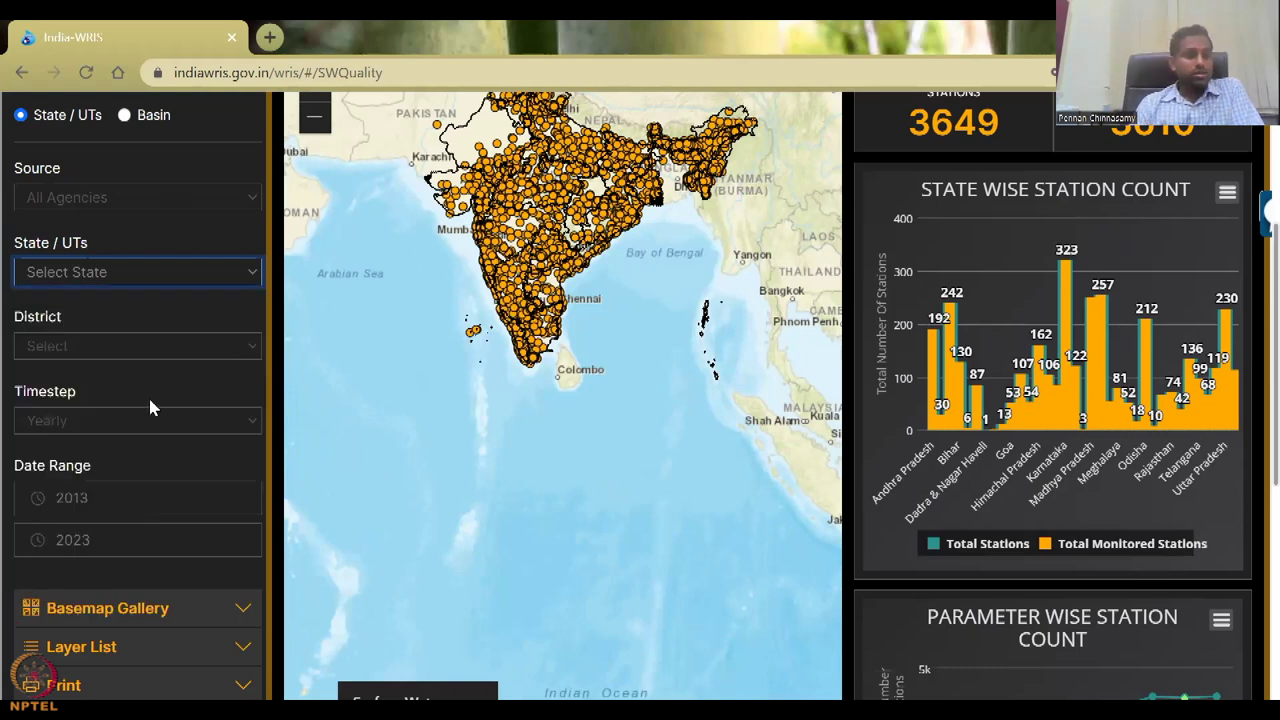
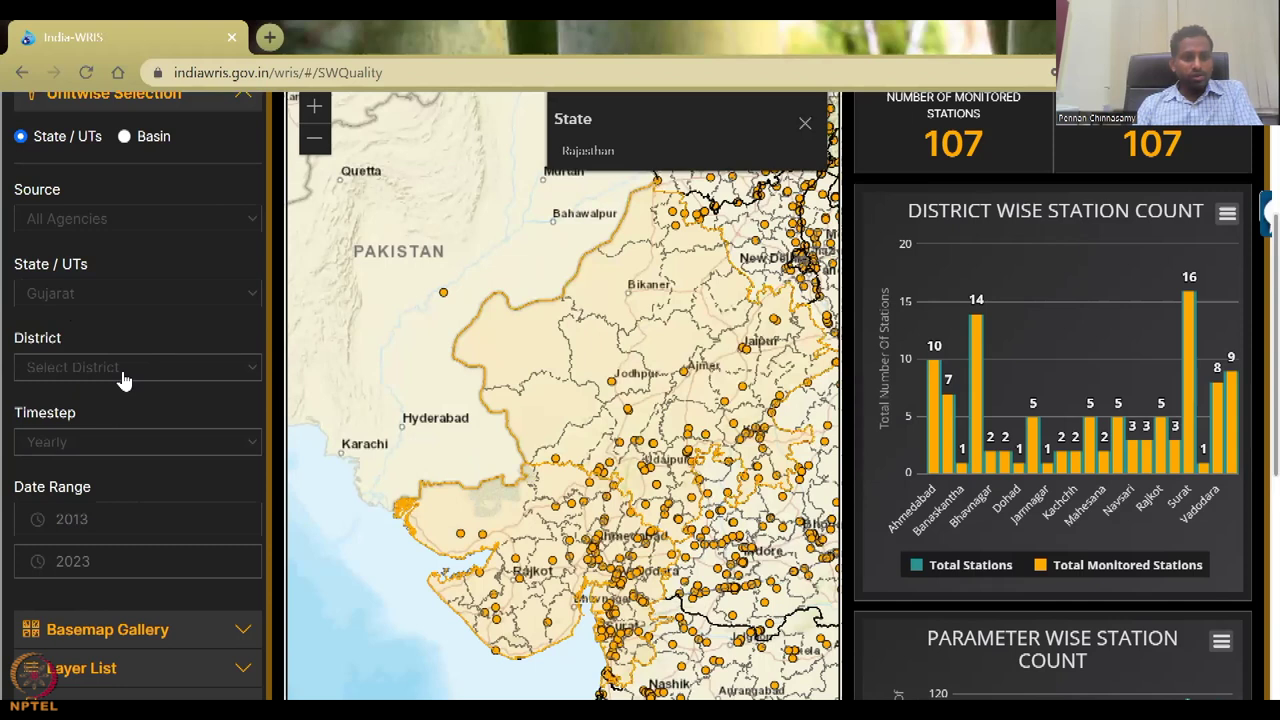
Step: Narrow the Gujarat stations to the Dahod district and check which timestep options are offered
left_click(123, 378)
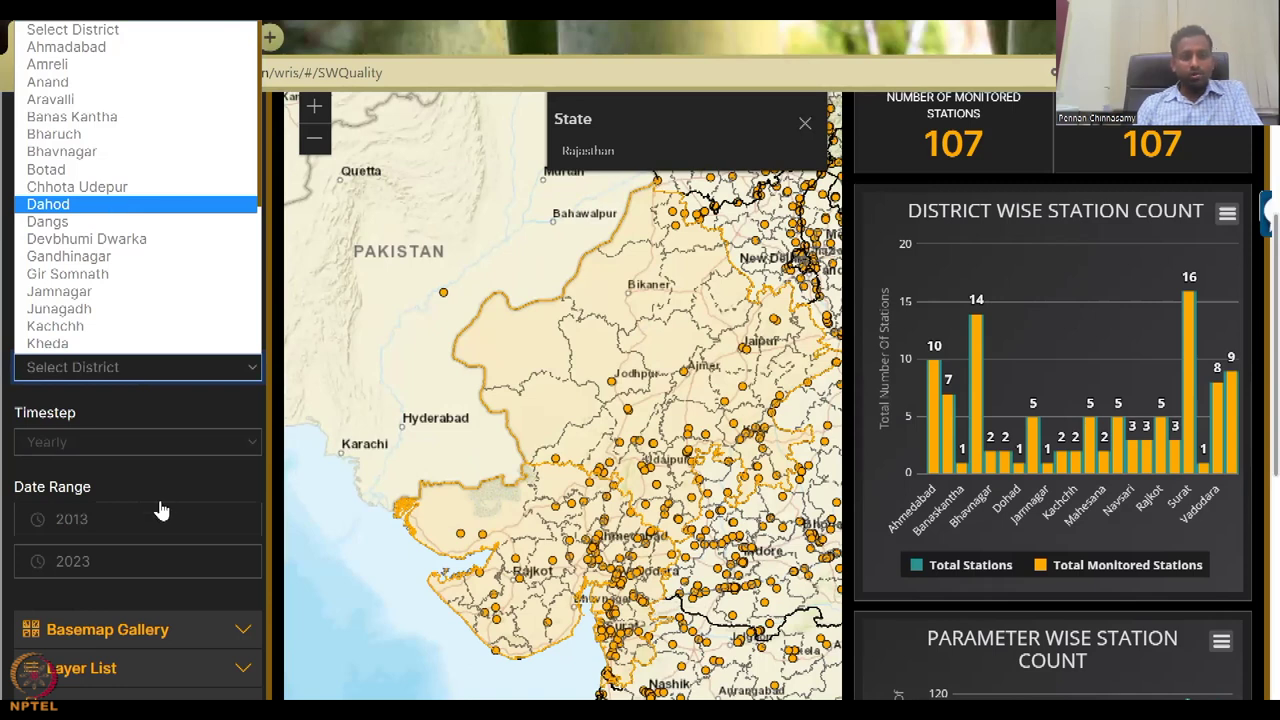
key("Return")
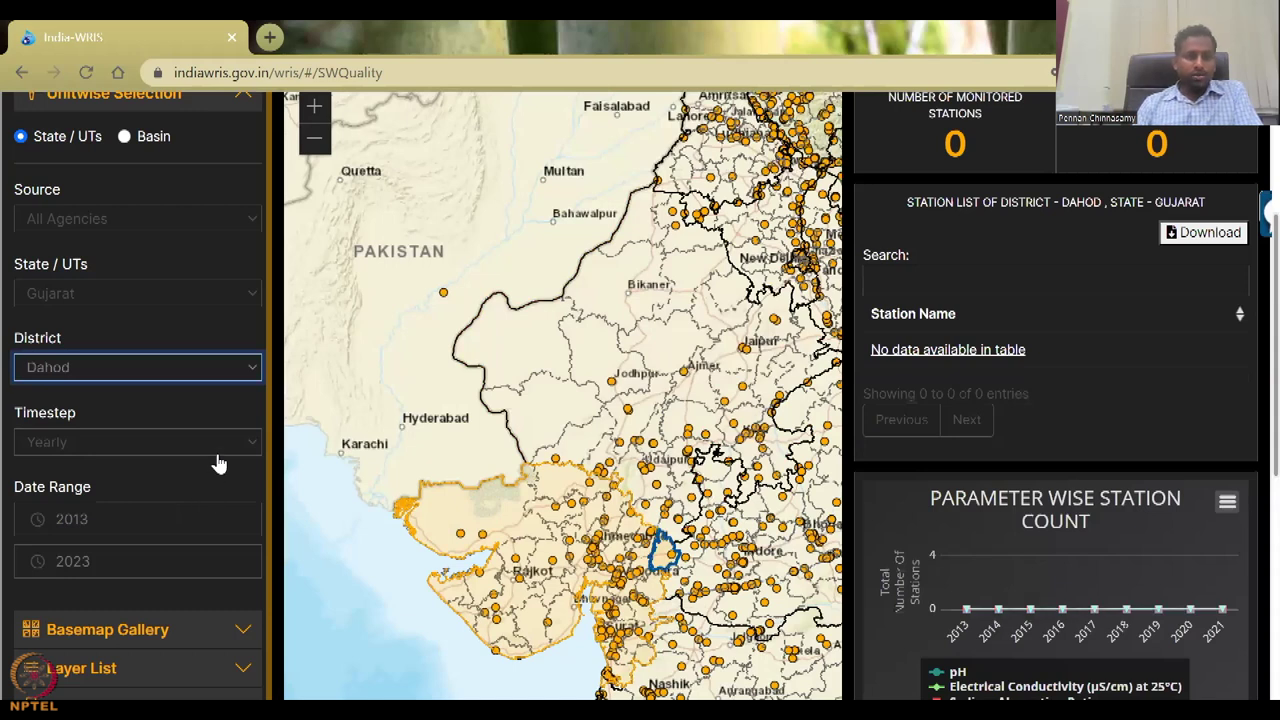
key("Tab")
key("alt+Down")
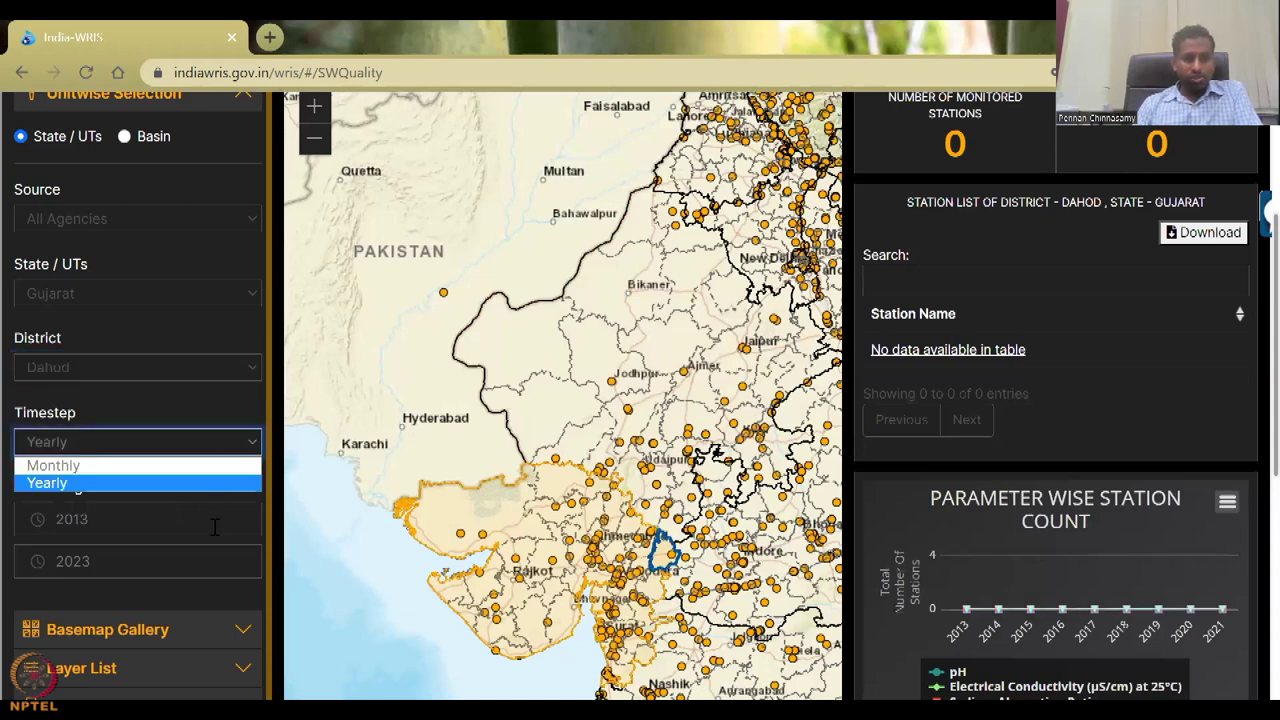
Step: Browse the start year choices of the date range back to the 1890s to see how far they reach
left_click(58, 575)
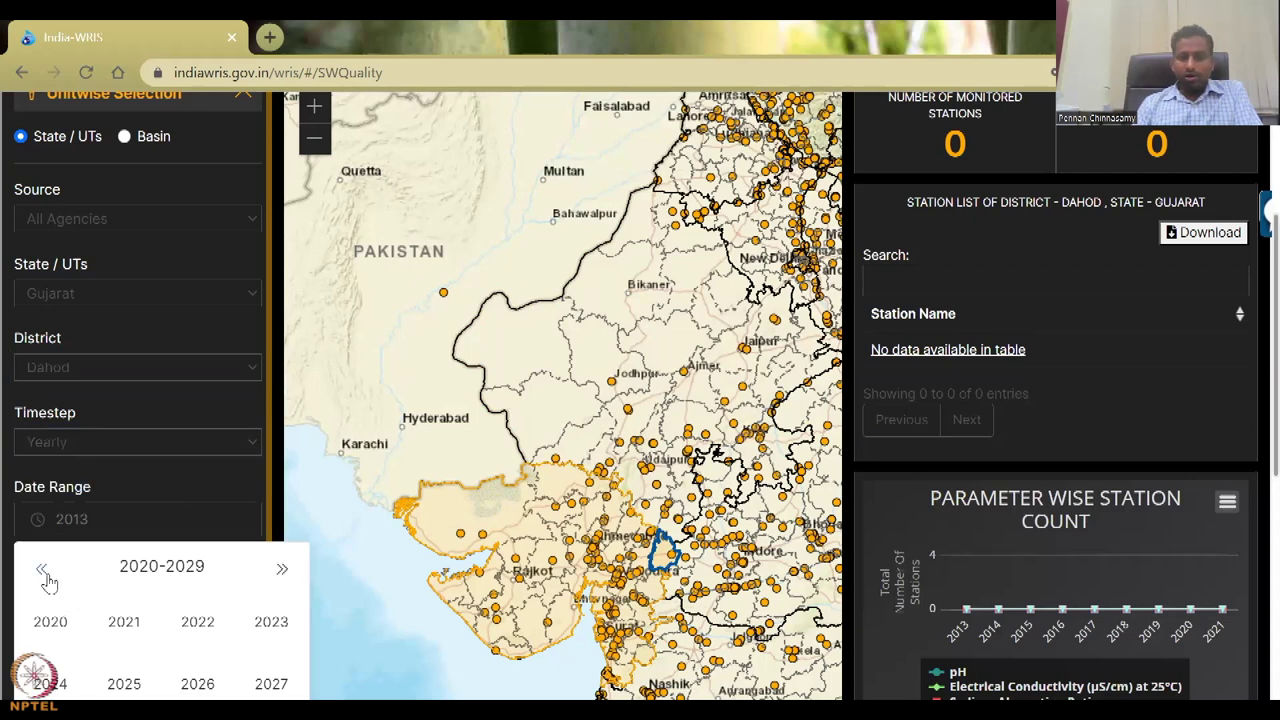
left_click(46, 574)
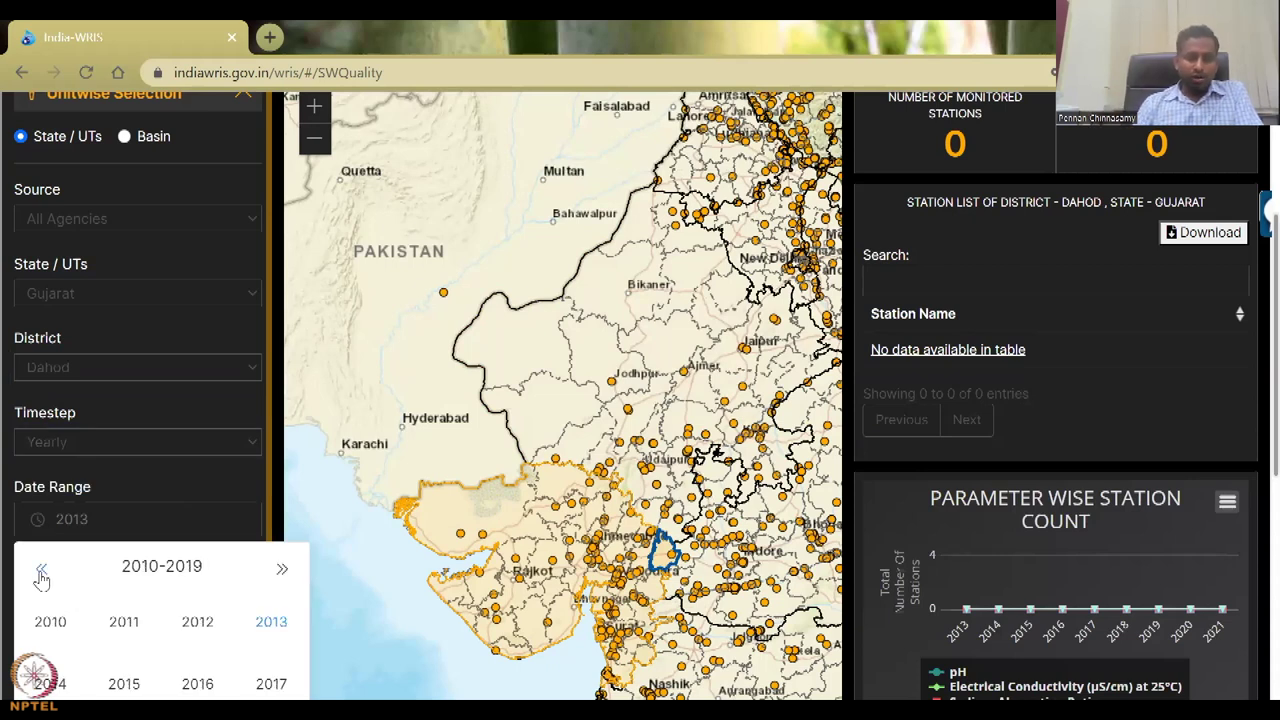
left_click(41, 572)
left_click(41, 572)
left_click(41, 572)
left_click(41, 572)
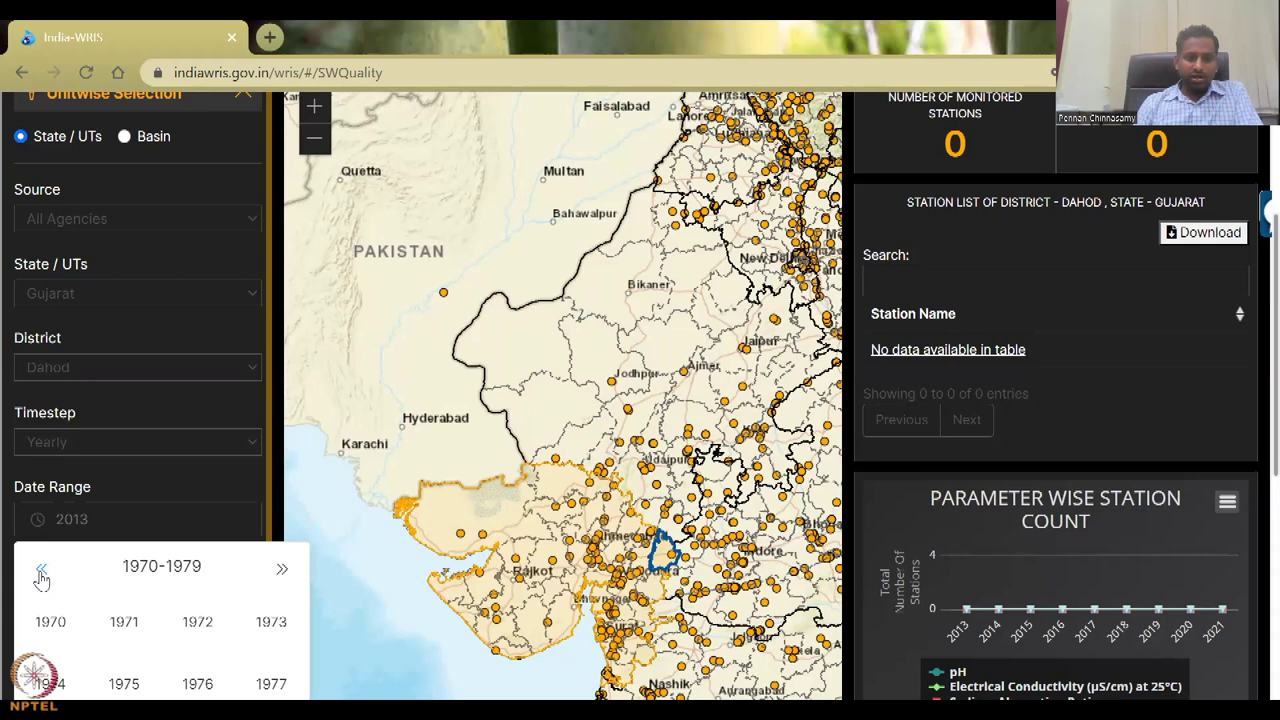
left_click(41, 572)
left_click(41, 572)
left_click(41, 572)
left_click(41, 572)
left_click(41, 572)
left_click(41, 572)
left_click(41, 572)
left_click(41, 572)
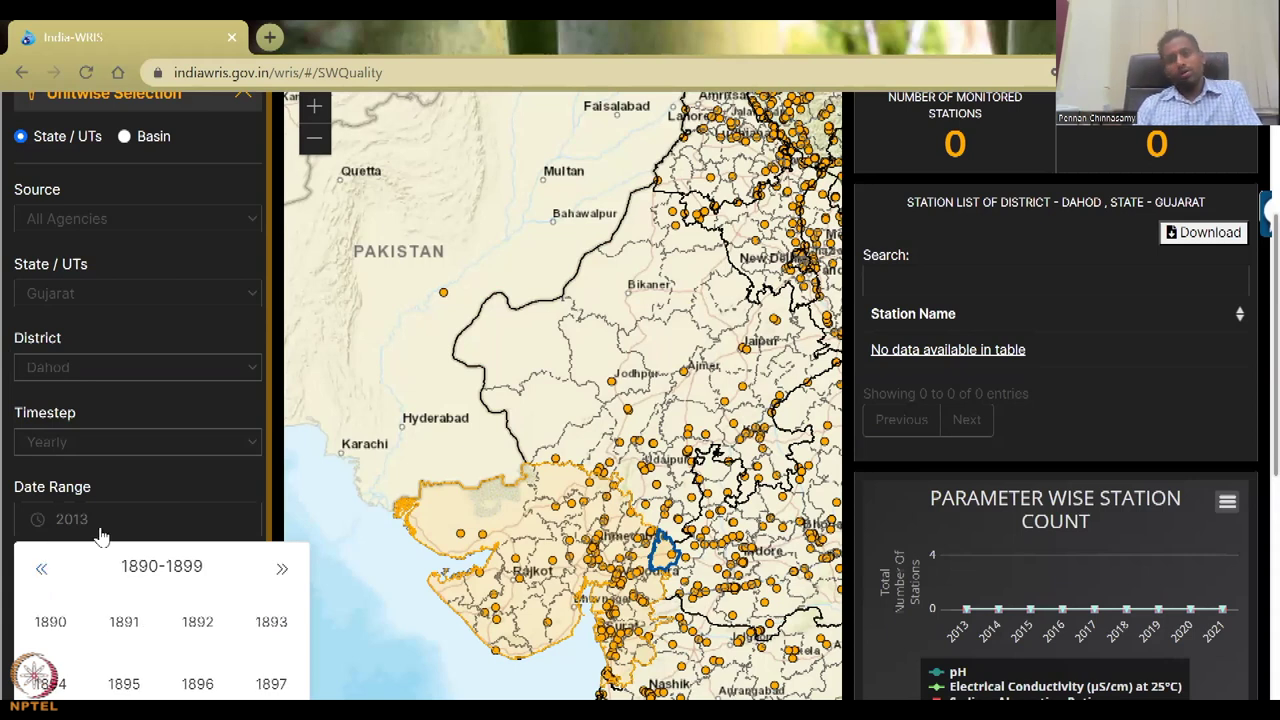
Step: Set the date range for Dahod to 1990 through 2022 and view its parameter wise station count chart
scroll(249, 505, "down", 1)
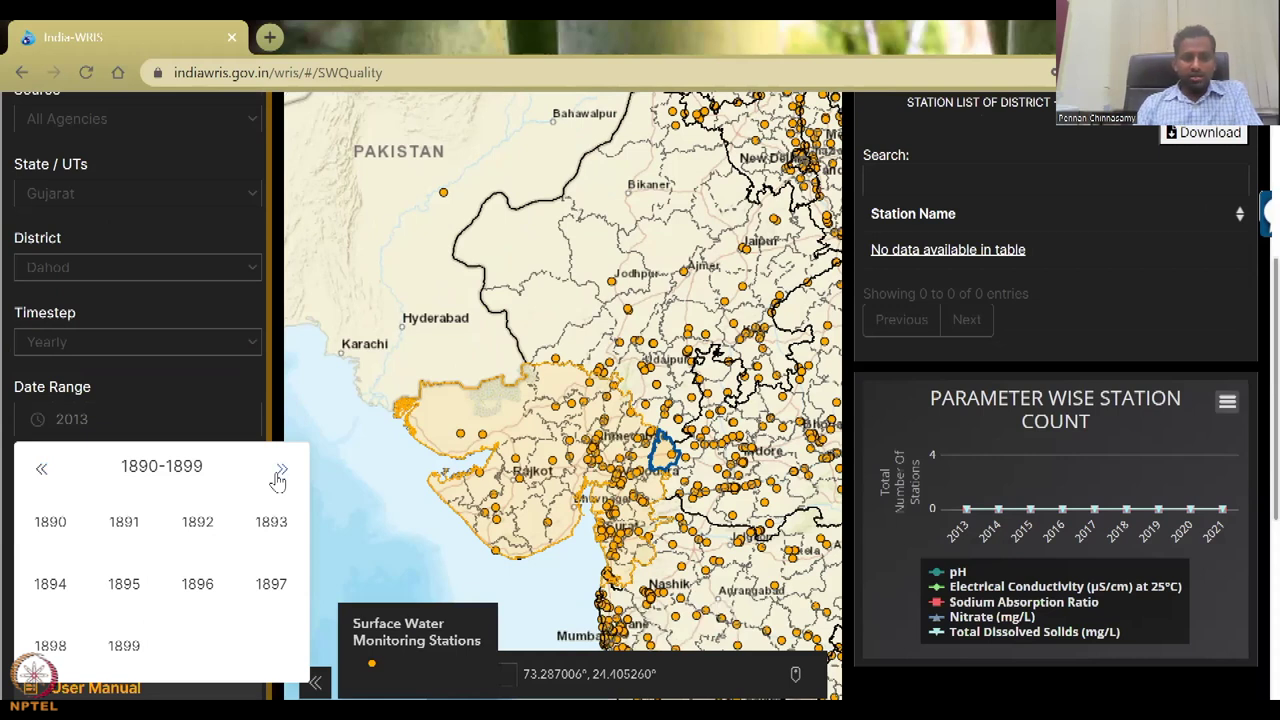
left_click(278, 471)
left_click(278, 471)
left_click(278, 471)
left_click(278, 471)
left_click(280, 470)
left_click(280, 470)
left_click(280, 470)
left_click(280, 470)
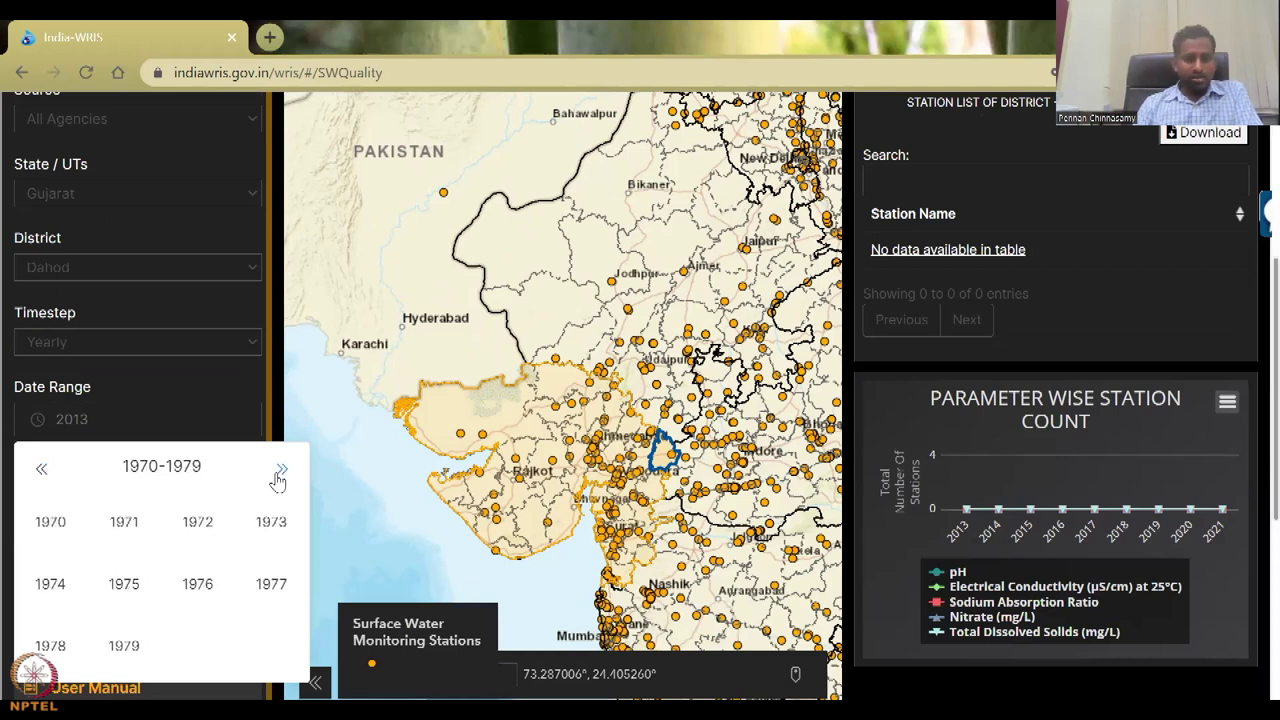
left_click(280, 471)
left_click(280, 471)
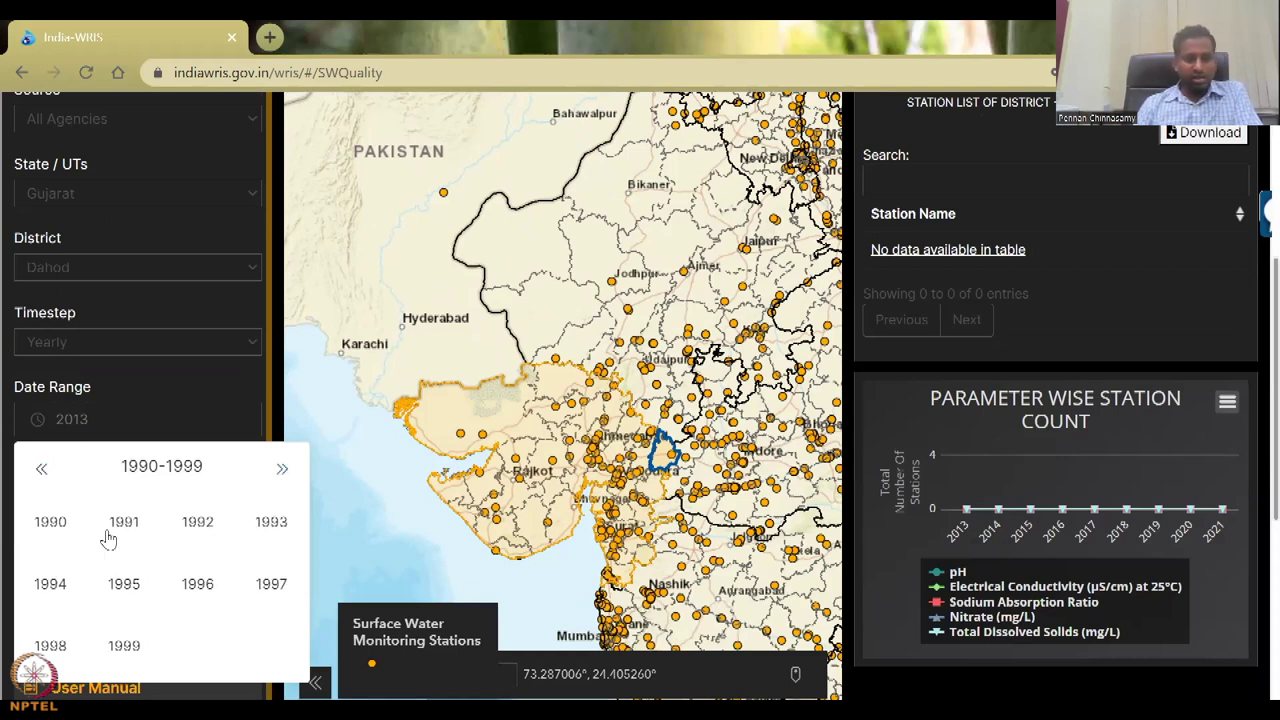
left_click(51, 528)
left_click(155, 463)
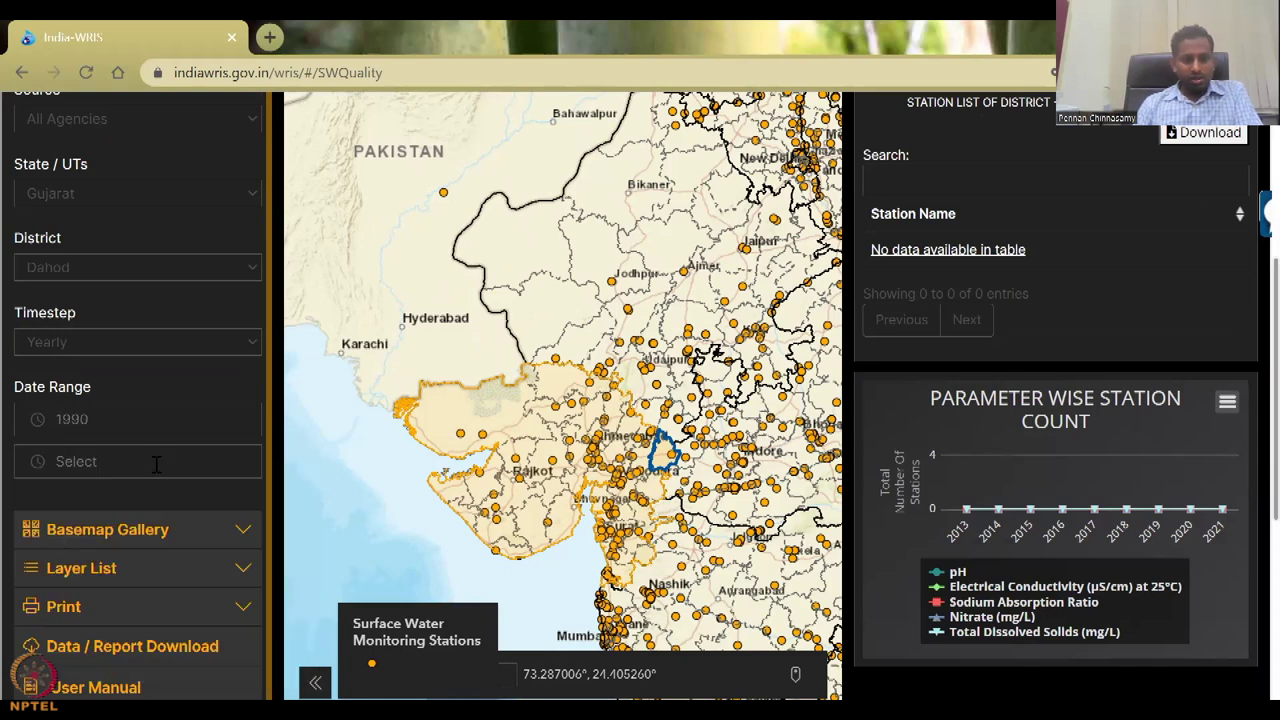
left_click(199, 565)
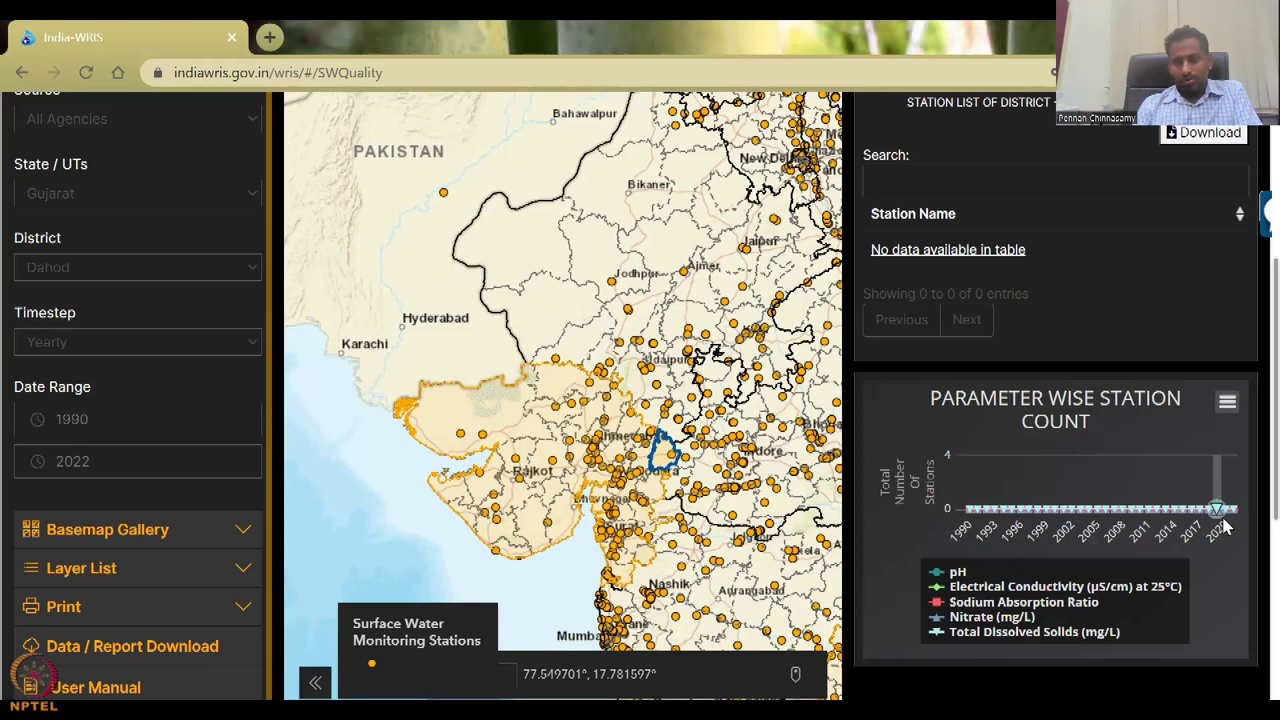
scroll(1190, 680, "down", 1)
scroll(1120, 545, "down", 1)
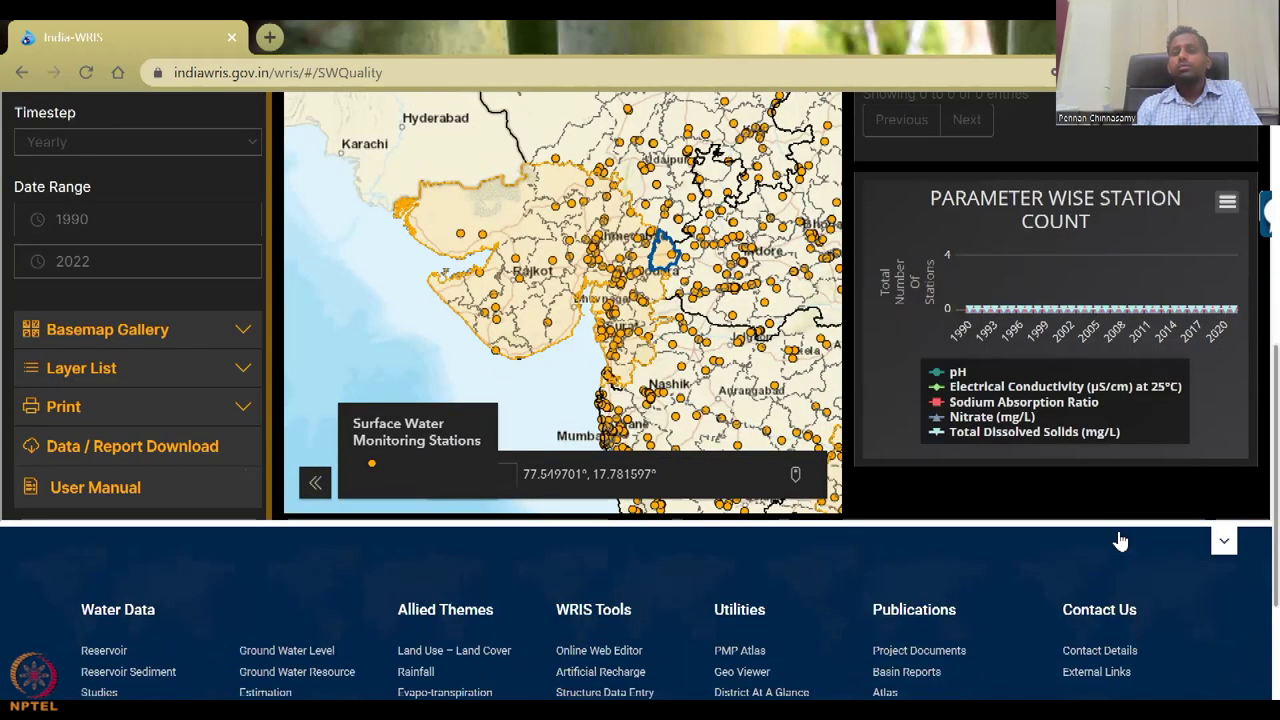
Step: Clear the Dahod district filter to return to the data for all of Gujarat
scroll(1007, 413, "up", 5)
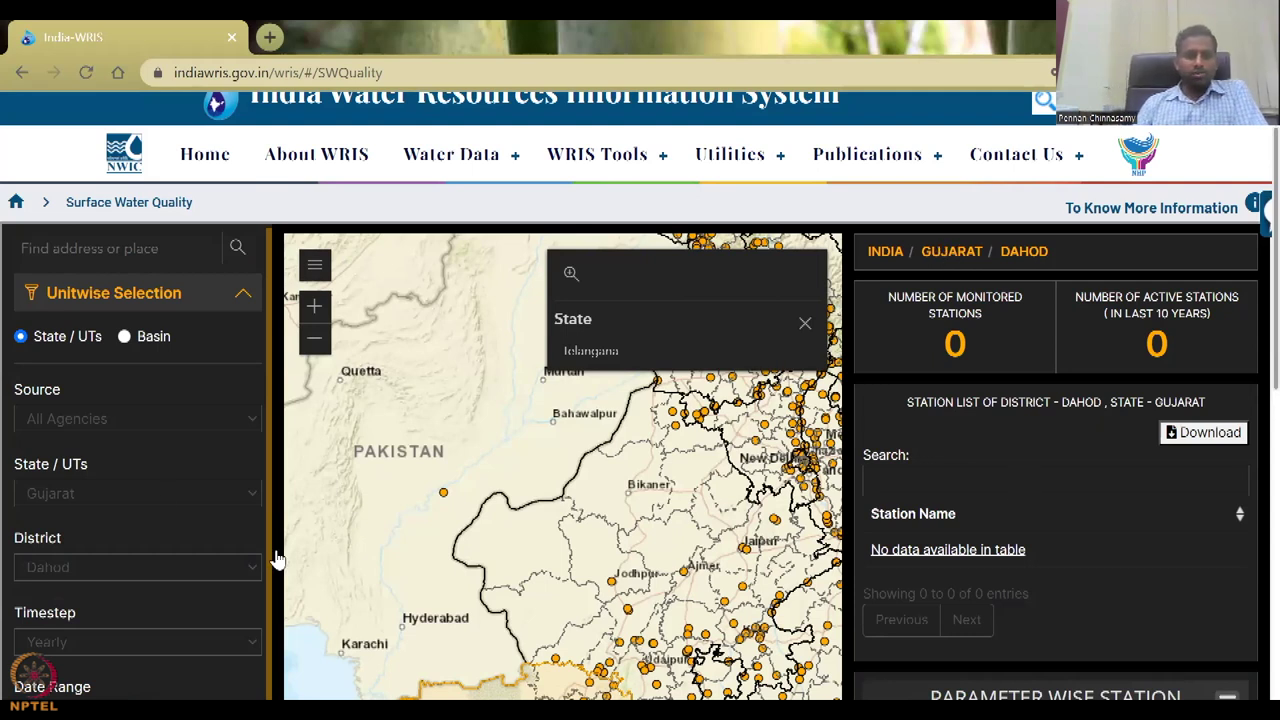
left_click(207, 574)
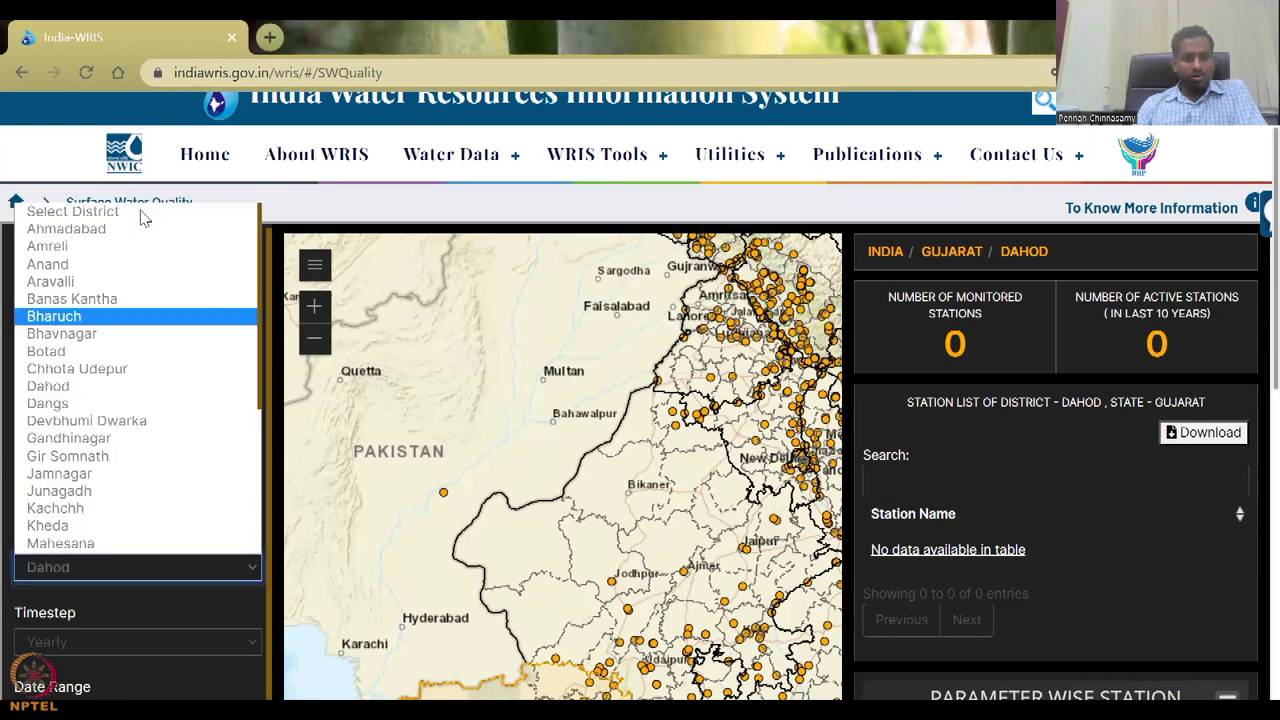
left_click(228, 570)
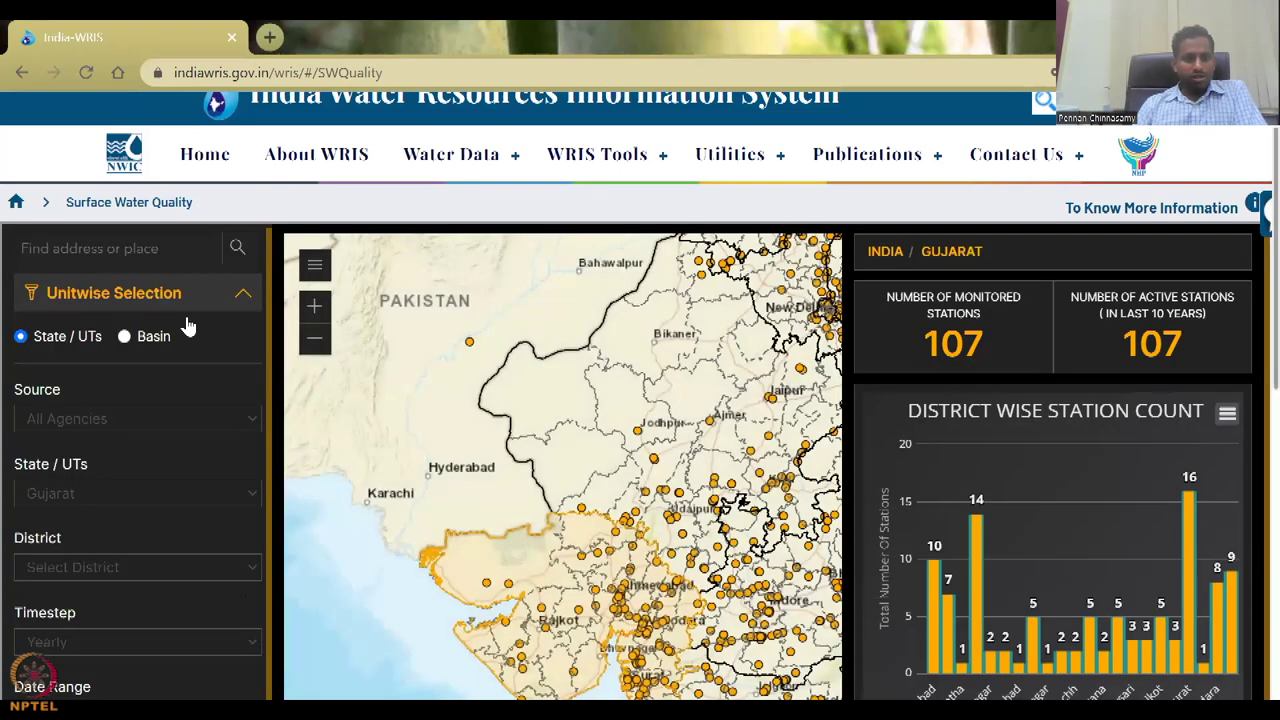
Step: Set the date range for the Gujarat stations to 1990 through 2022
scroll(186, 326, "down", 5)
left_click(150, 219)
left_click(60, 322)
left_click(176, 263)
left_click(195, 366)
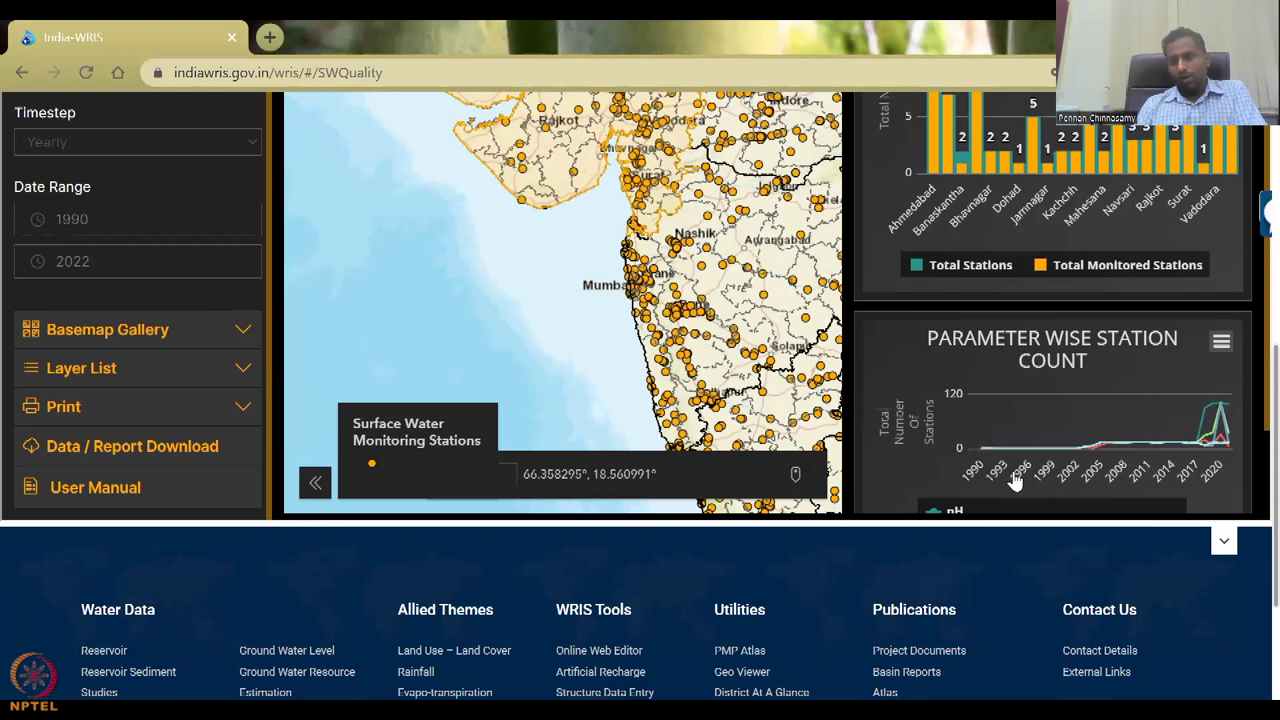
Step: Examine Gujarat's station totals and its district wise and parameter wise station count charts, including the yearly values
mouse_move(1047, 448)
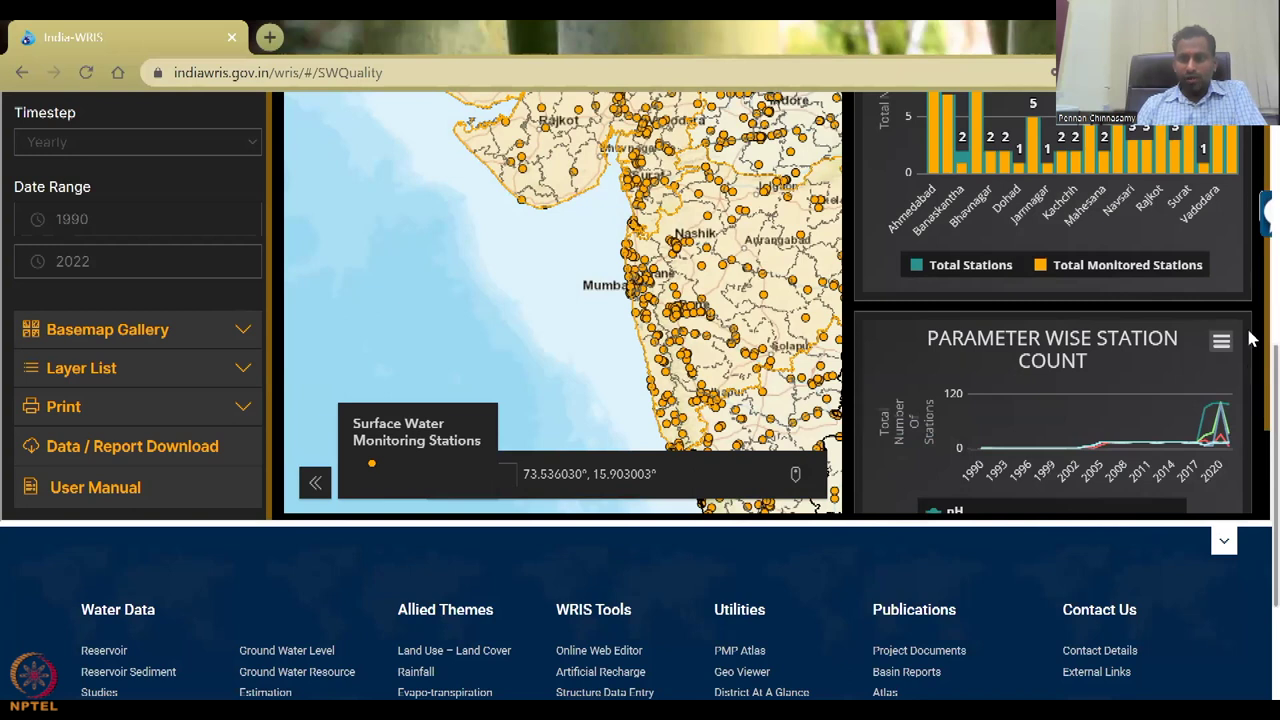
scroll(1250, 270, "up", 3)
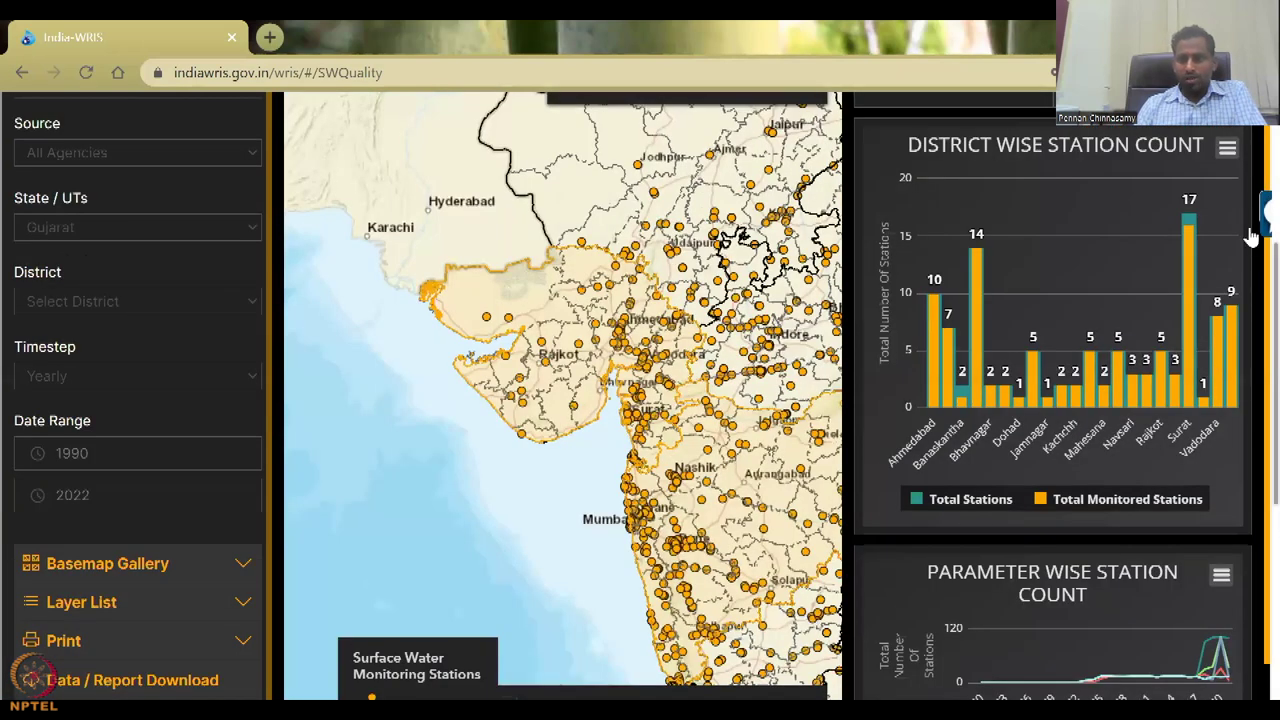
scroll(1256, 462, "up", 4)
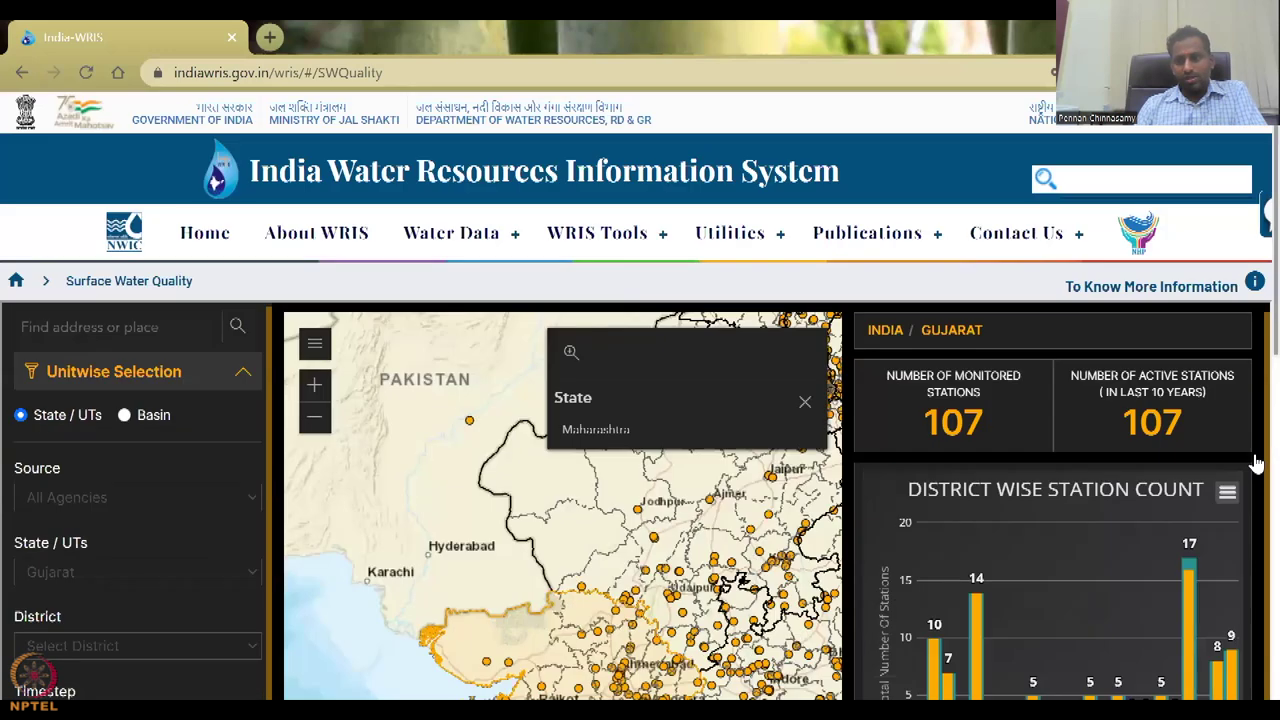
scroll(1250, 390, "down", 1)
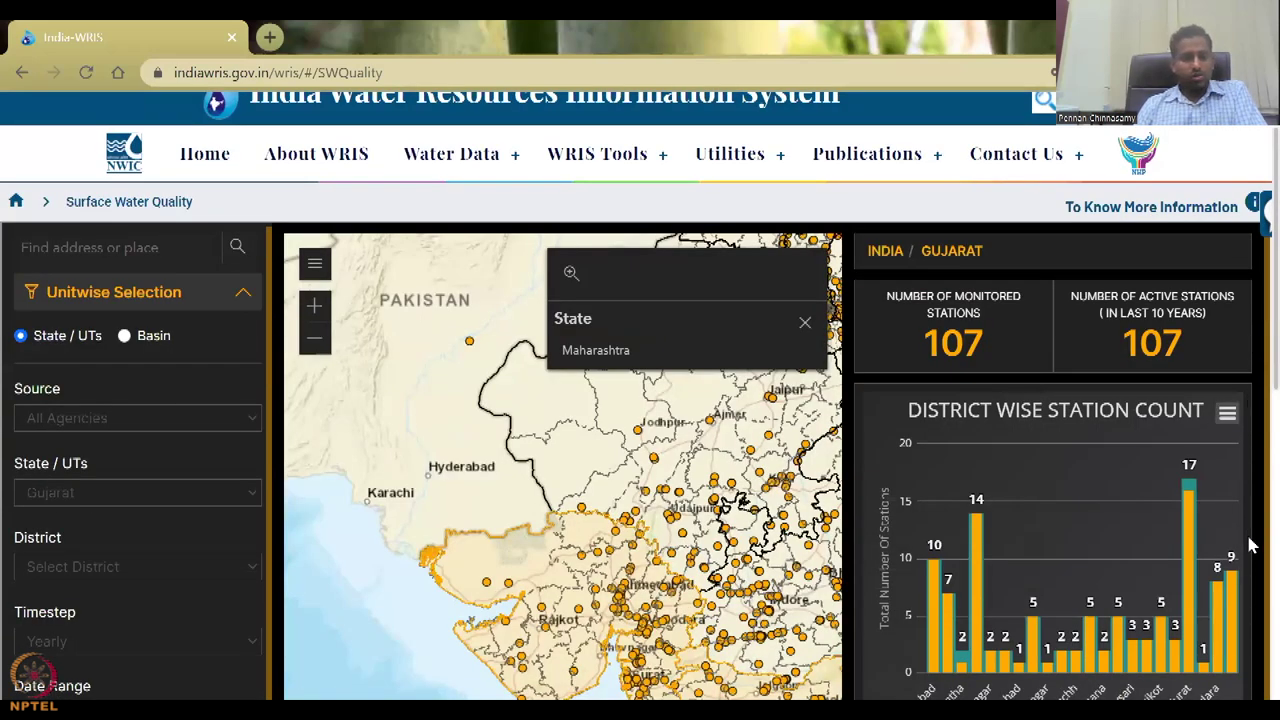
scroll(1252, 540, "down", 5)
scroll(1229, 408, "down", 1)
left_click(1222, 404)
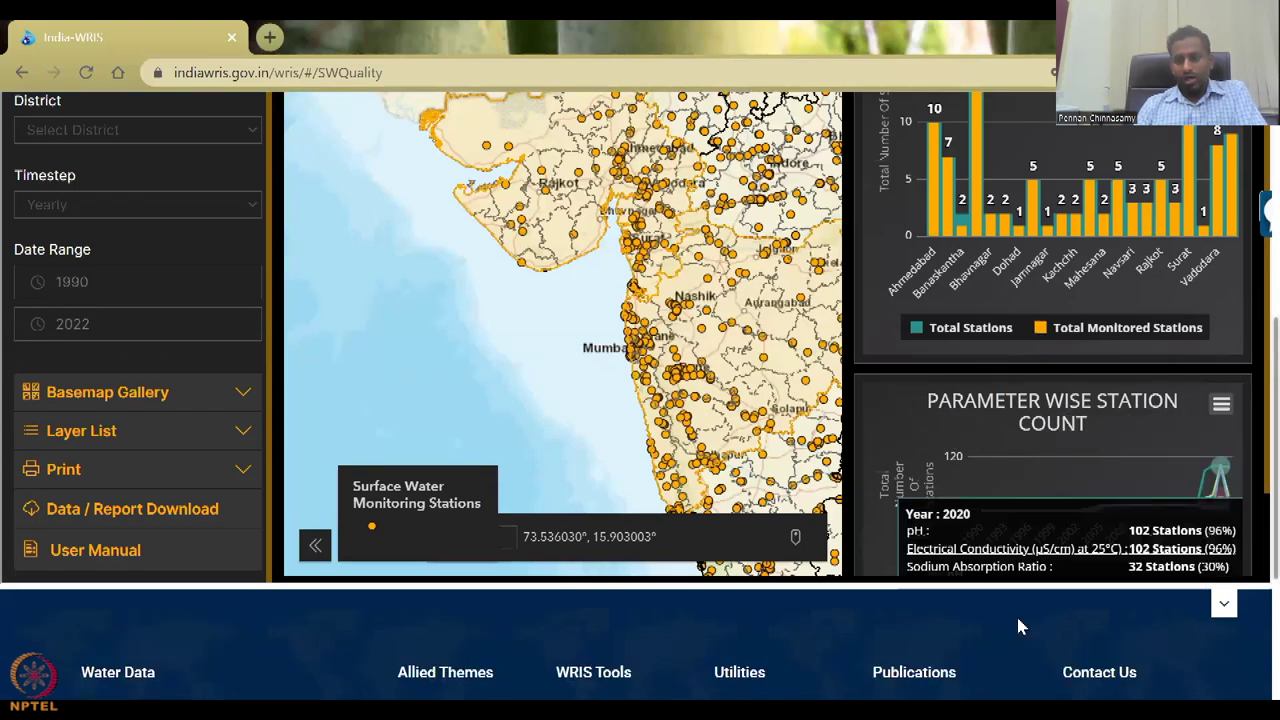
mouse_move(1016, 575)
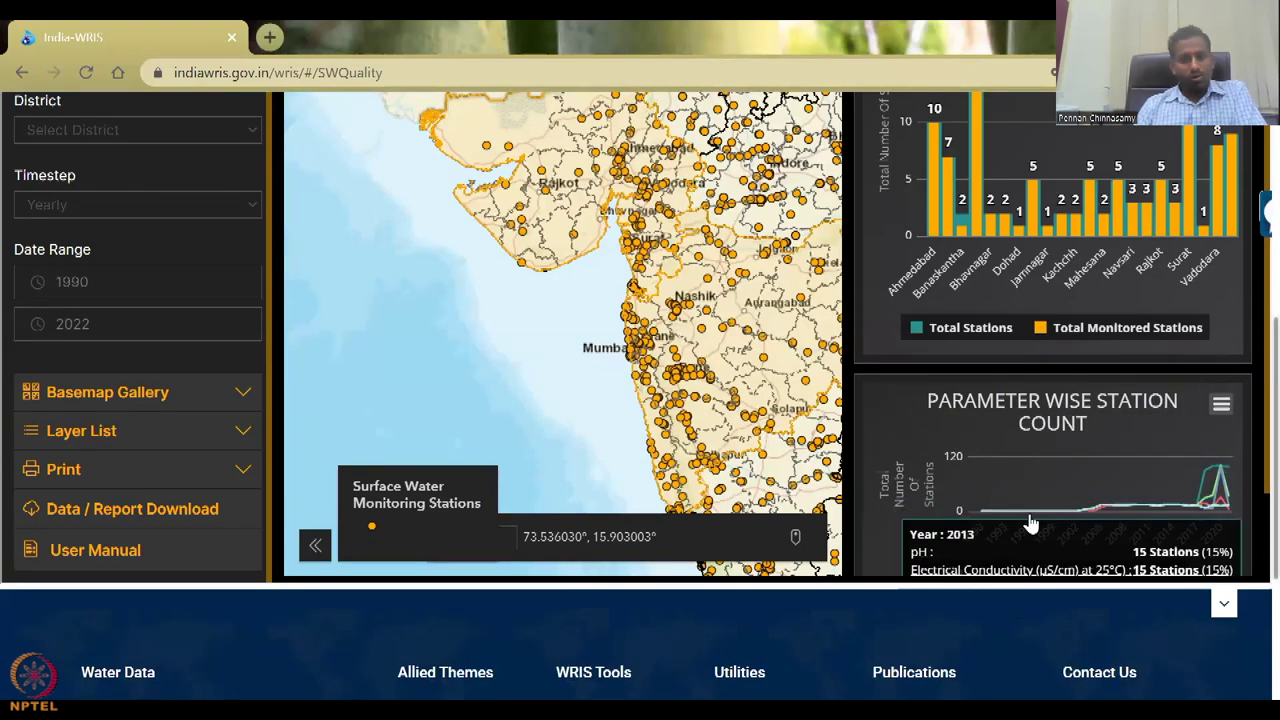
scroll(1254, 300, "up", 5)
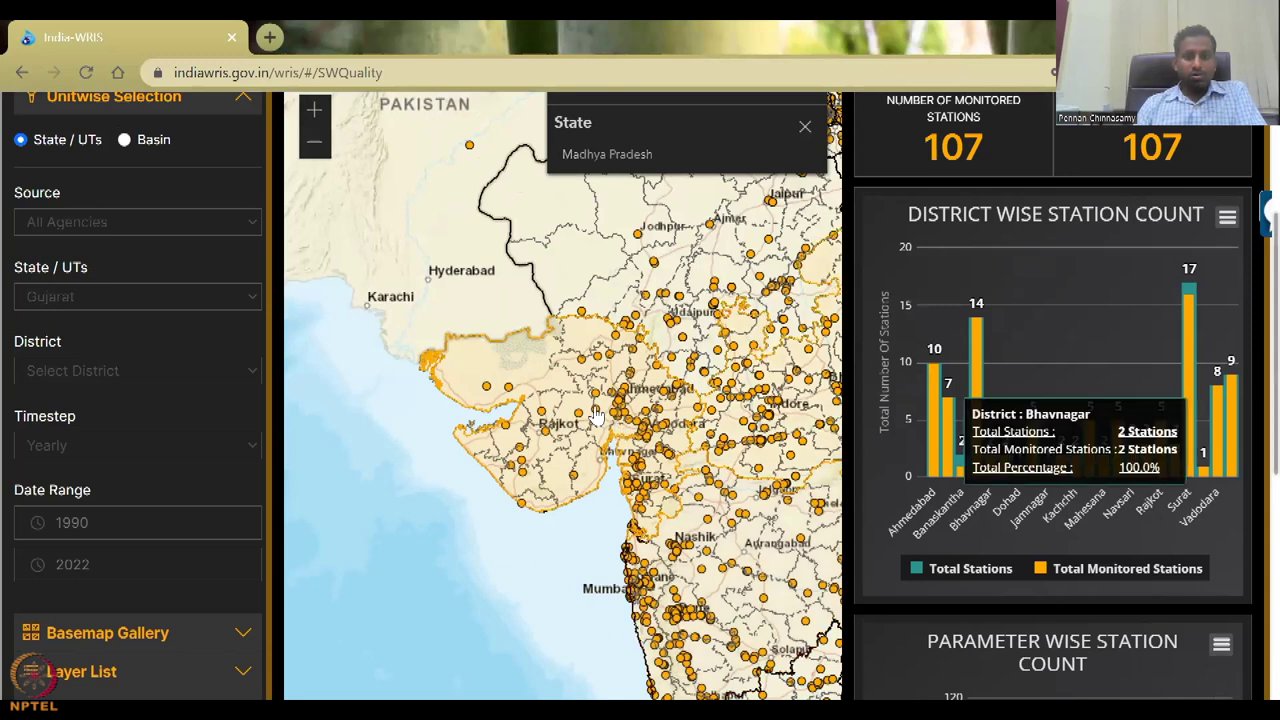
Step: Inspect Gujarat on the map and review its station counts and parameter chart for the 2013 to 2023 date range
left_click(512, 388)
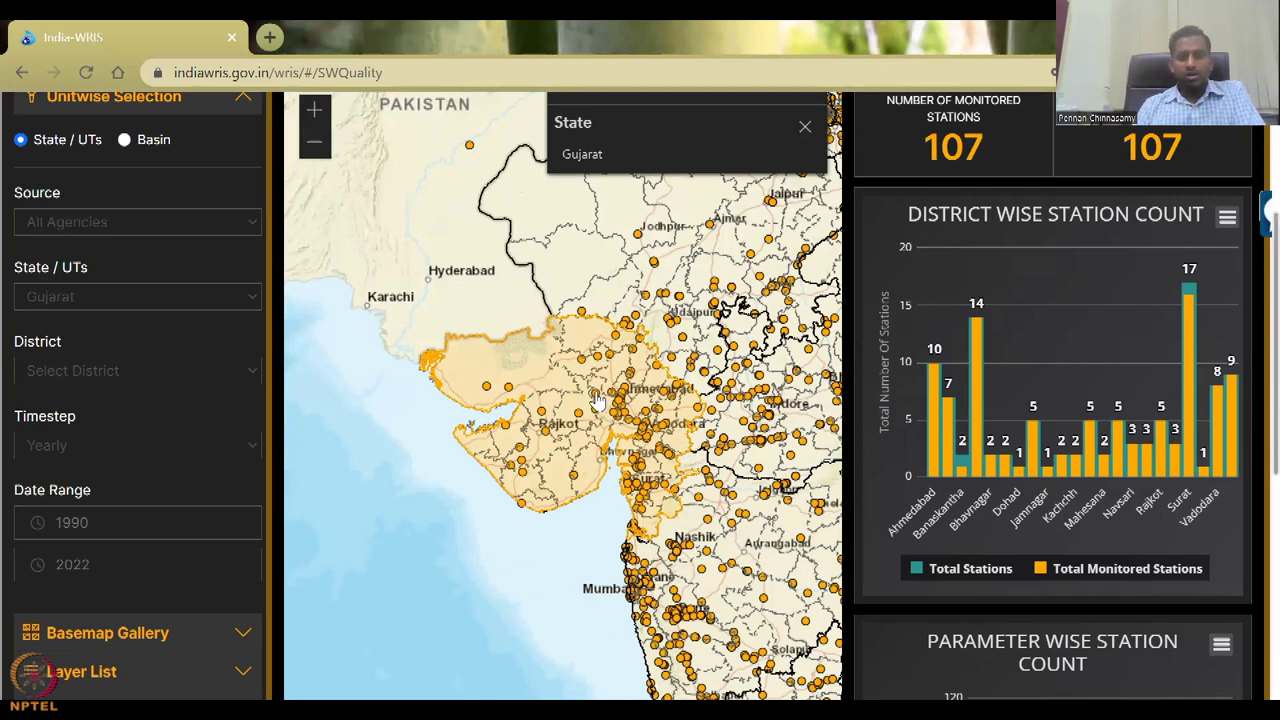
left_click(619, 482)
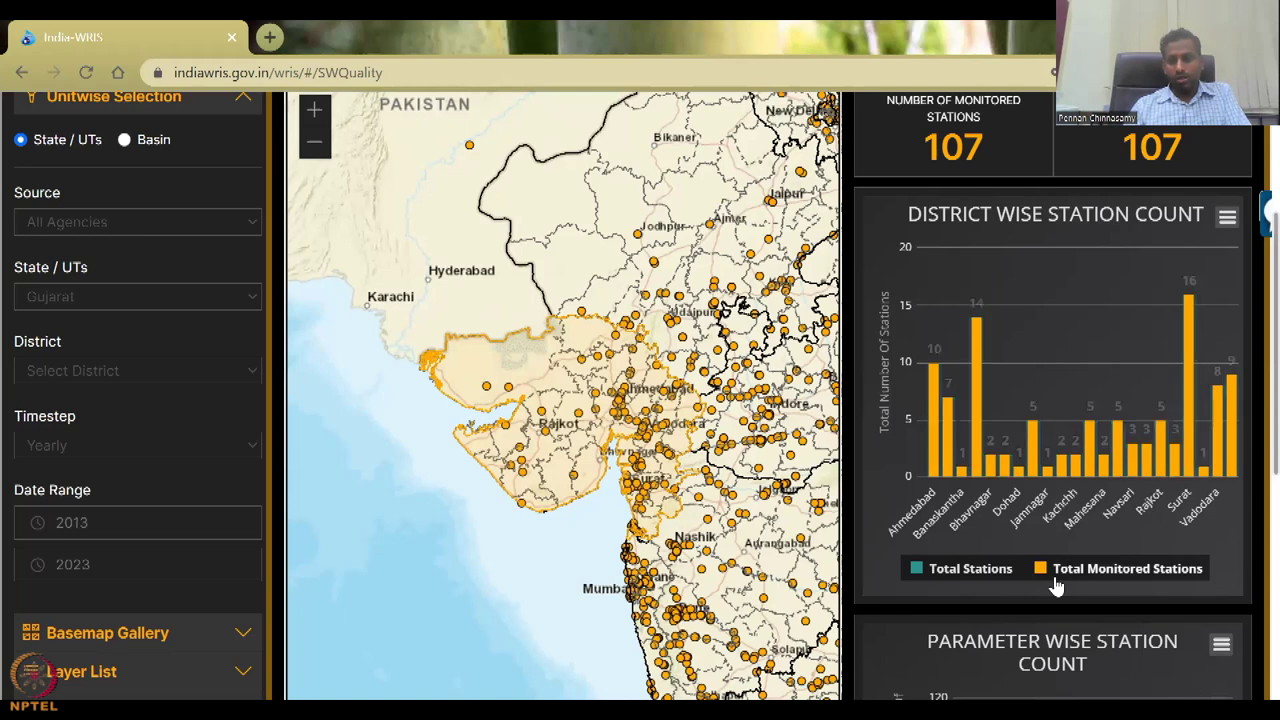
scroll(1092, 618, "down", 2)
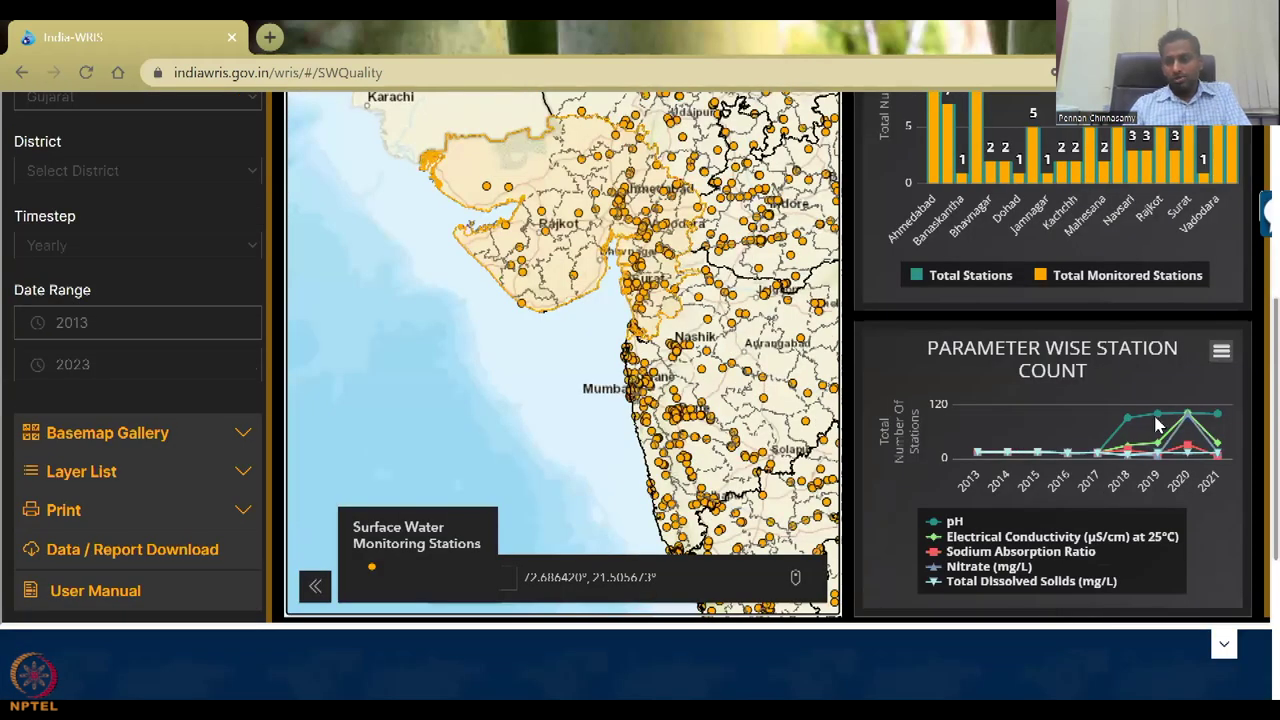
mouse_move(1155, 580)
scroll(1170, 478, "up", 1)
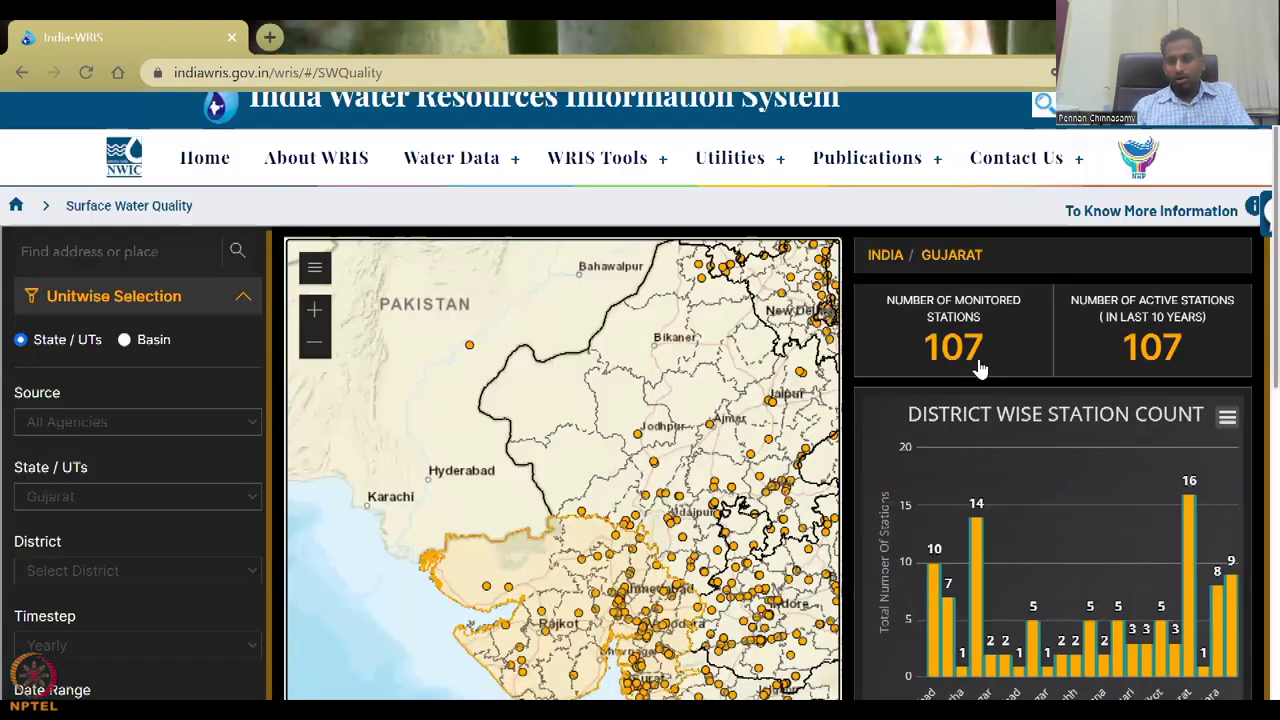
scroll(1190, 345, "up", 4)
left_click(597, 600)
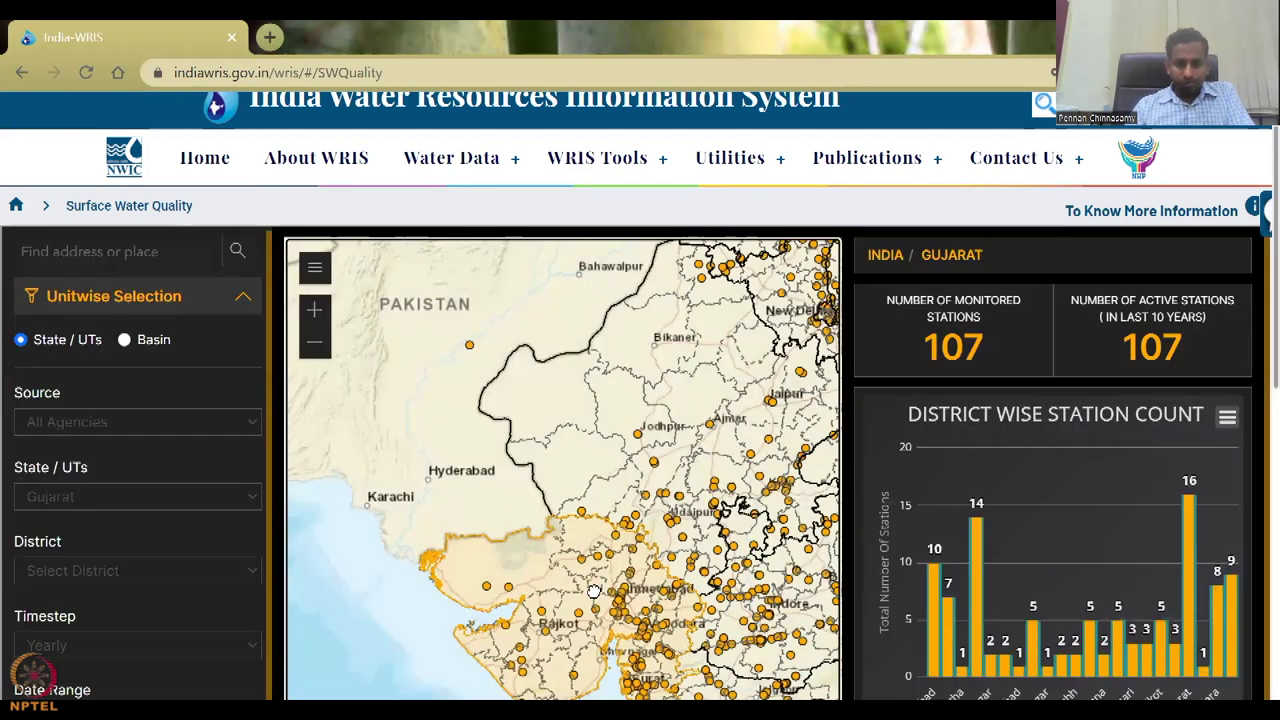
Step: Inspect the details of the Moonsar Lake of Viramgam monitoring station on the Gujarat map
scroll(594, 591, "up", 1)
scroll(594, 591, "up", 2)
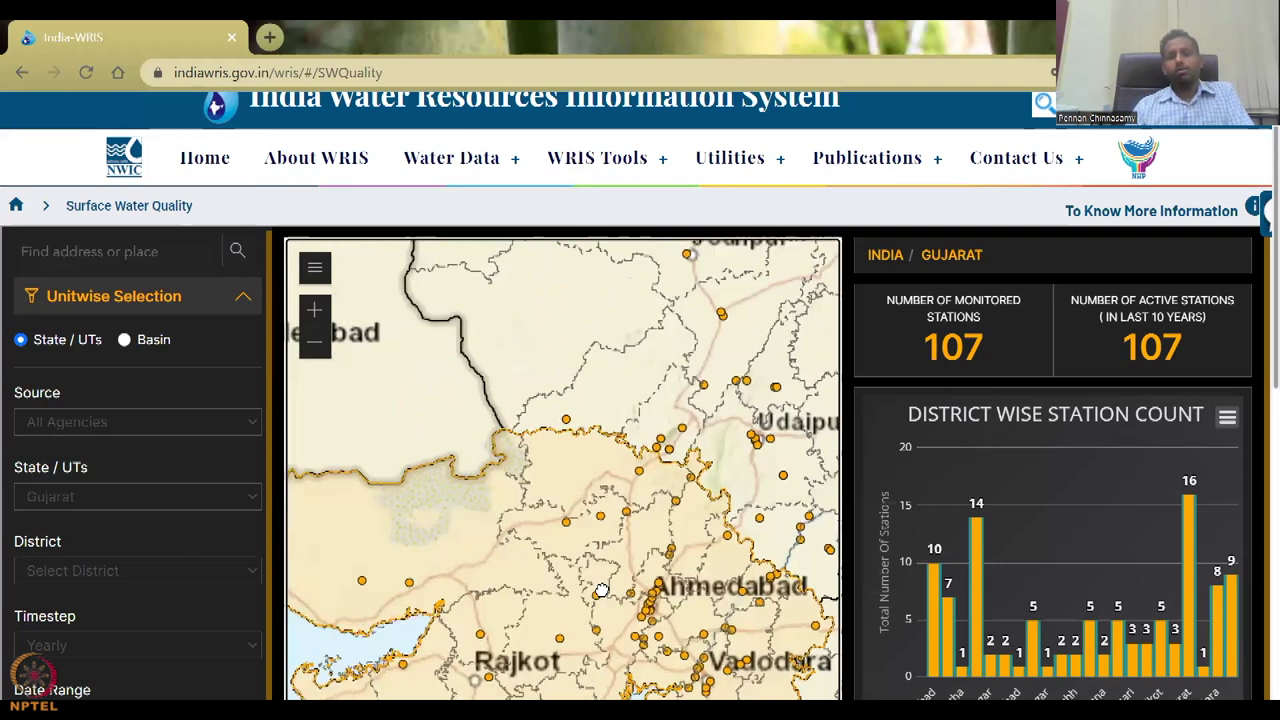
scroll(604, 620, "up", 2)
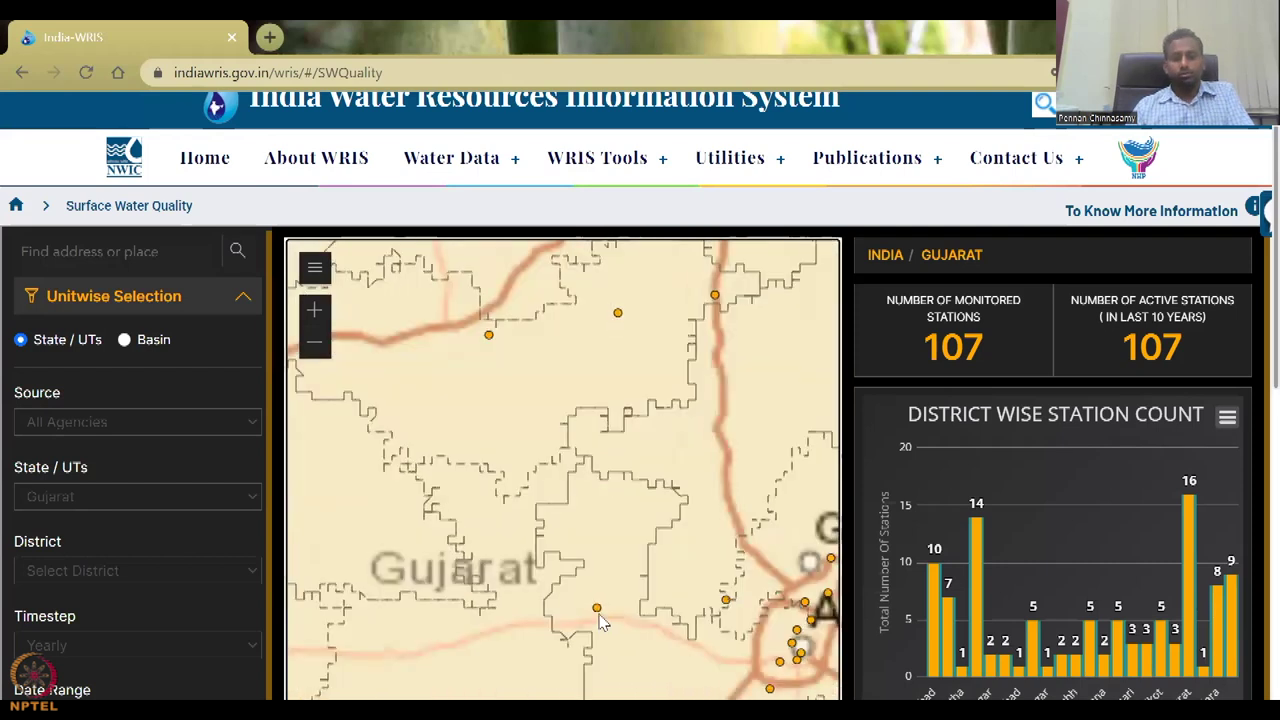
left_click(597, 610)
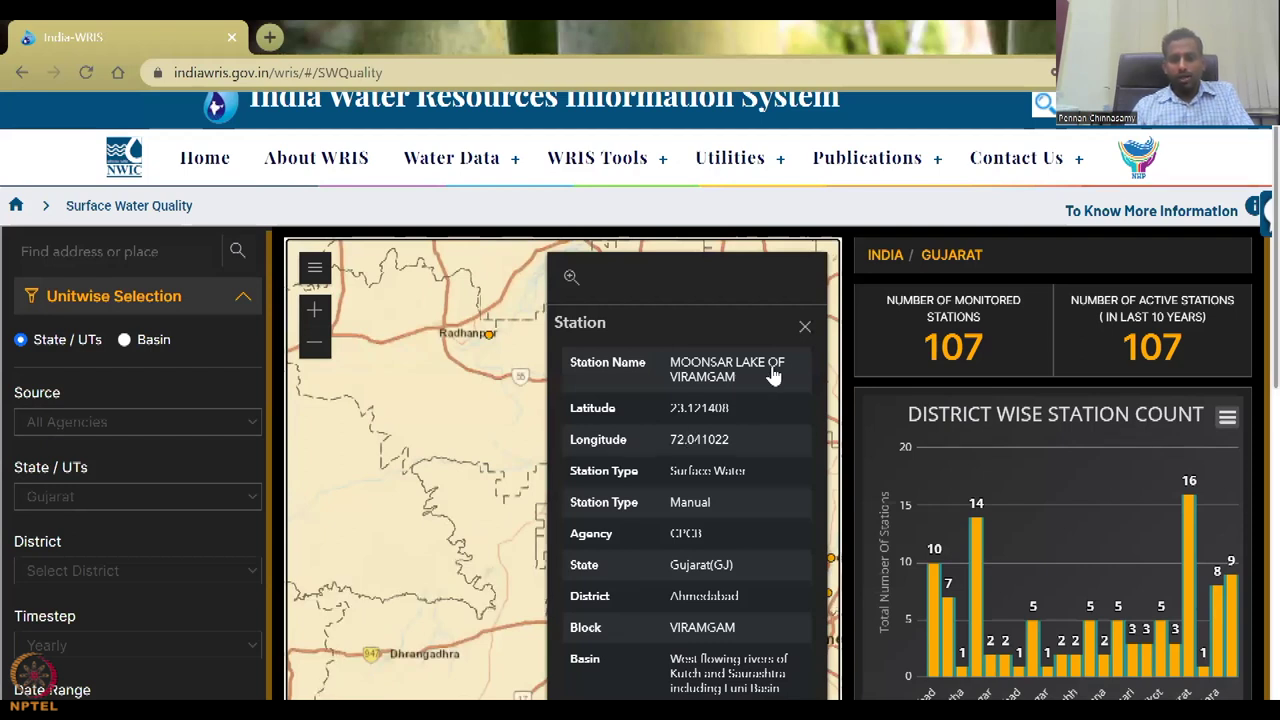
scroll(763, 610, "down", 2)
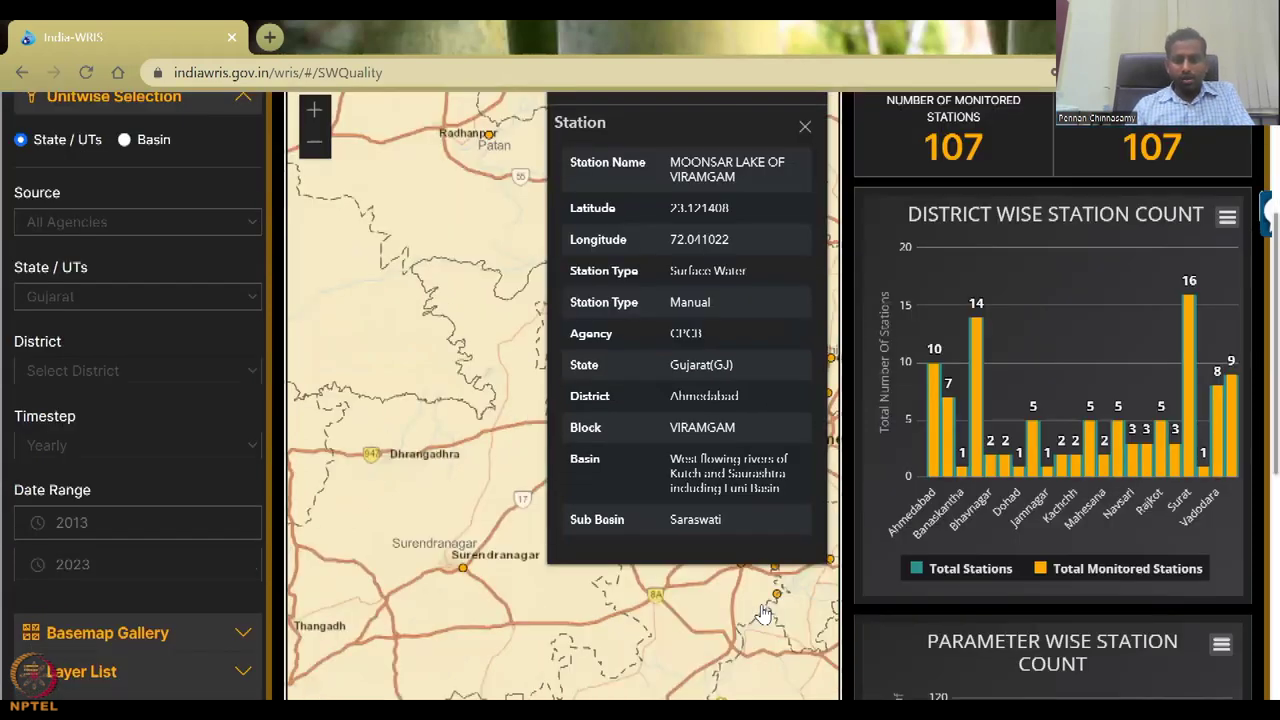
left_click(804, 126)
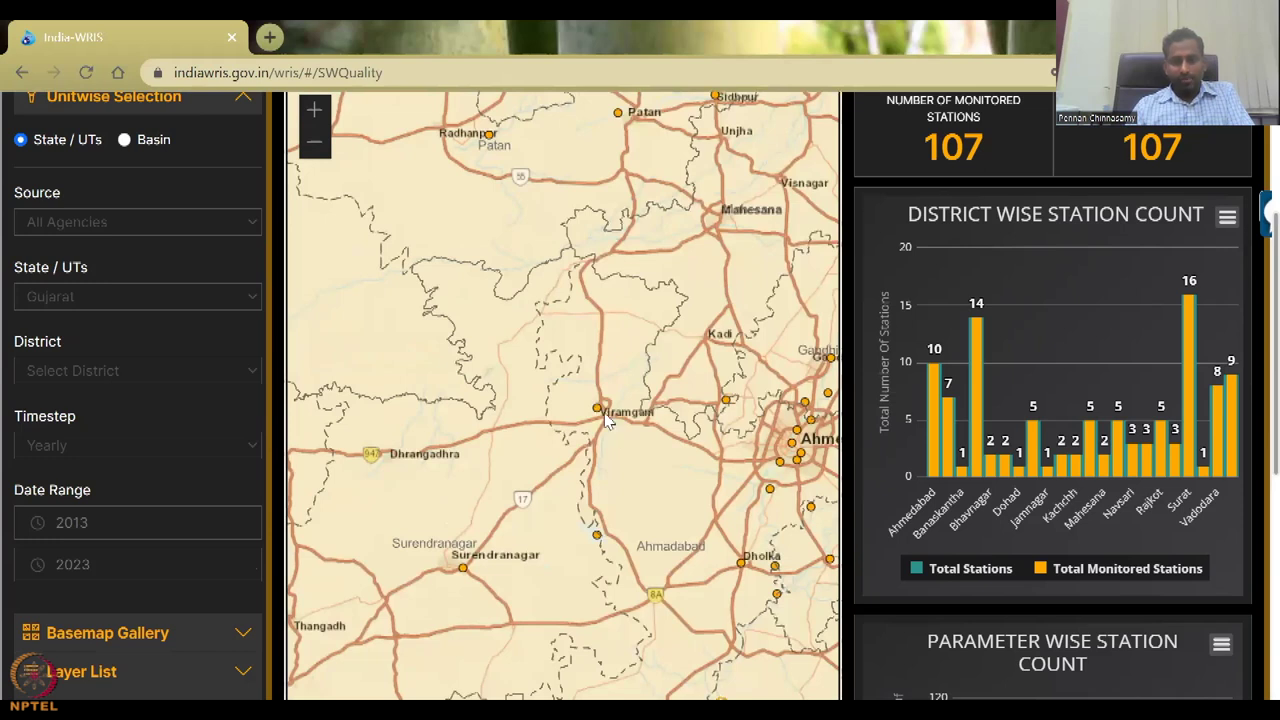
Step: Review the Moonsar Lake station's details again and those of the Nalsarovar Lake (Sanand) station south of Viramgam
left_click(596, 411)
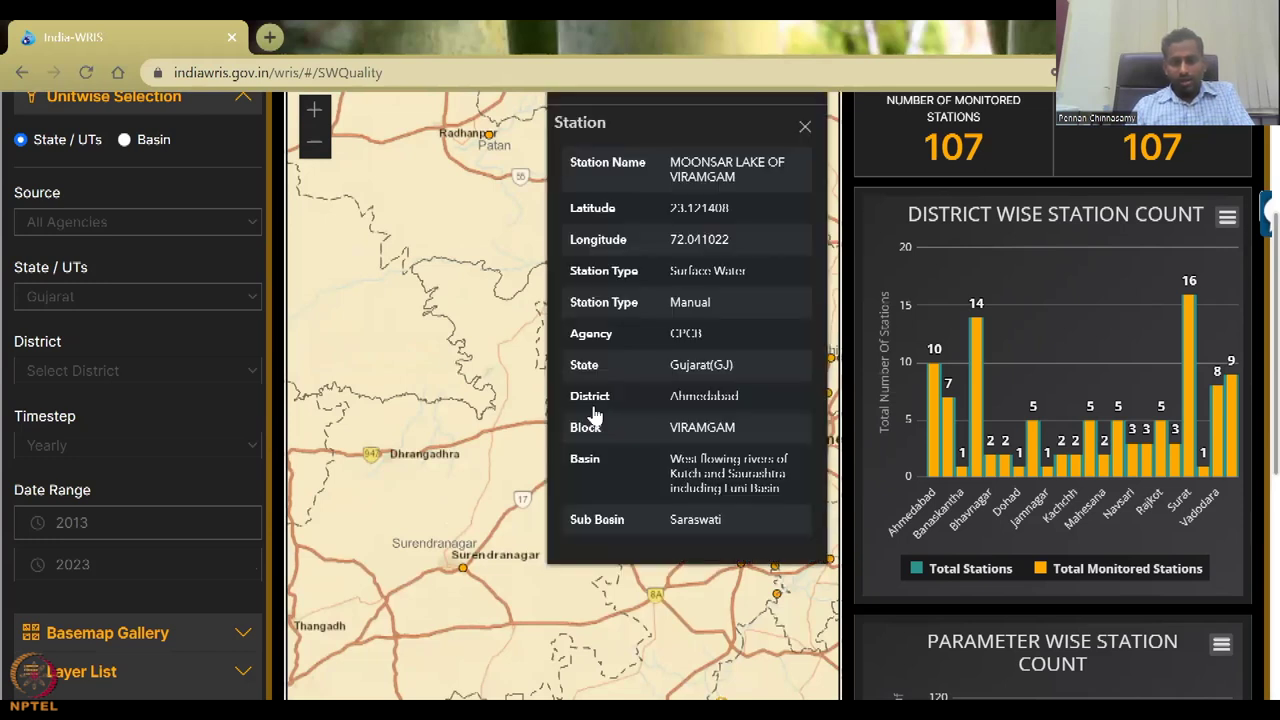
left_click(497, 363)
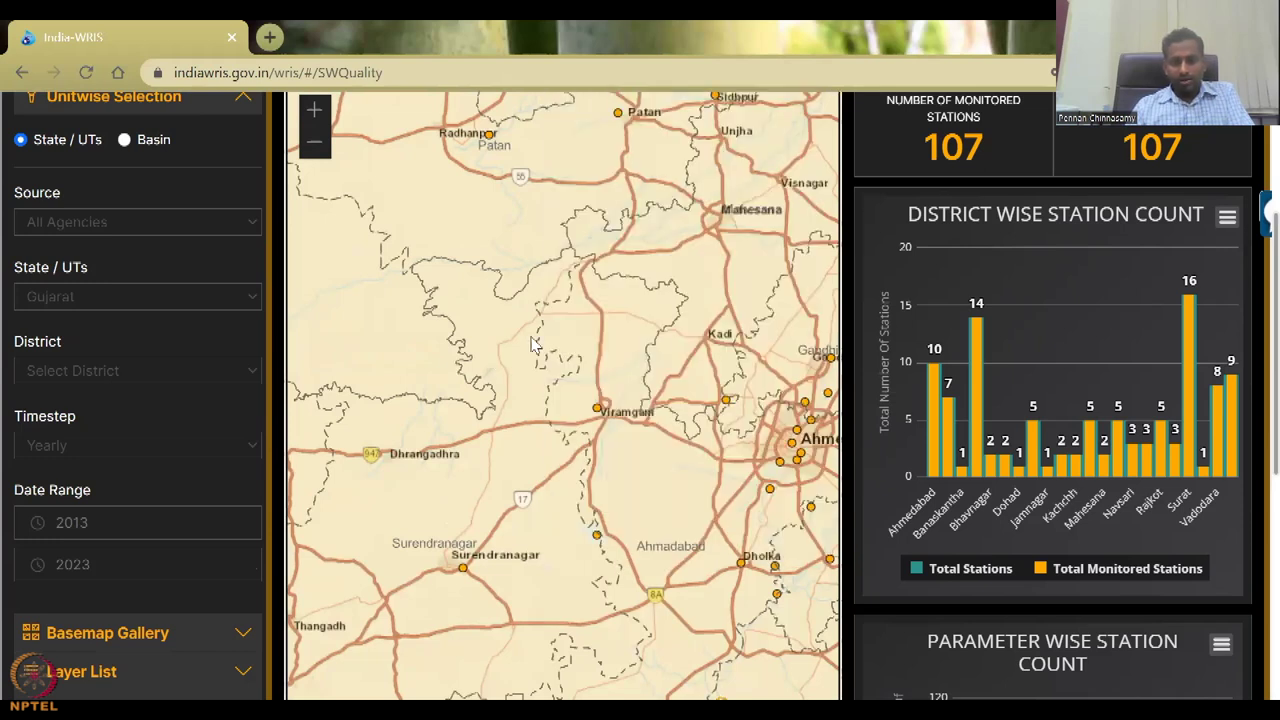
left_click(597, 411)
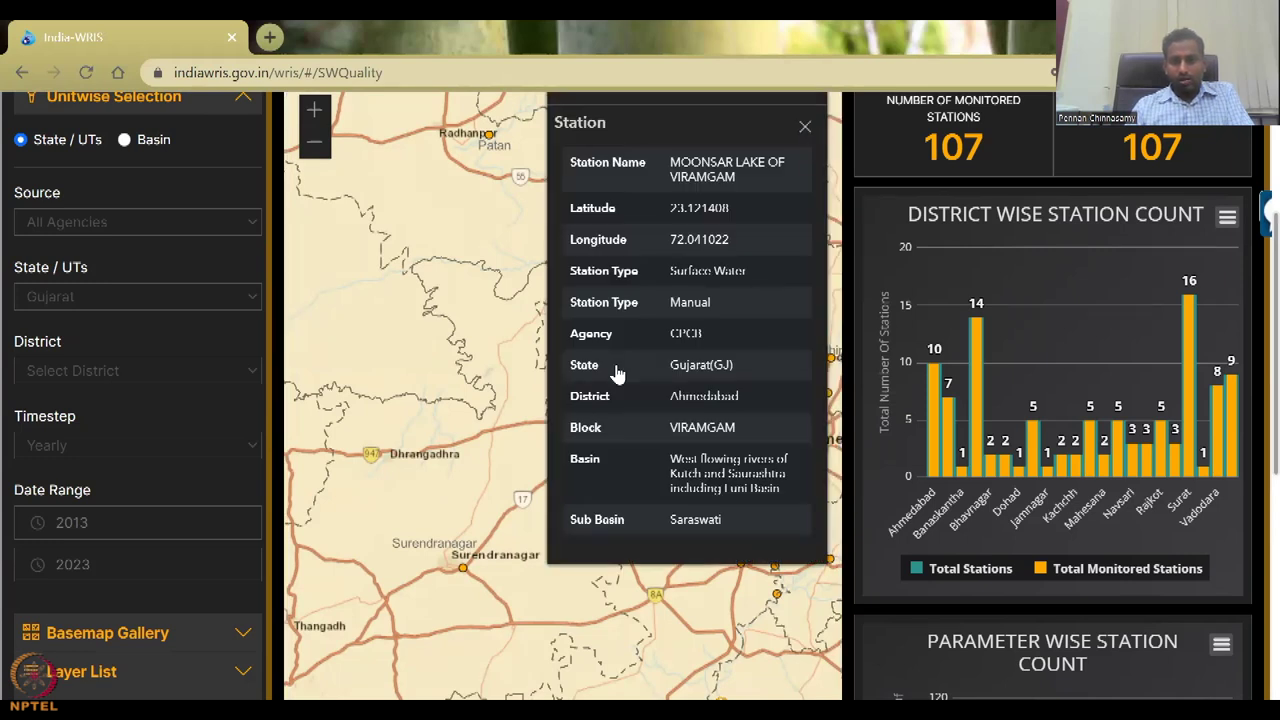
left_click(804, 126)
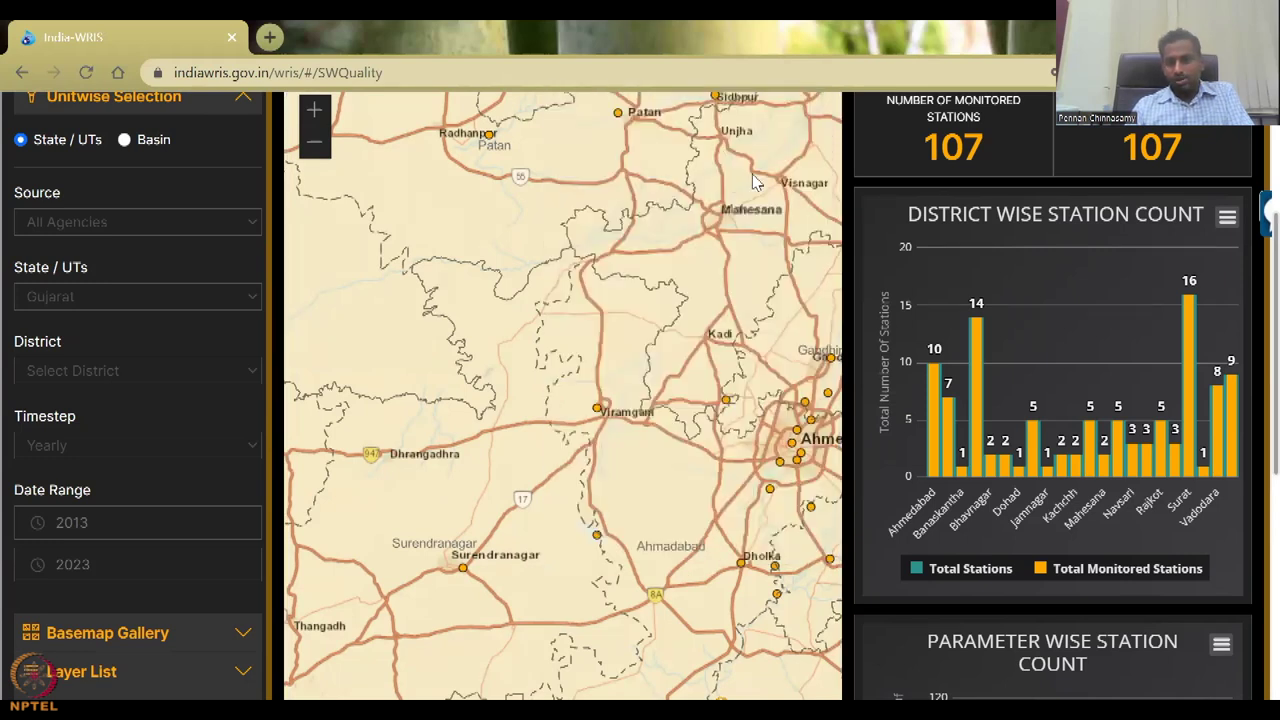
left_click(597, 411)
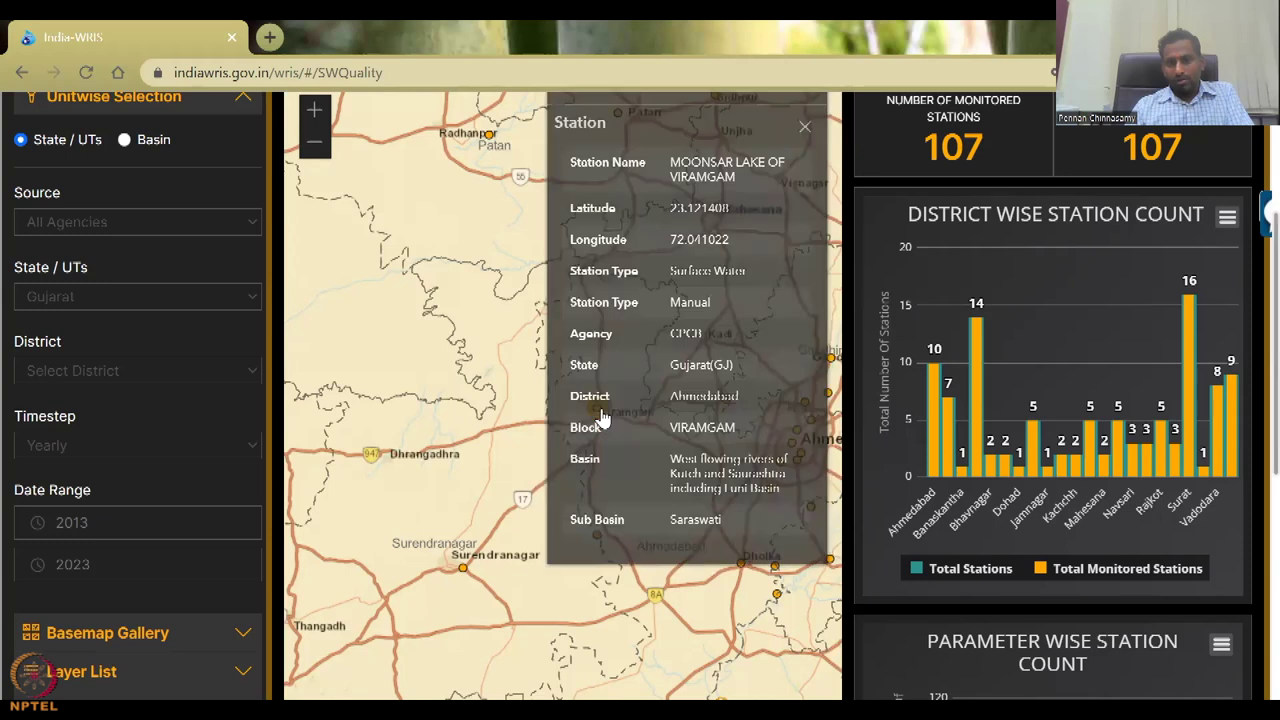
scroll(1165, 600, "down", 1)
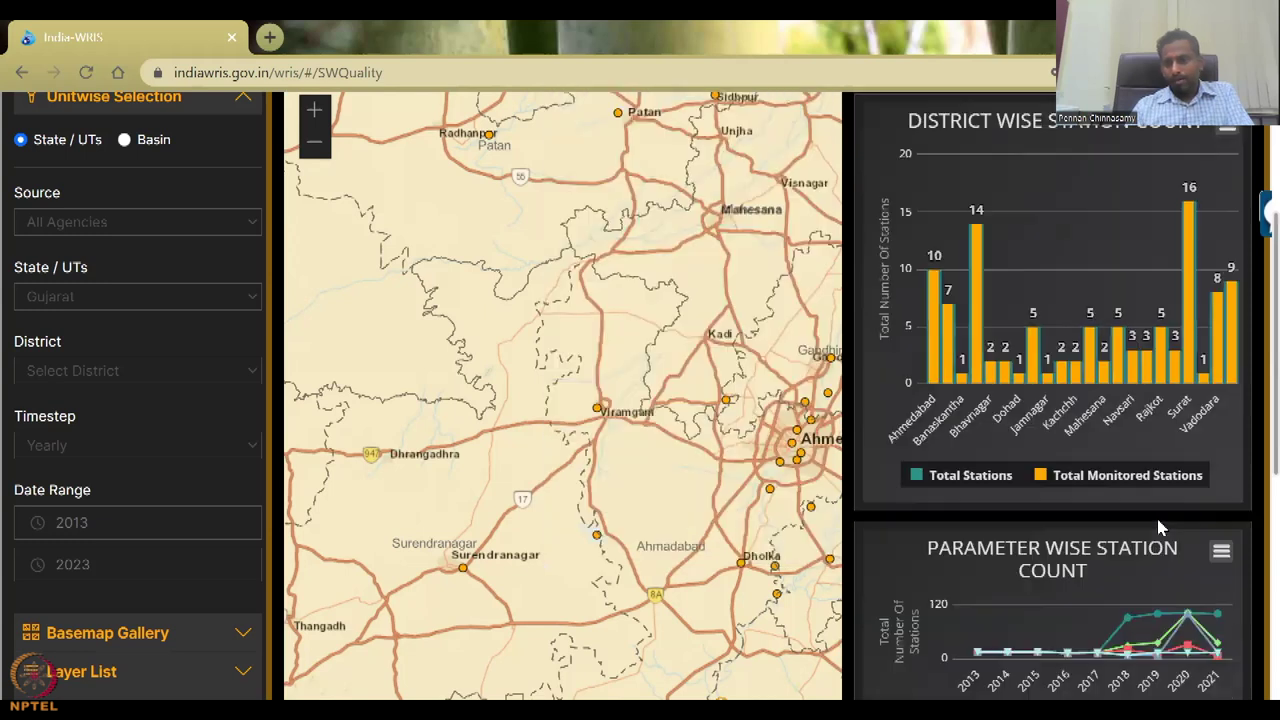
scroll(963, 138, "up", 1)
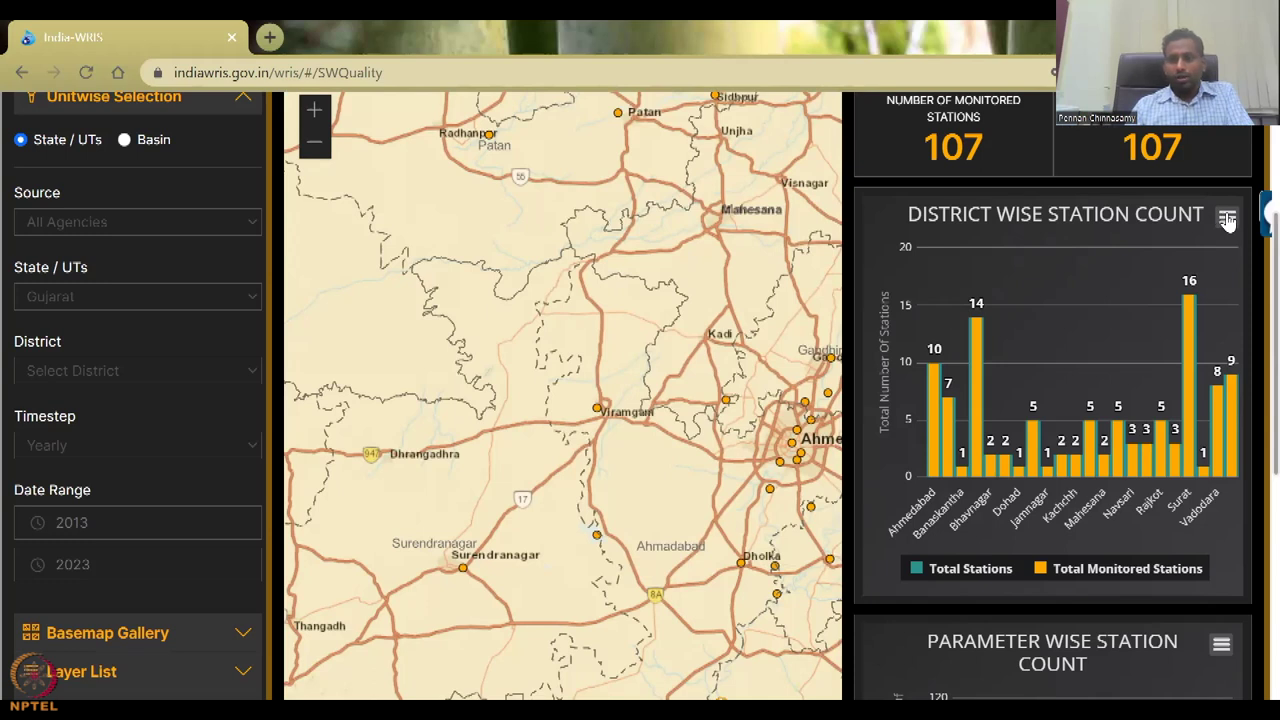
left_click(598, 537)
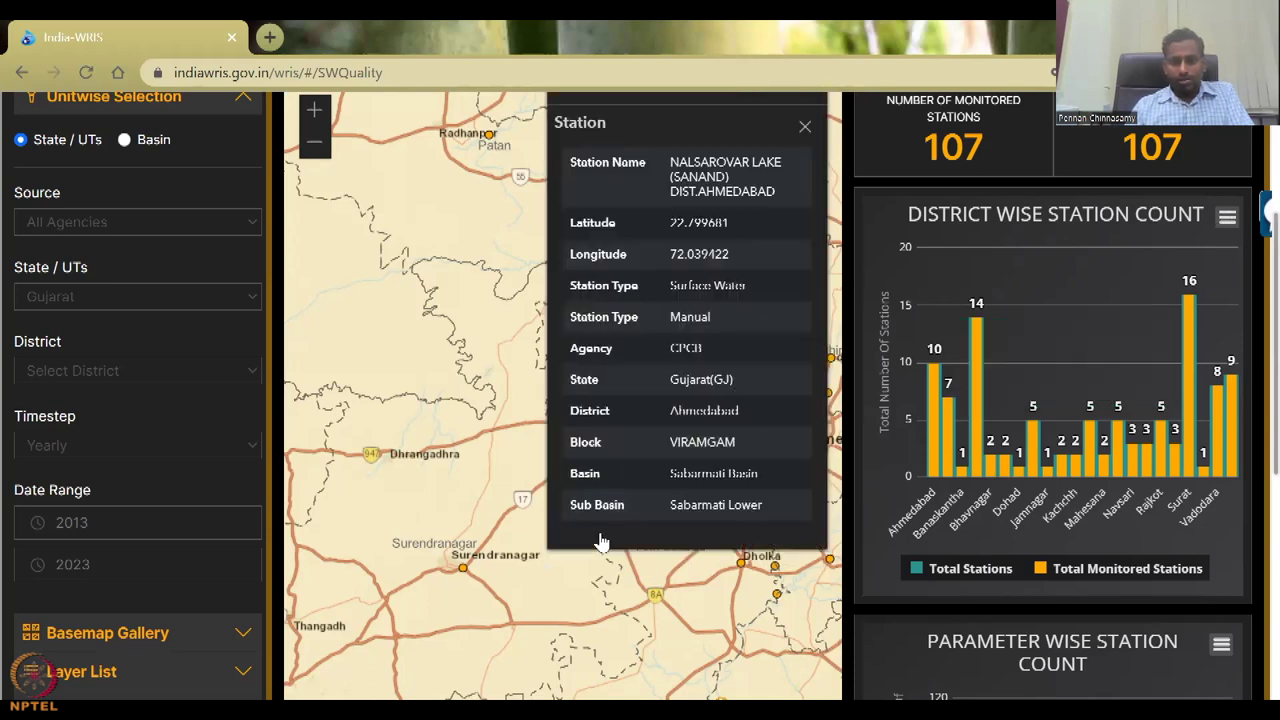
left_click(450, 480)
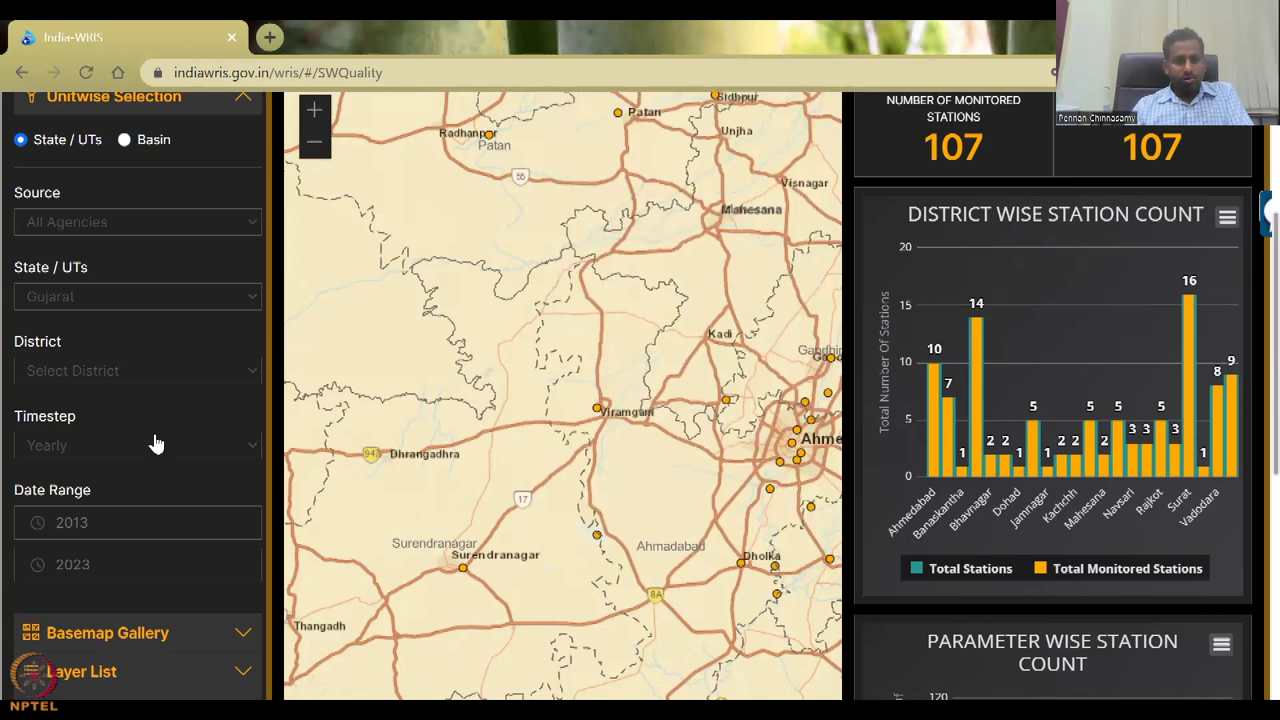
Step: Examine Gujarat's parameter wise station count chart and its legend of water quality parameters
scroll(1162, 665, "down", 1)
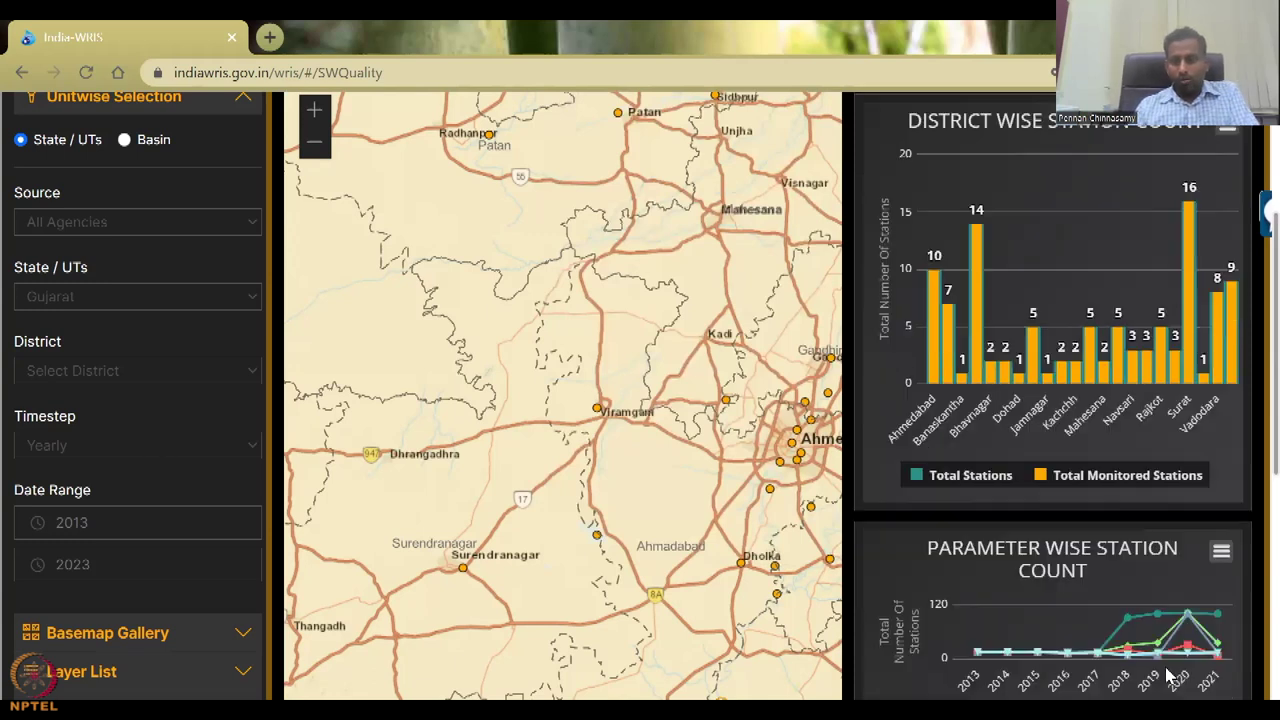
scroll(1175, 668, "down", 1)
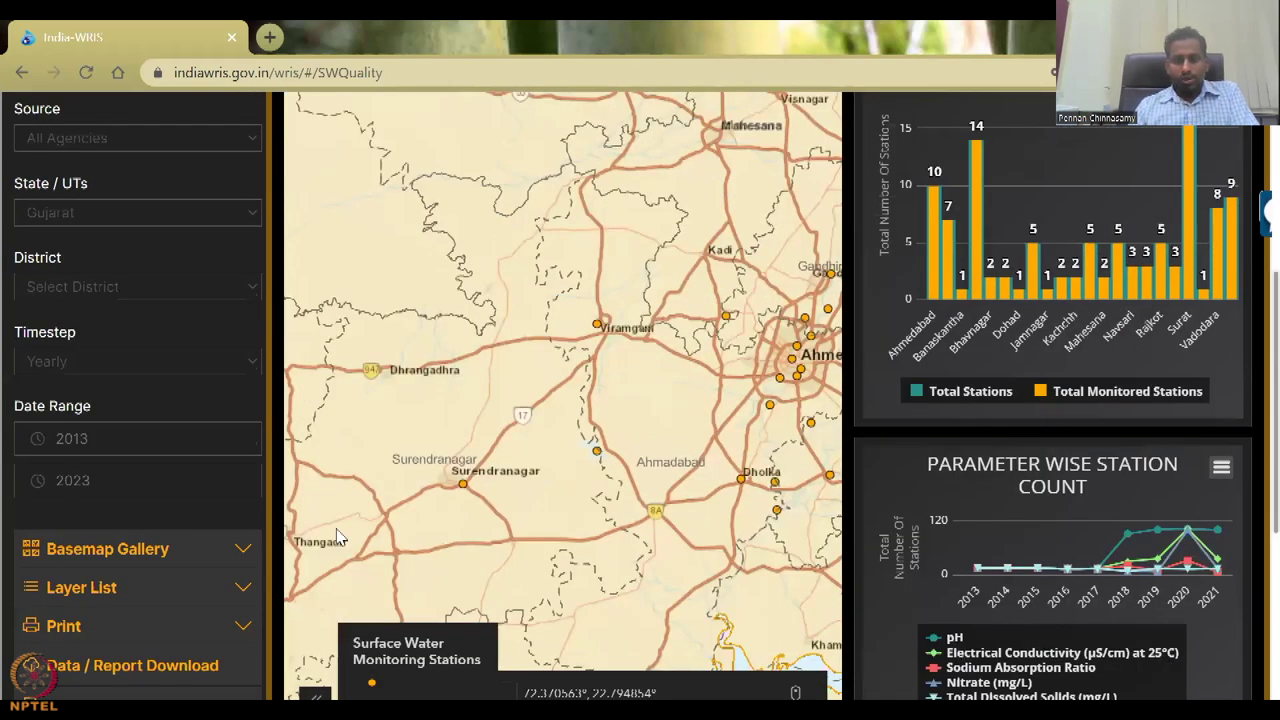
scroll(1033, 539, "down", 2)
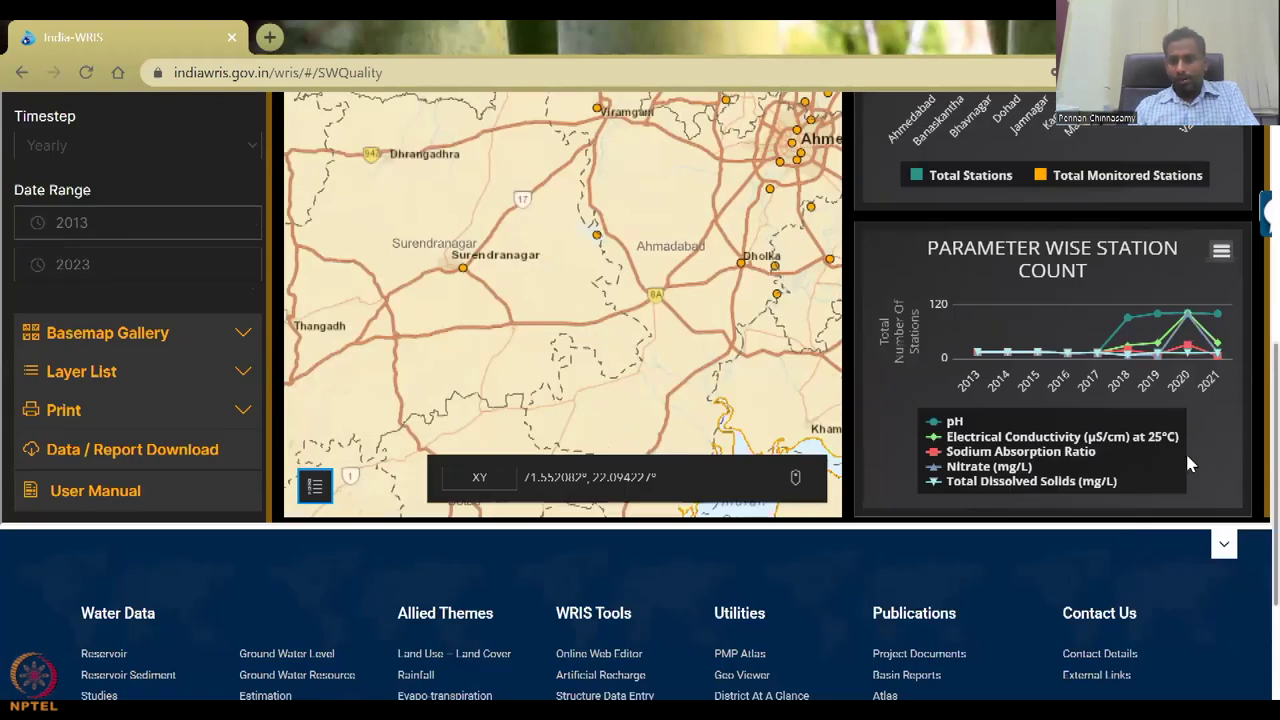
Step: Drill down to Vadodara district, select the Chanwada station from its station list and dismiss the station's details
scroll(1175, 416, "up", 4)
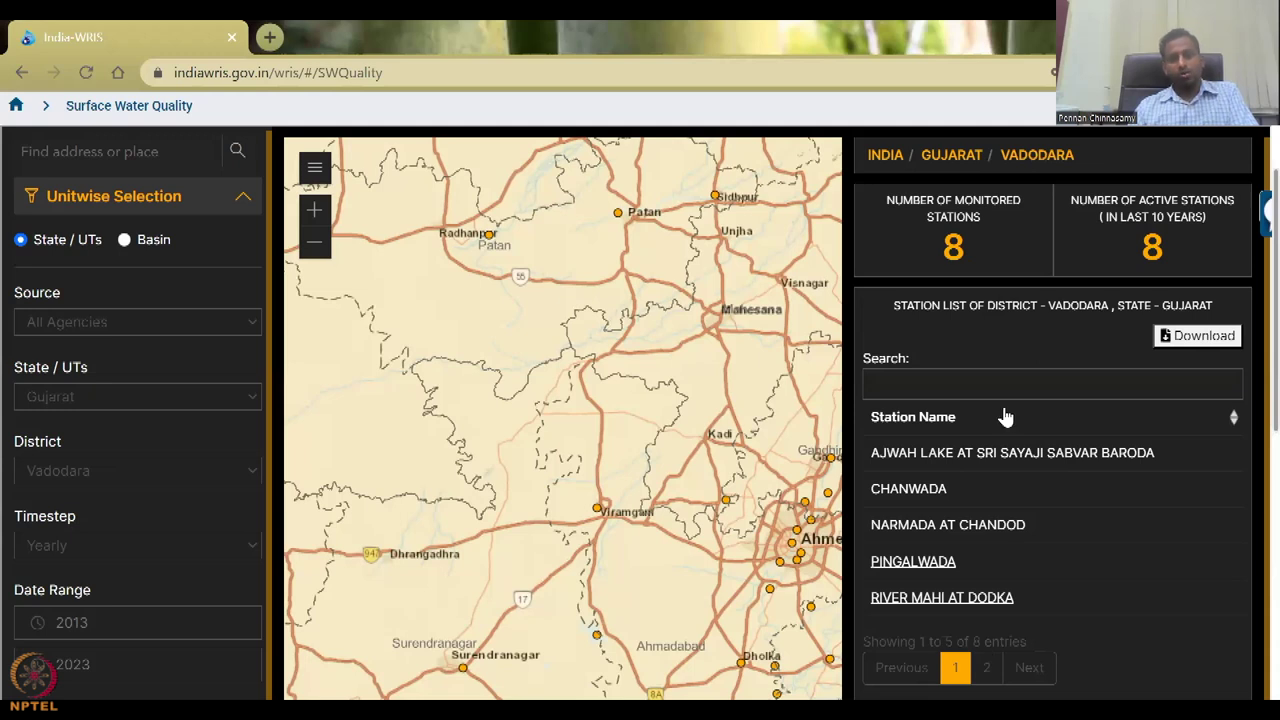
left_click(955, 605)
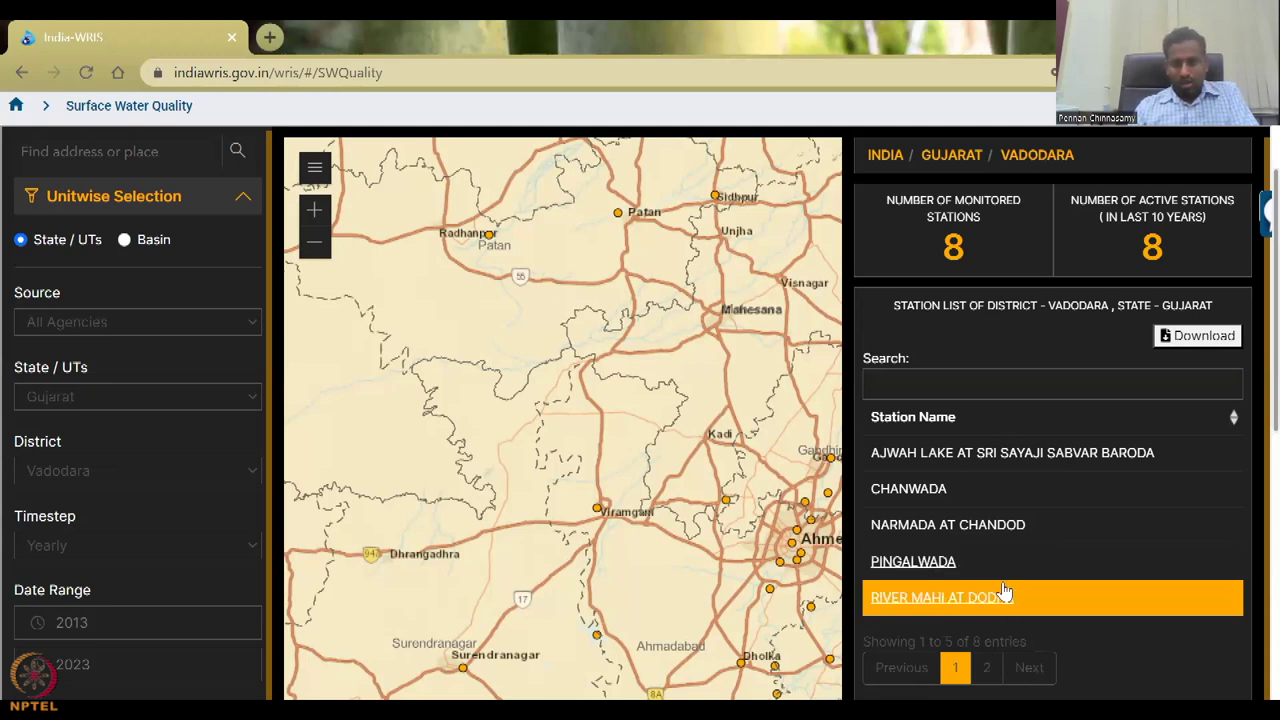
left_click(926, 497)
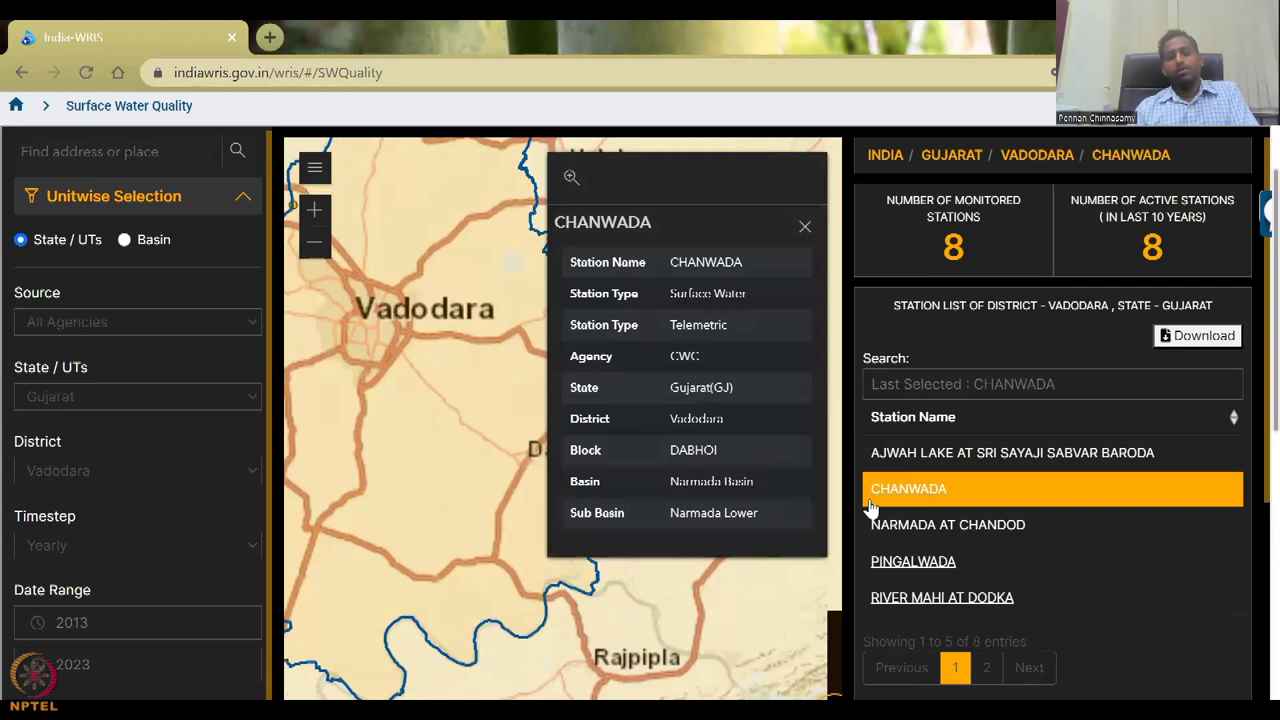
left_click(804, 226)
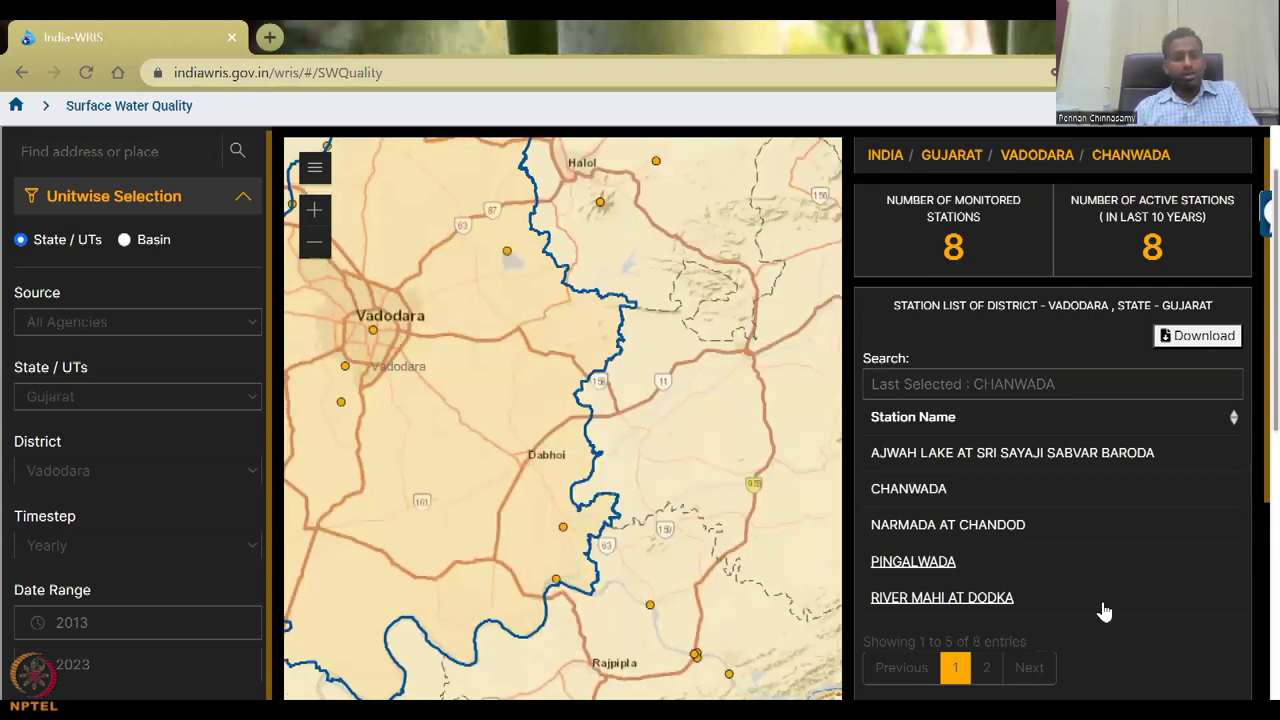
Step: Examine the available parameter list for Chanwada, including the values and years of each water quality parameter
scroll(1085, 575, "down", 3)
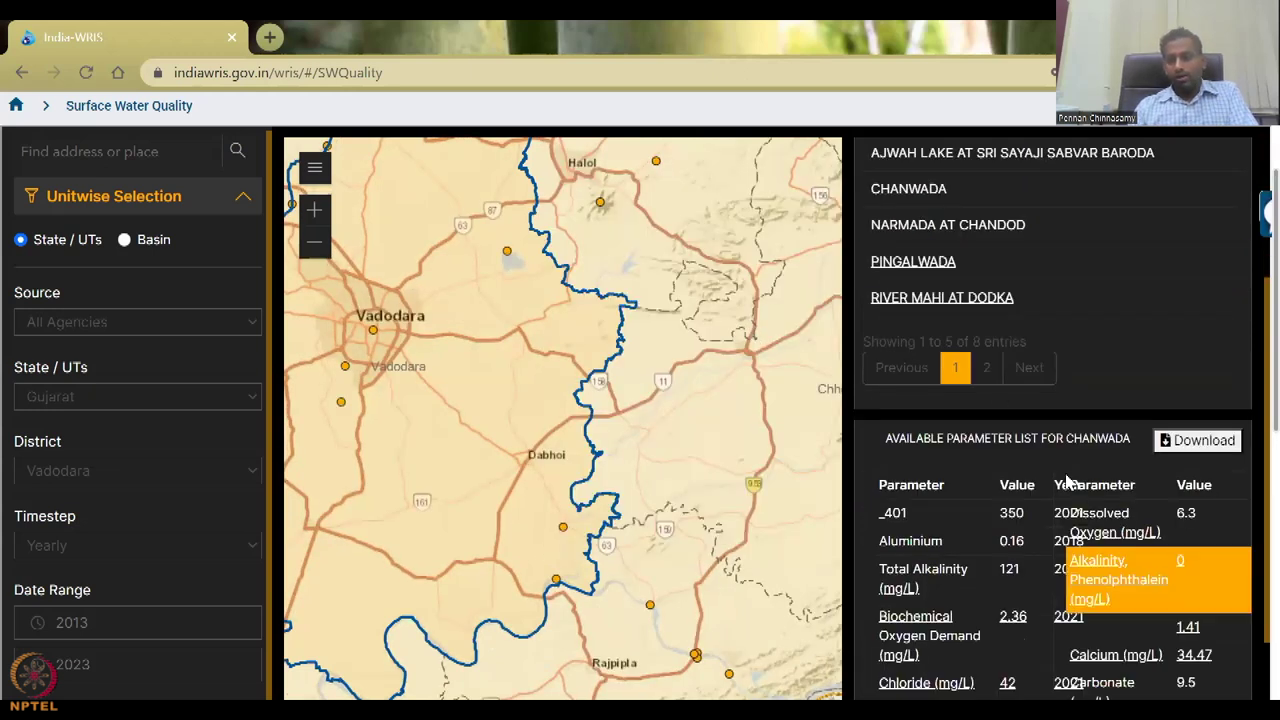
scroll(977, 314, "up", 3)
scroll(1160, 160, "up", 1)
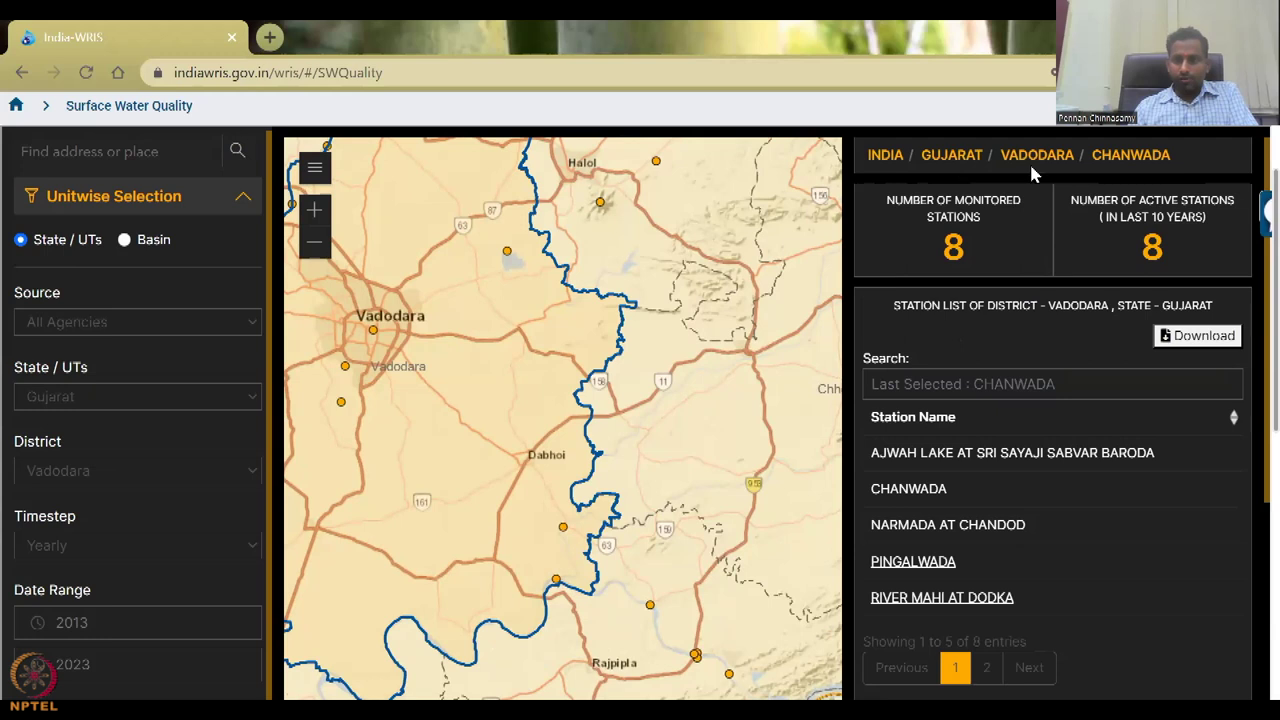
scroll(1074, 451, "down", 4)
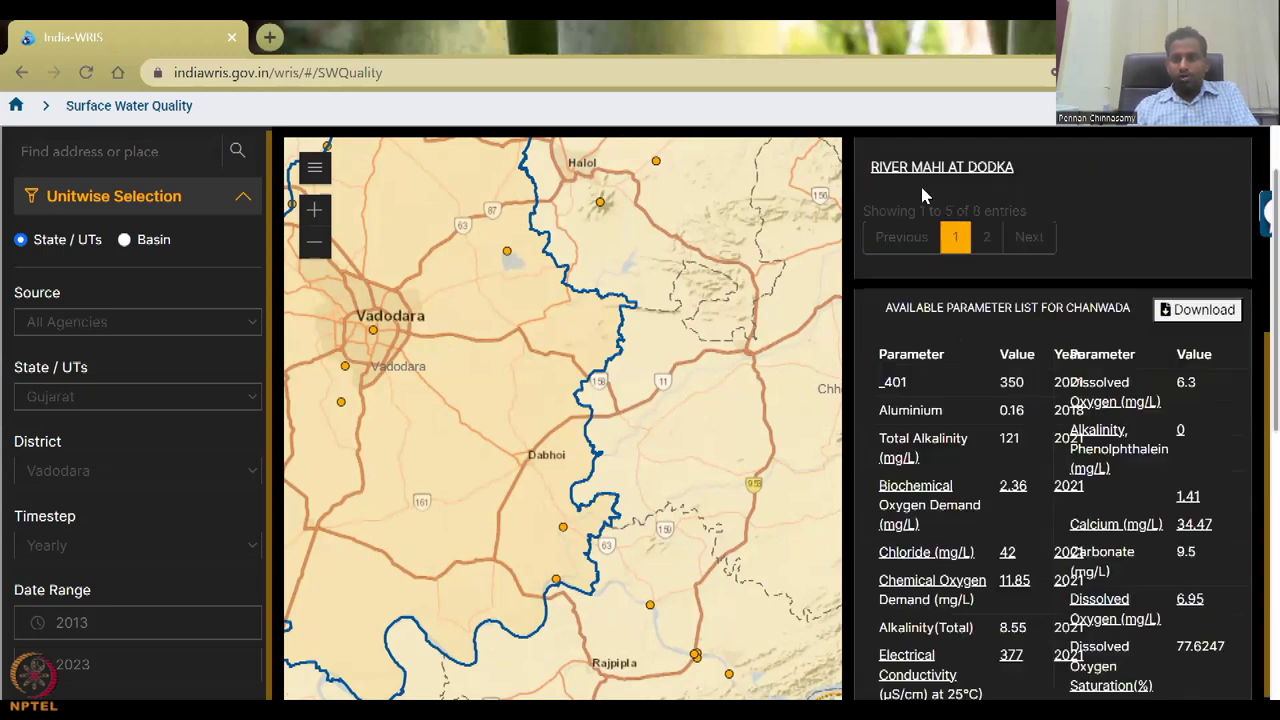
scroll(1178, 645, "down", 2)
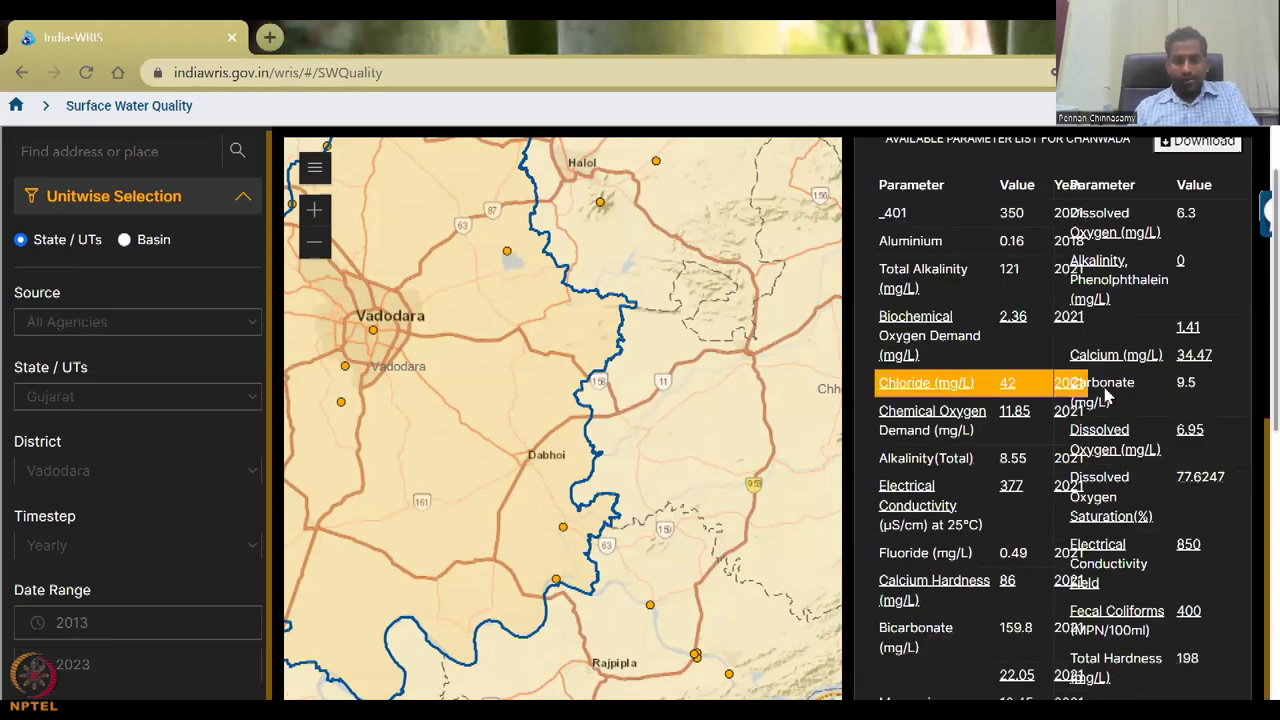
scroll(1103, 547, "down", 5)
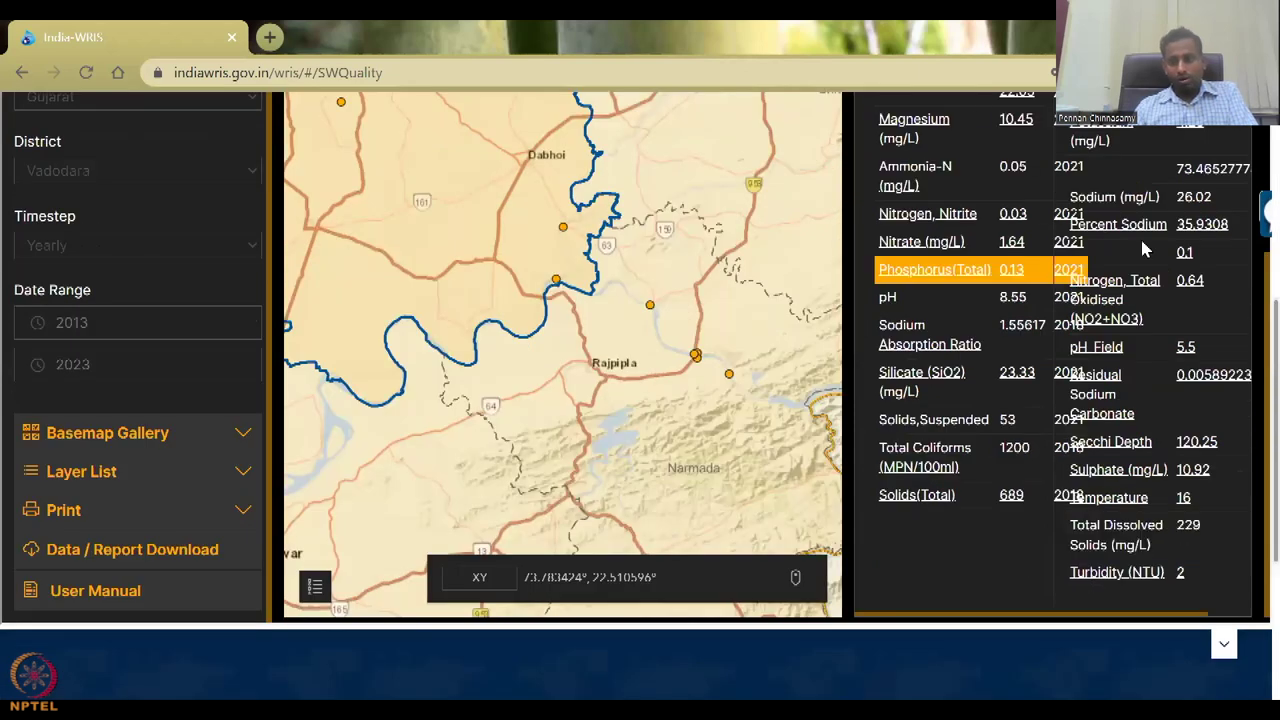
scroll(1092, 369, "up", 5)
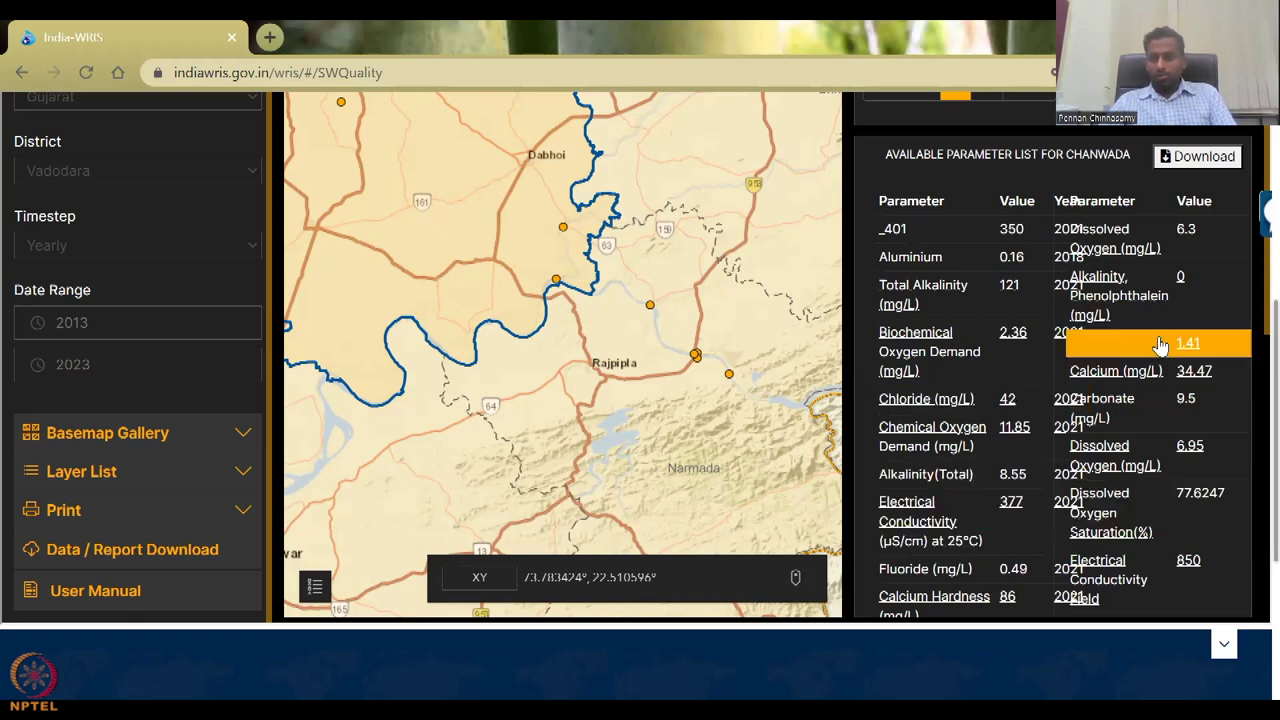
scroll(1158, 345, "down", 2)
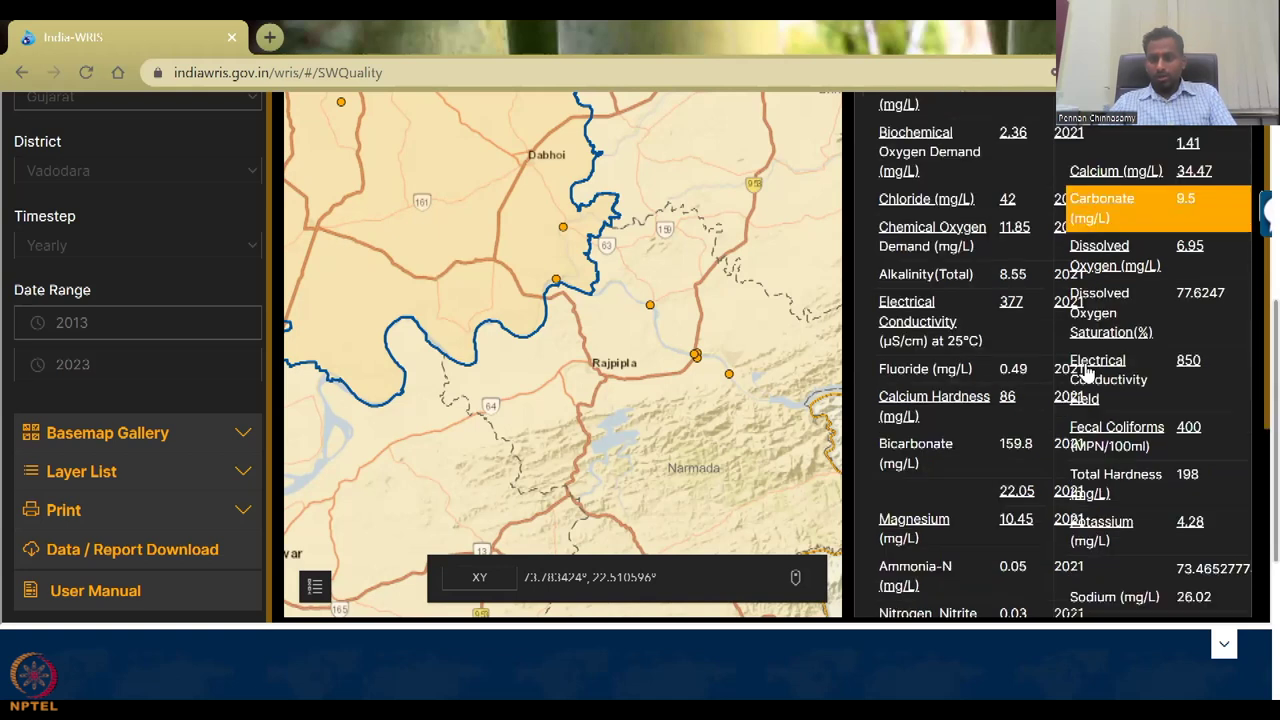
Step: Plot the Fecal Coliforms (MPN/100ml) values for Chanwada and show the chart's export options
left_click(1170, 446)
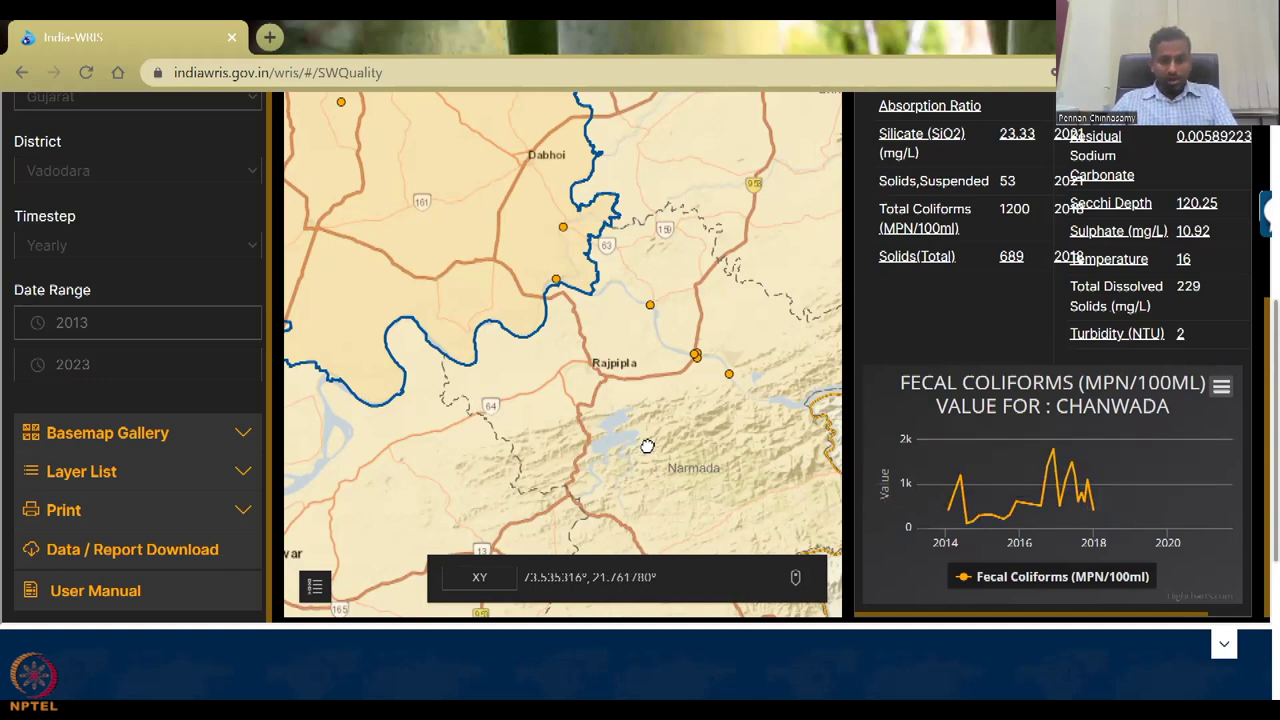
scroll(624, 451, "up", 1)
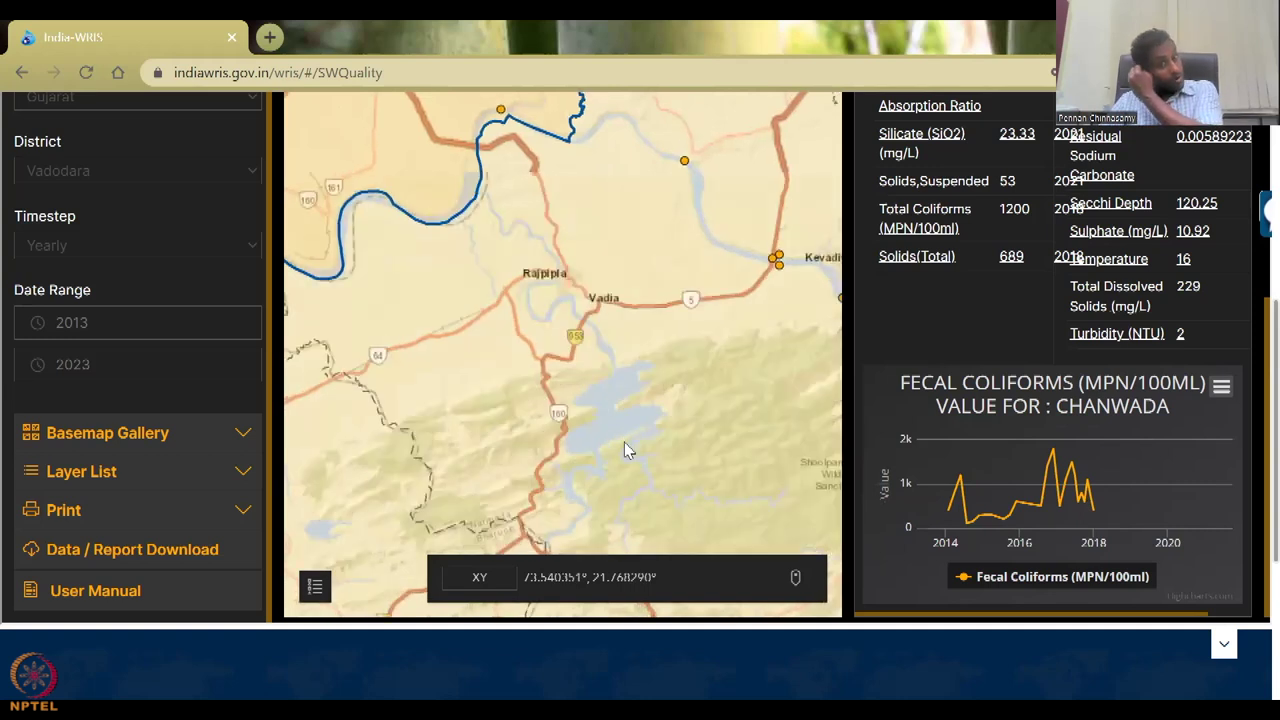
scroll(623, 442, "down", 1)
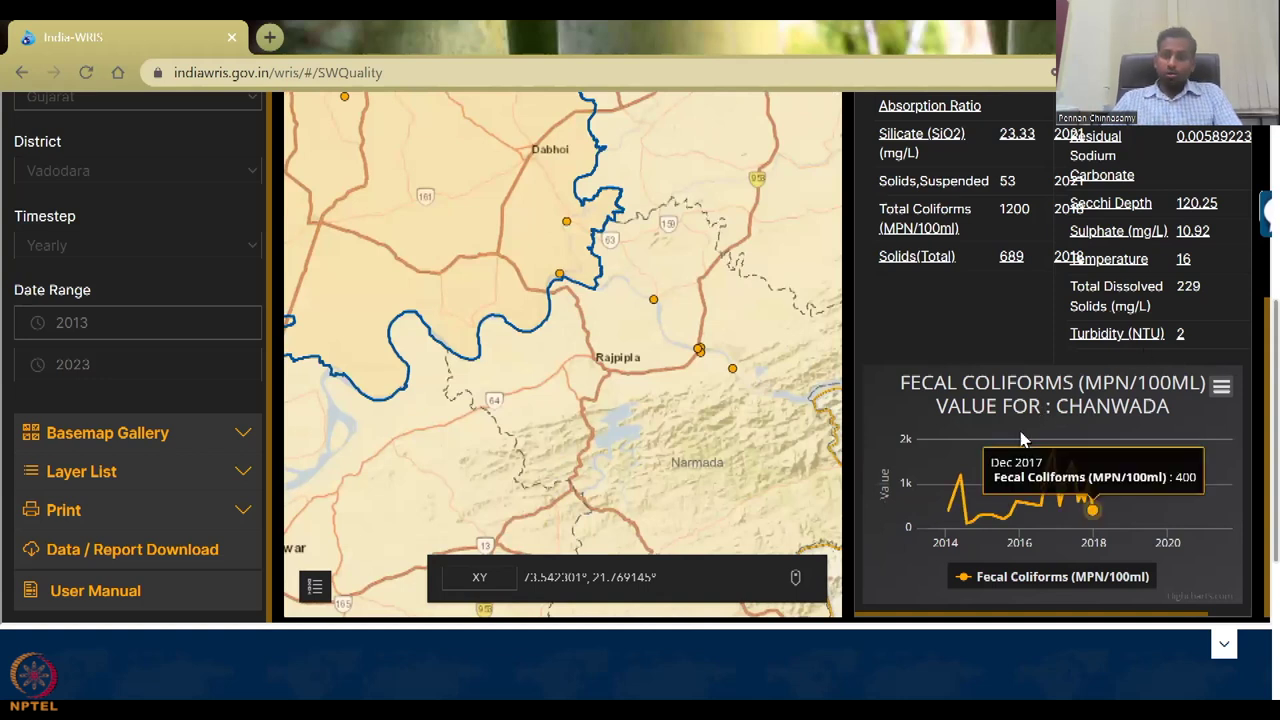
left_click(1220, 388)
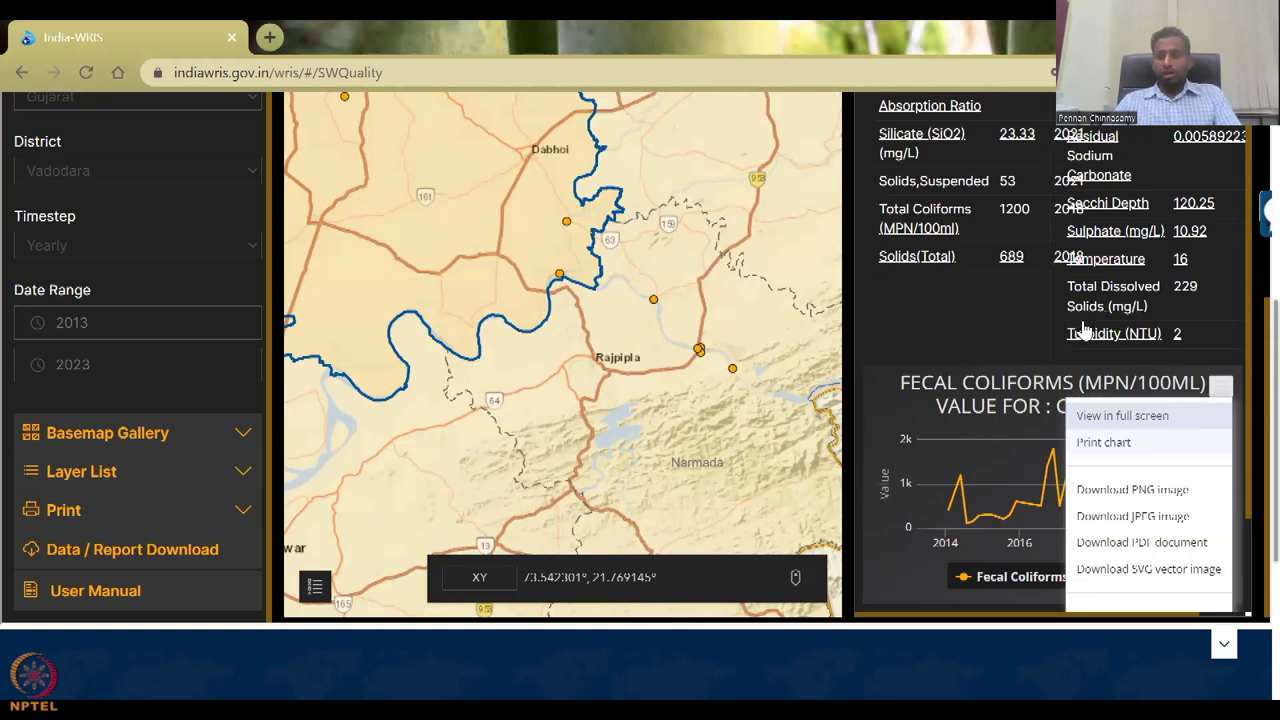
Step: Review the download option of Chanwada's parameter list and the Vadodara station list above it
scroll(1214, 323, "up", 6)
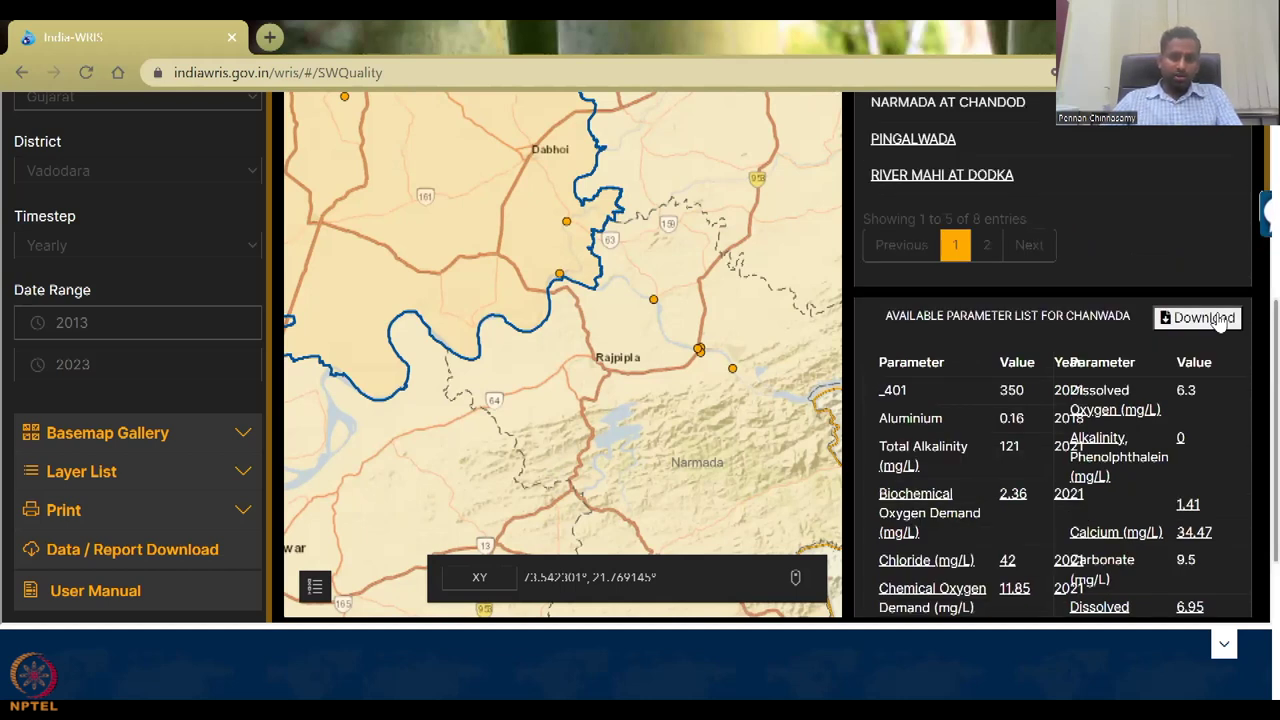
scroll(1140, 340, "up", 1)
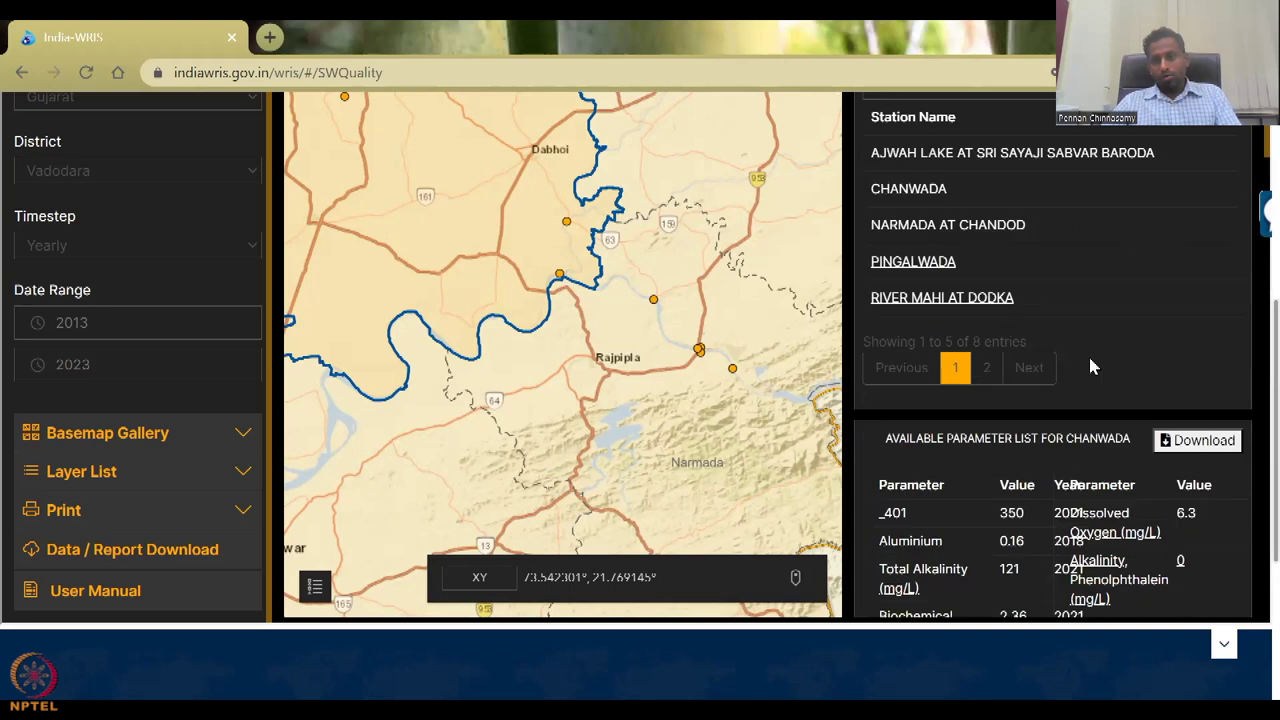
scroll(1050, 462, "up", 2)
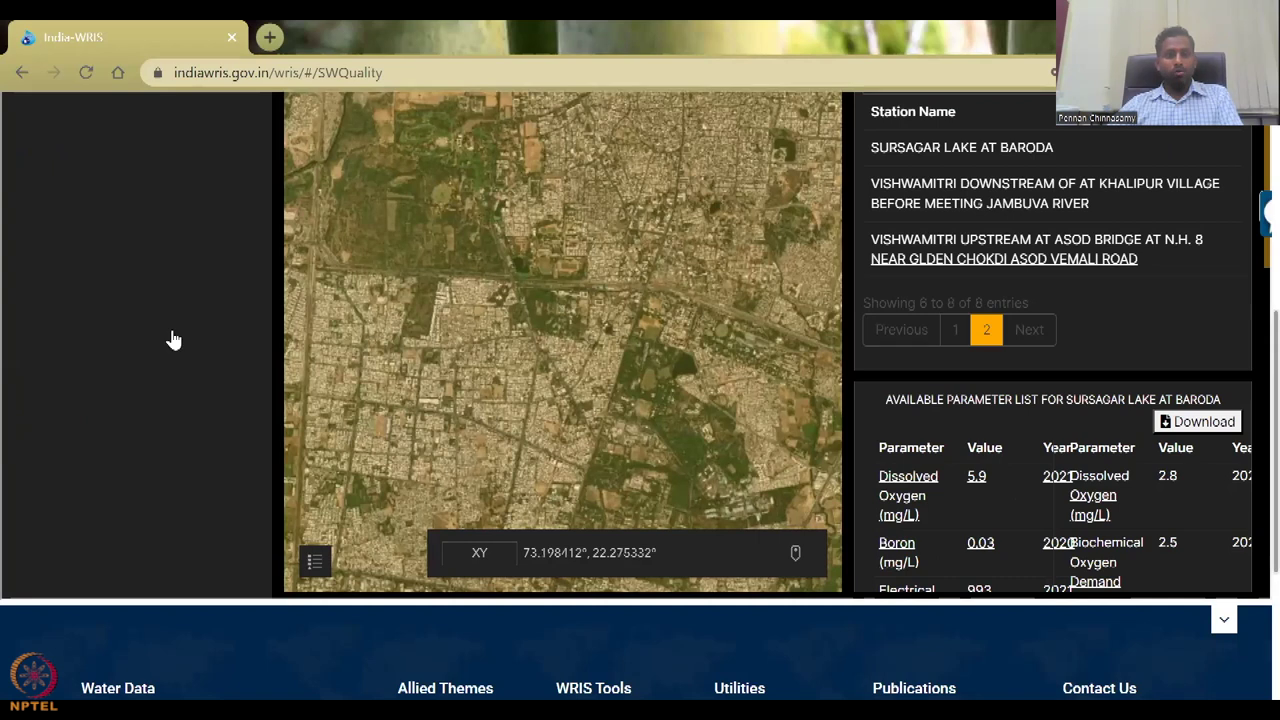
Step: Compare the Streets and Imagery basemaps around Sursagar Lake, leaving Imagery active, and dismiss the station's details
scroll(190, 320, "up", 4)
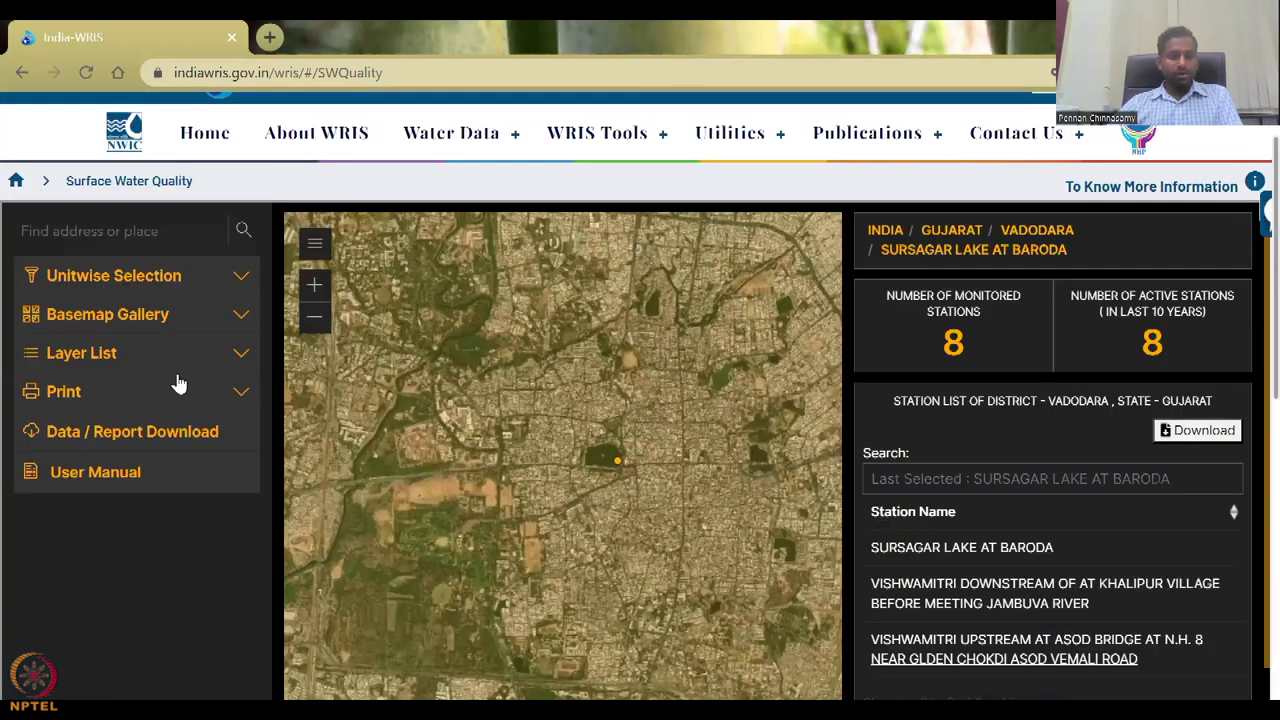
left_click(192, 316)
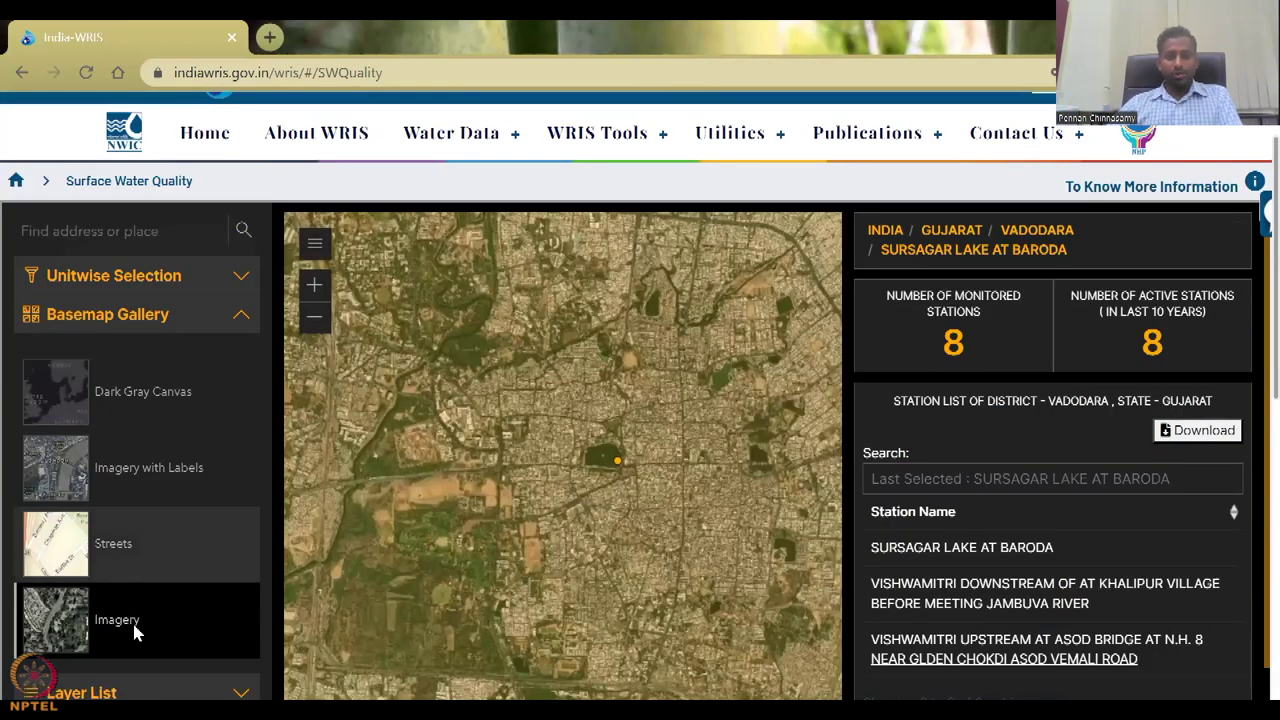
left_click(158, 552)
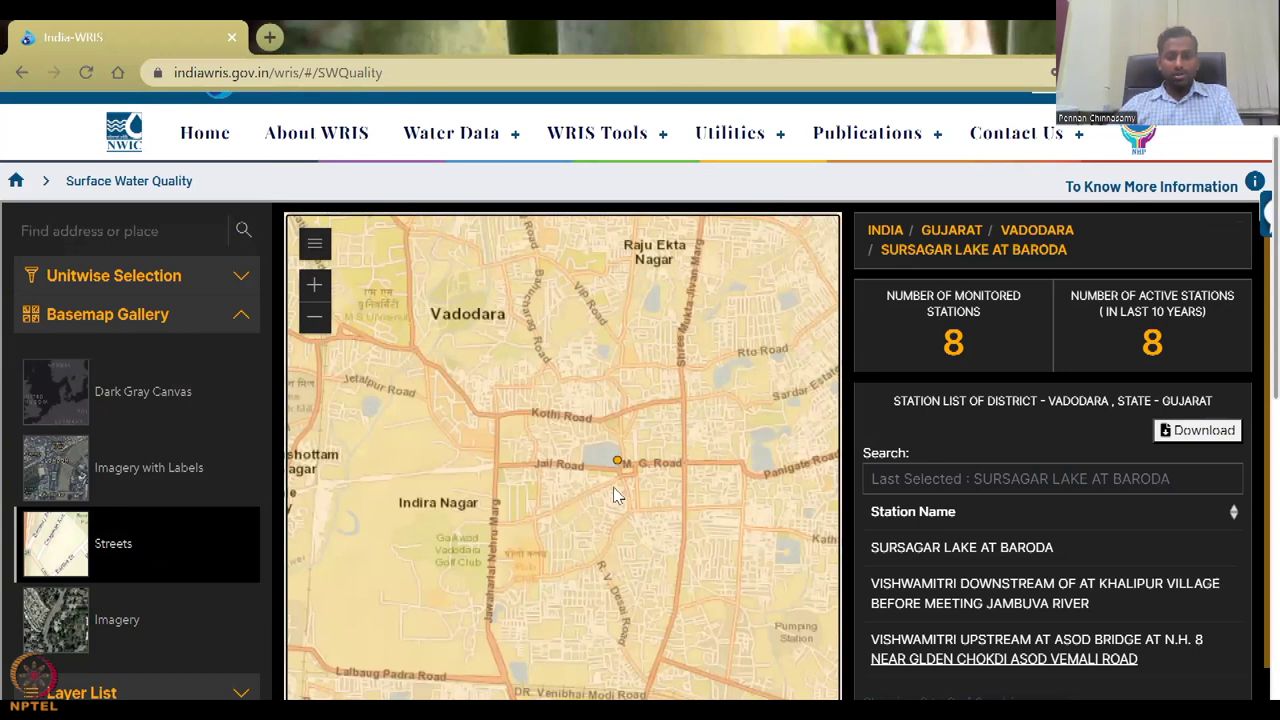
scroll(597, 424, "up", 1)
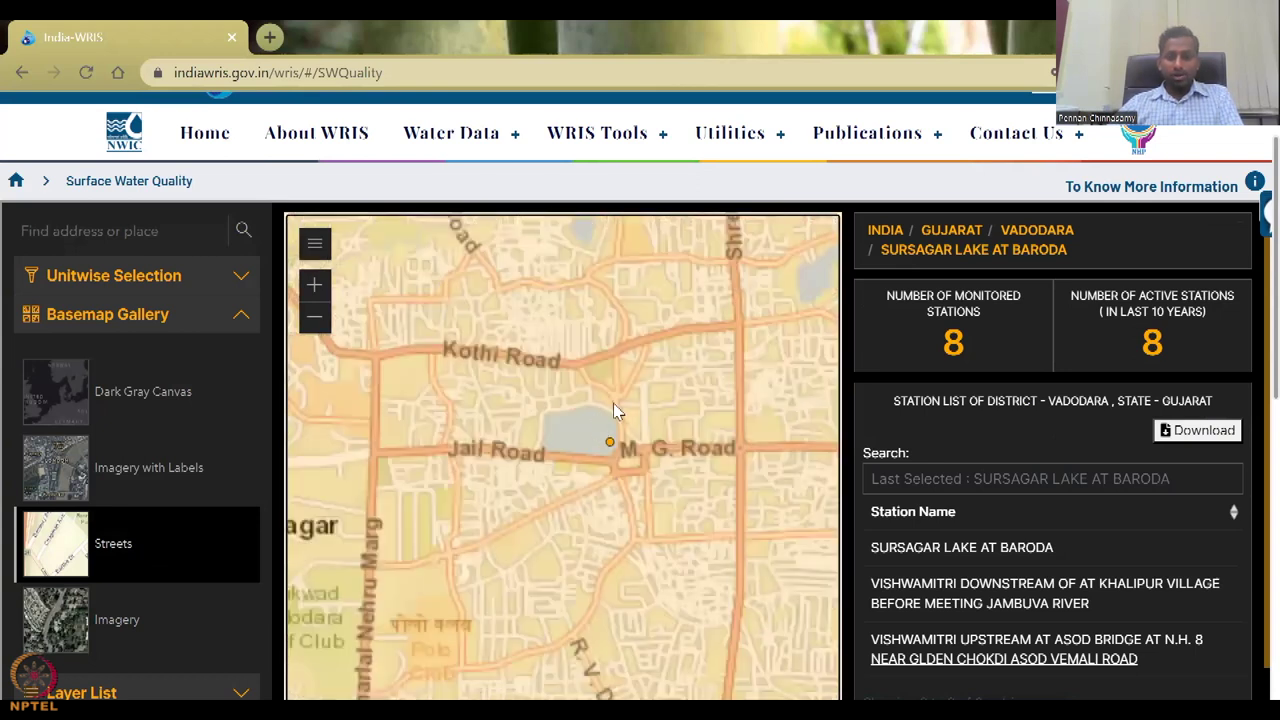
left_click(166, 606)
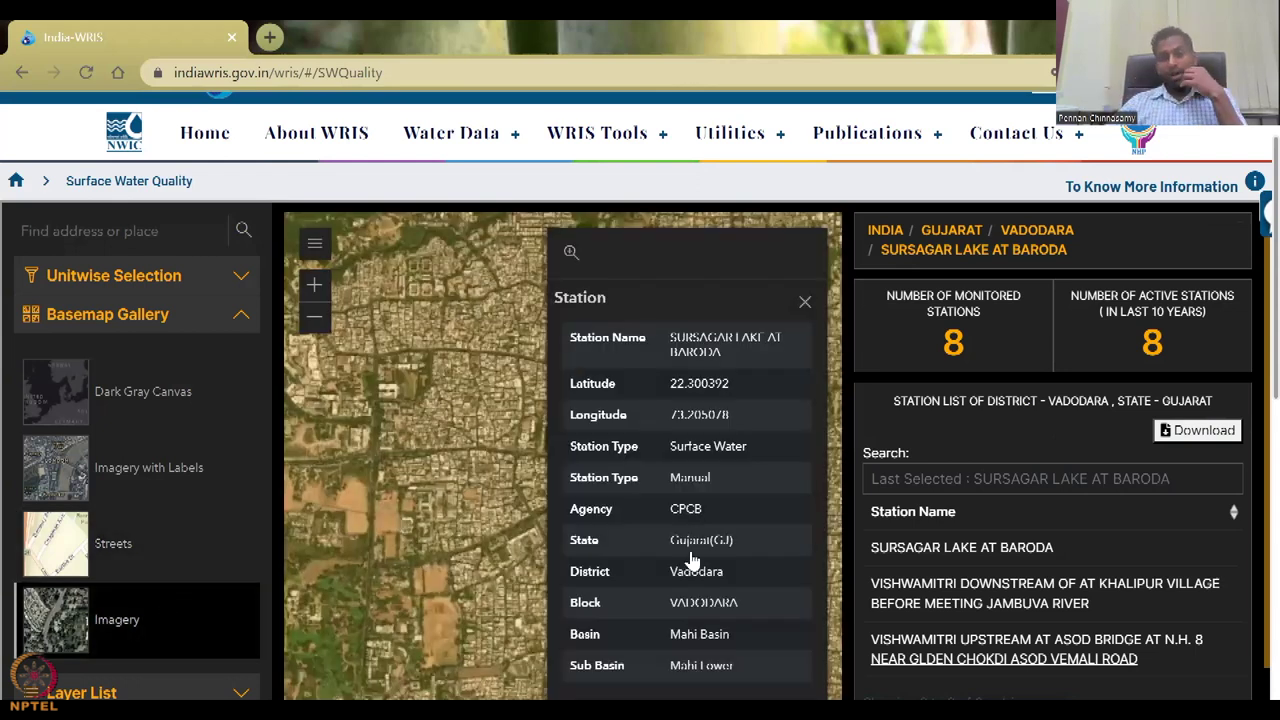
left_click(820, 323)
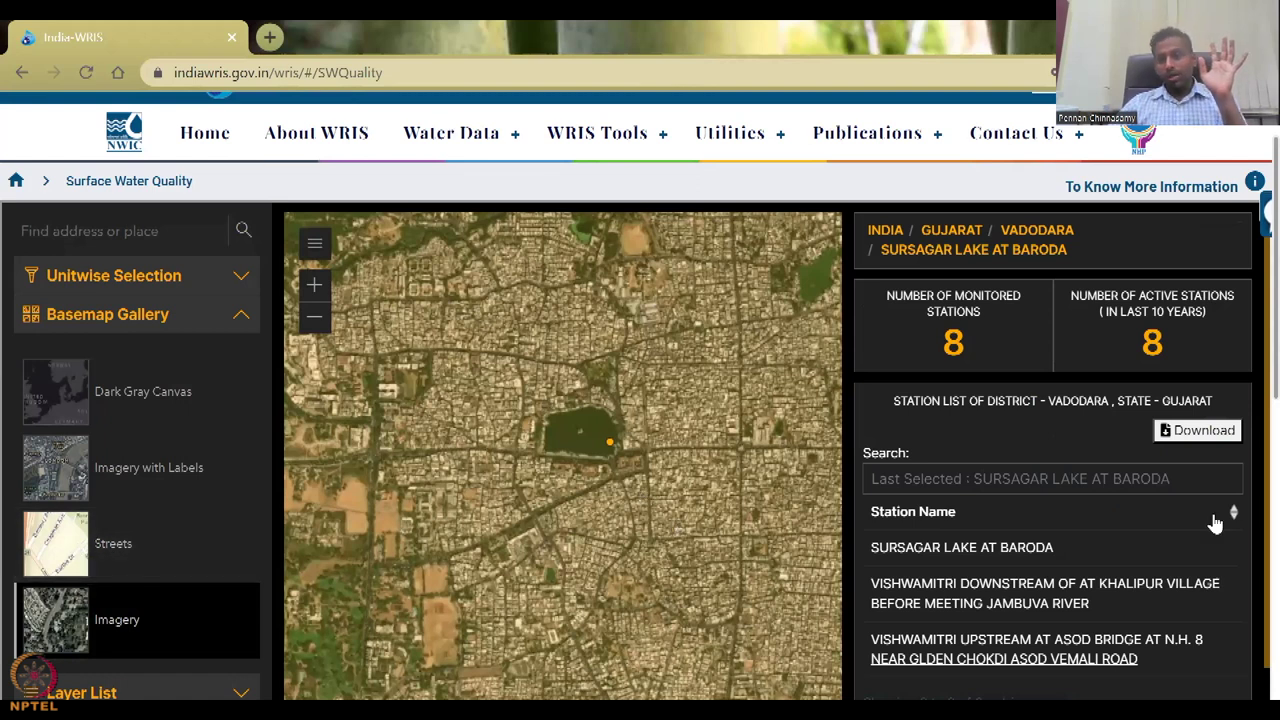
Step: Plot the Fluoride (mg/L) values for Sursagar Lake at Baroda and examine the chart's readings
scroll(1214, 523, "down", 5)
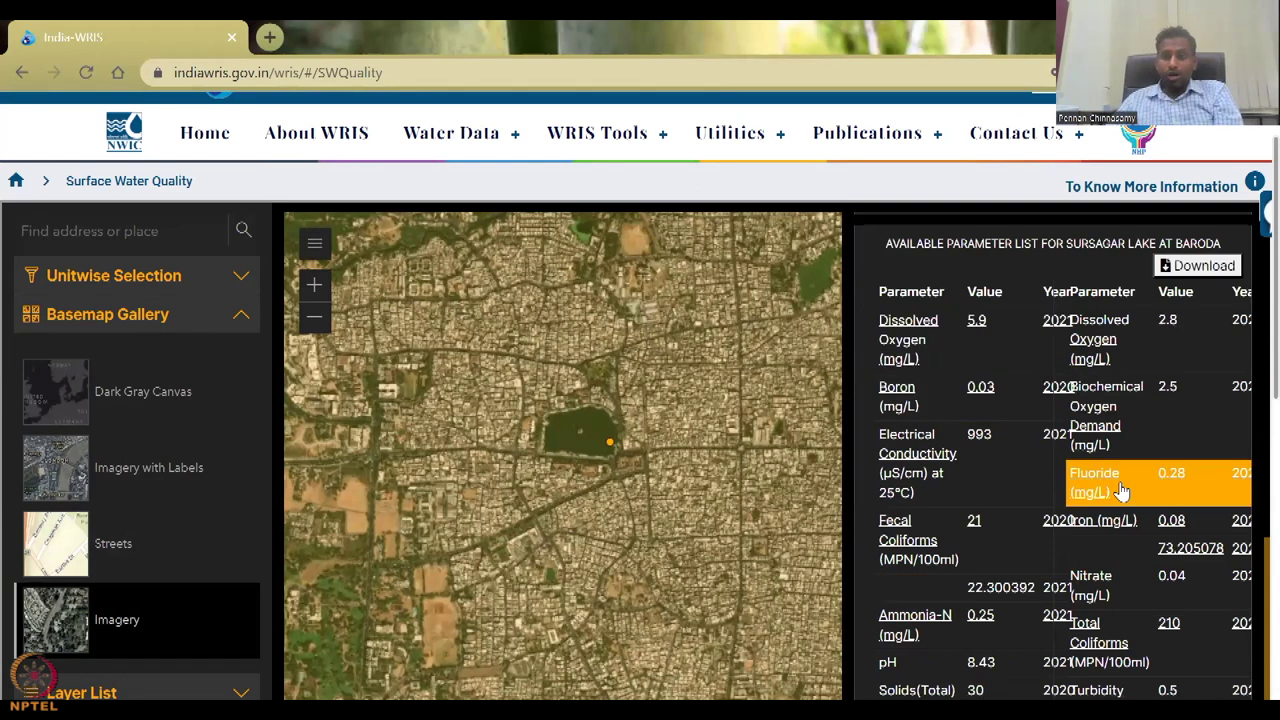
scroll(1105, 538, "up", 1)
scroll(1104, 555, "down", 3)
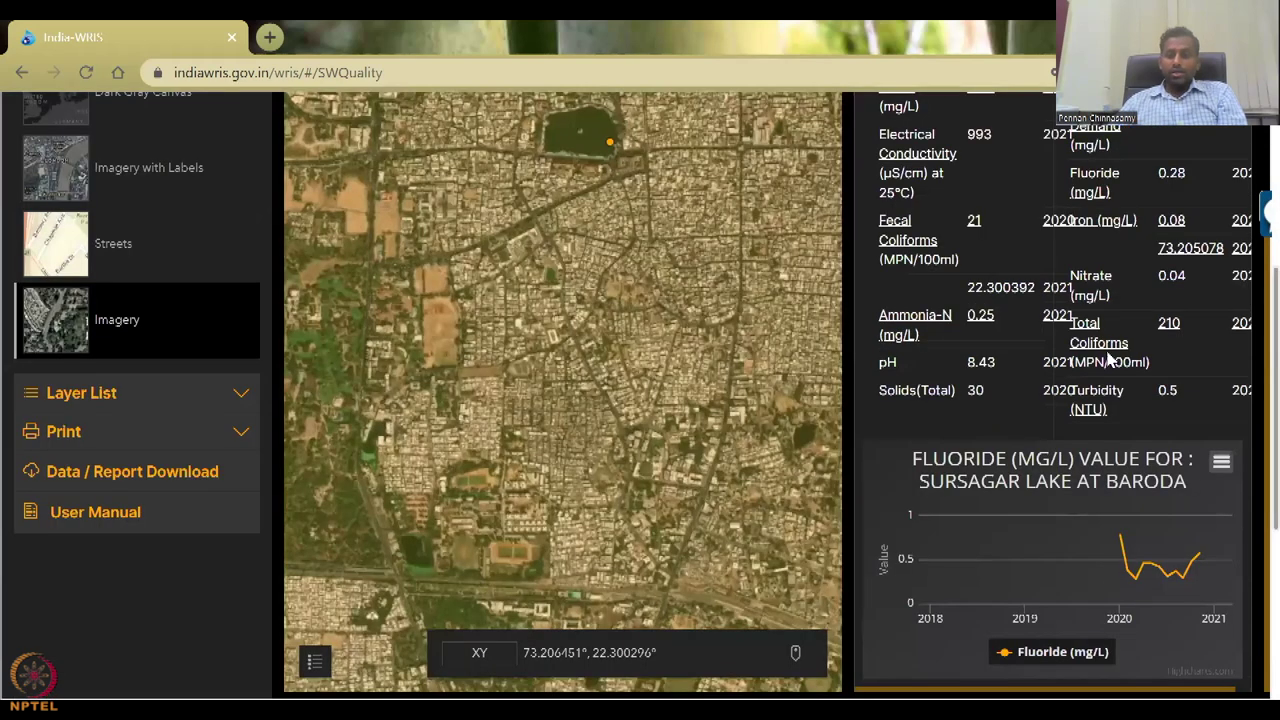
scroll(1126, 480, "down", 2)
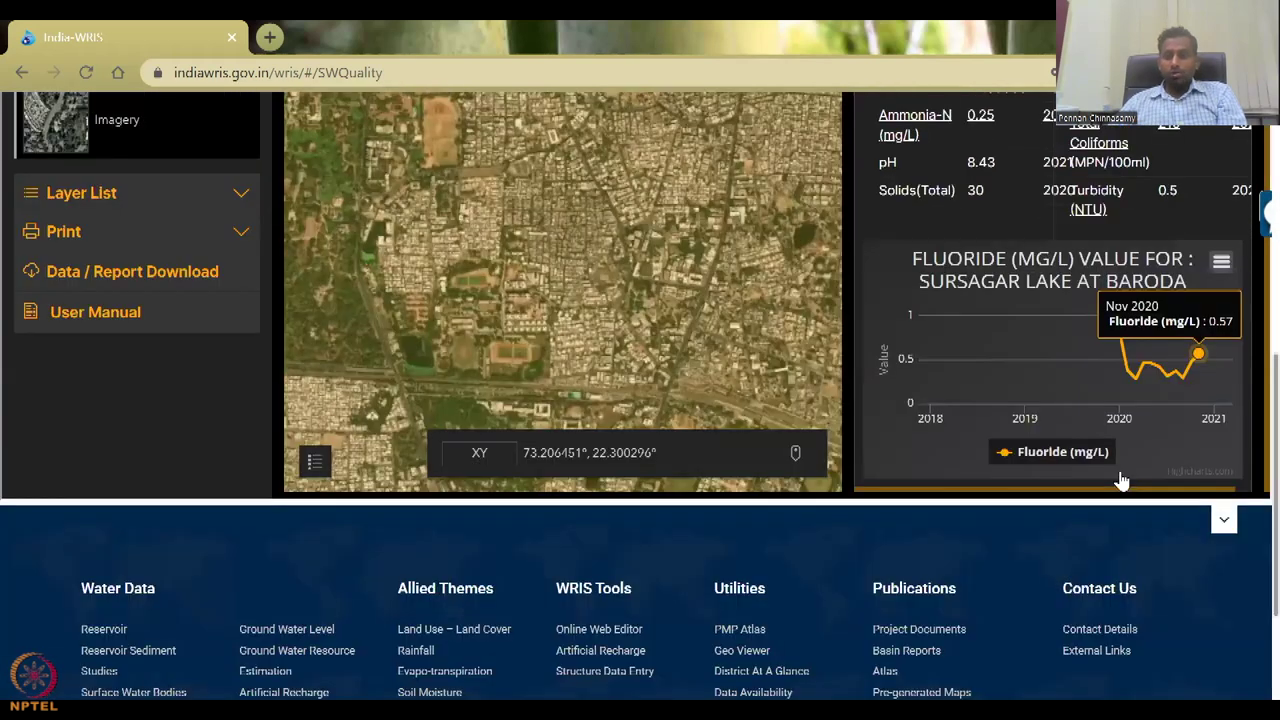
Step: Plot the Nitrate (mg/L) values for Sursagar Lake at Baroda and inspect the monthly readings on the chart
scroll(1185, 413, "up", 4)
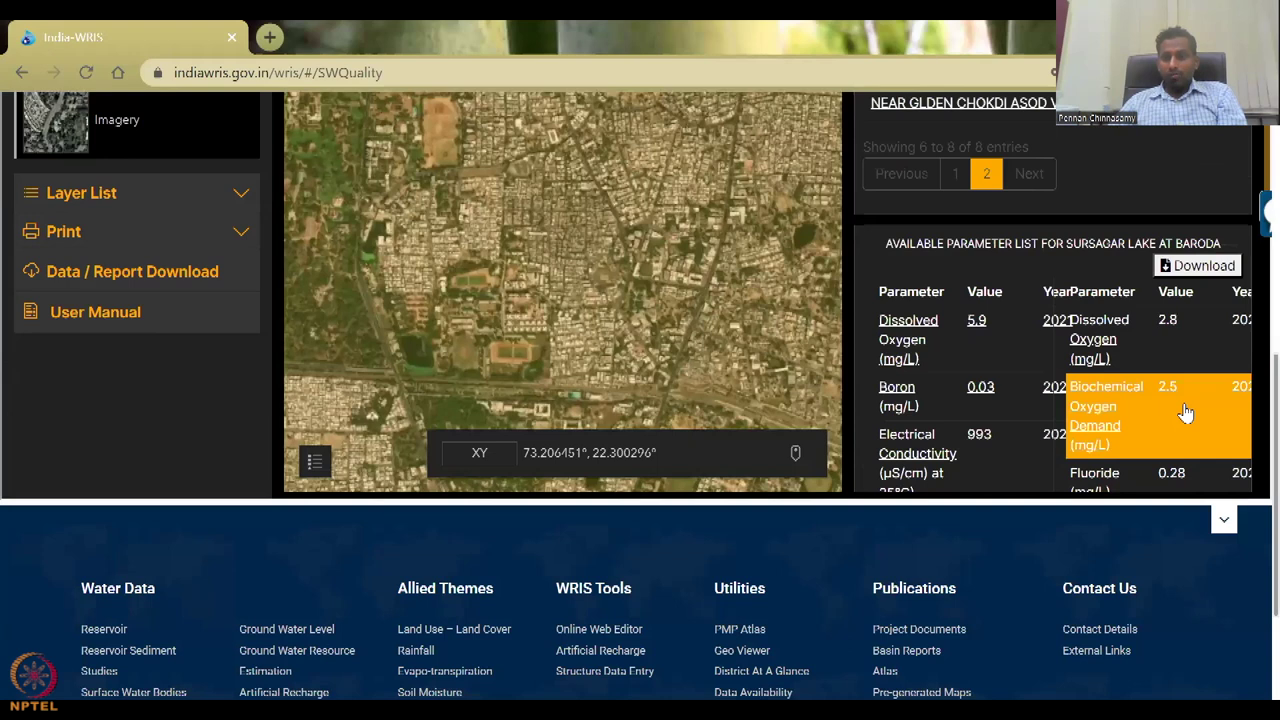
scroll(1150, 300, "down", 2)
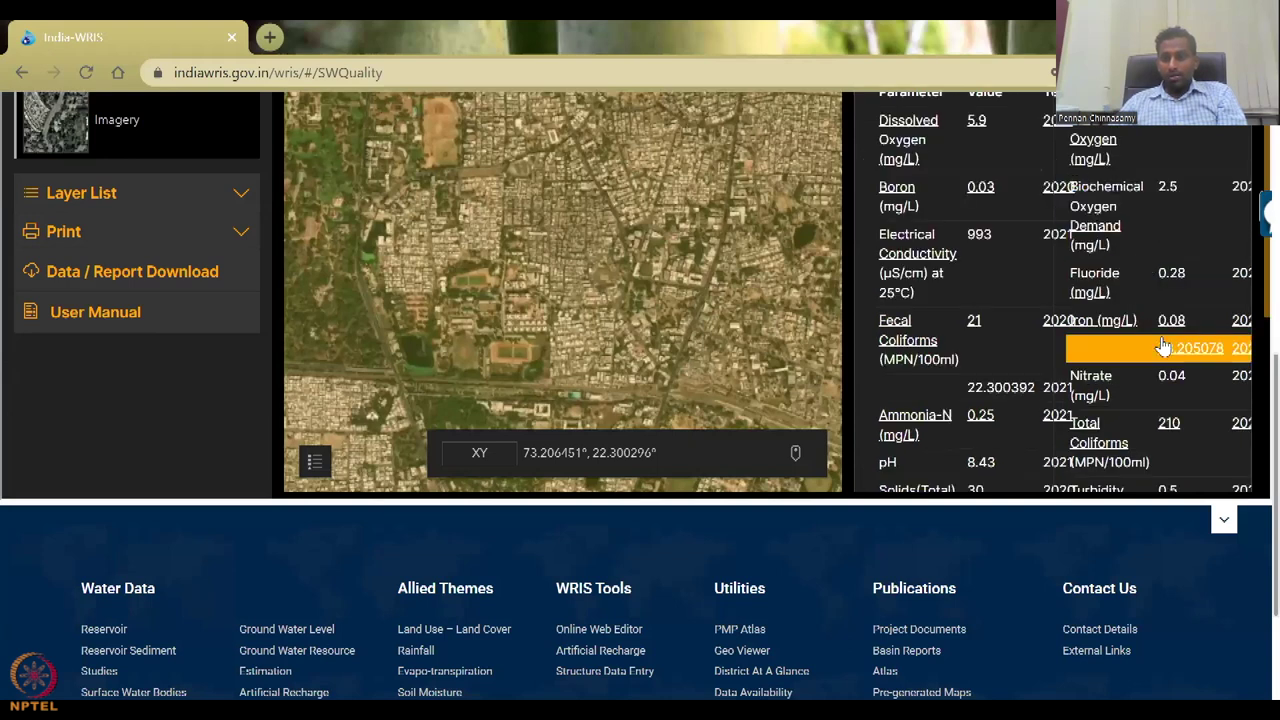
scroll(1163, 320, "down", 1)
left_click(1163, 298)
scroll(1071, 349, "down", 2)
mouse_move(1133, 342)
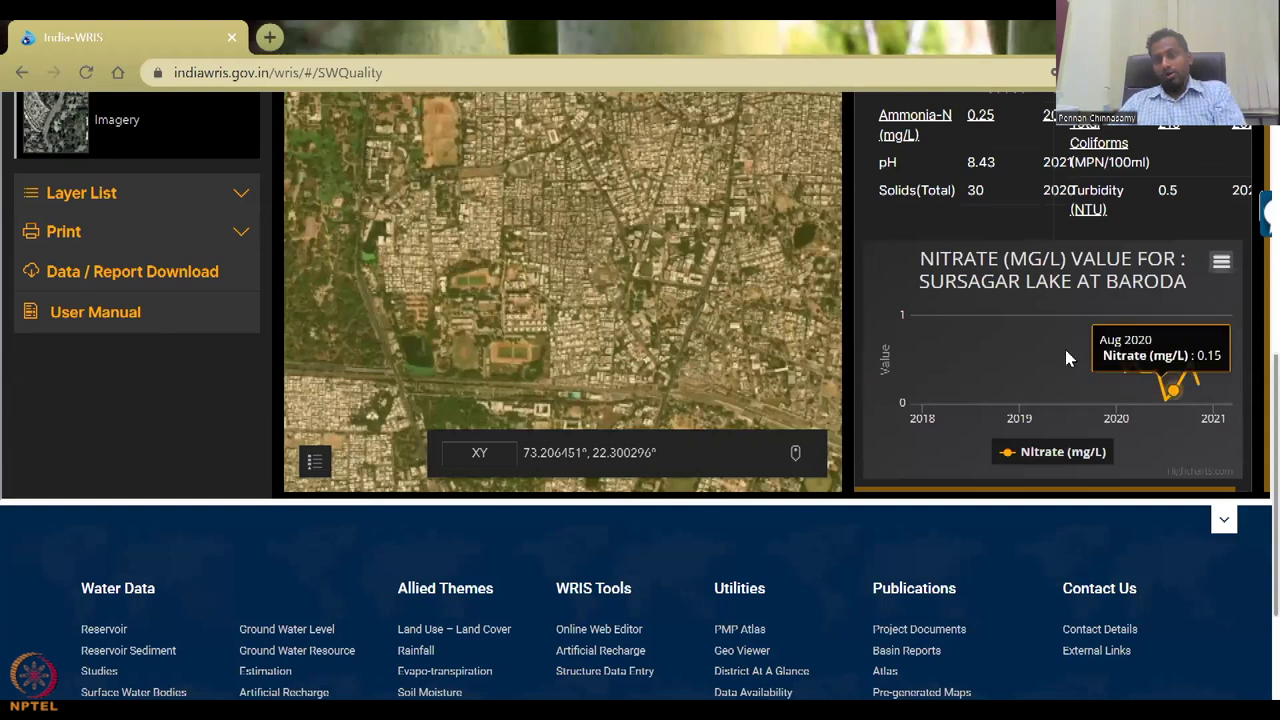
Step: Plot the Total Coliforms (MPN/100ml) values for Sursagar Lake at Baroda and show the chart's export options
scroll(1133, 347, "up", 3)
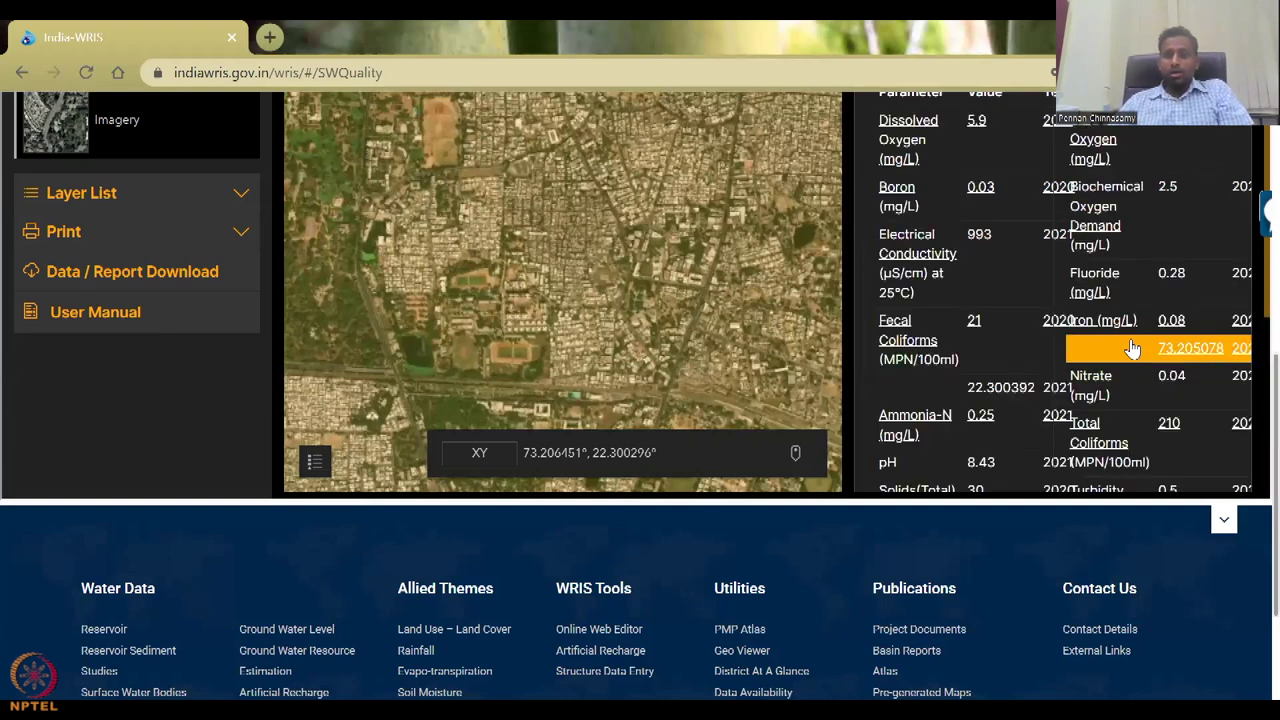
left_click(1133, 429)
scroll(1100, 440, "down", 3)
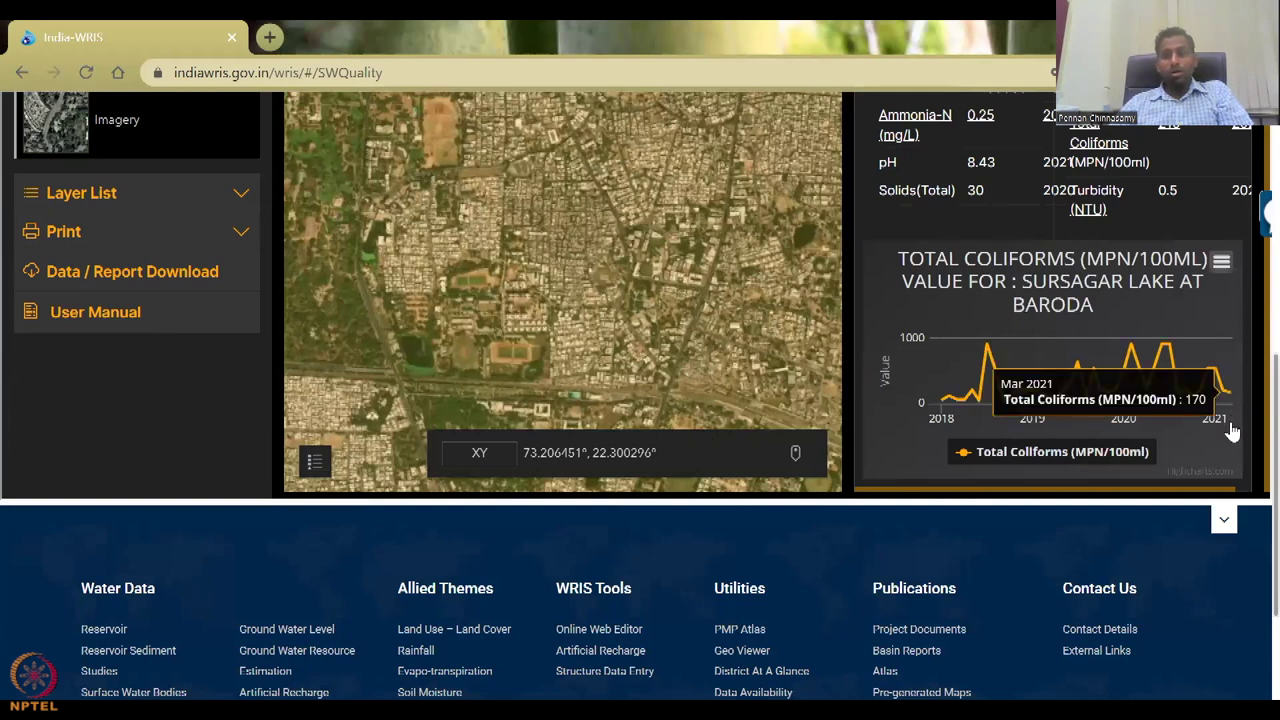
scroll(1190, 418, "up", 3)
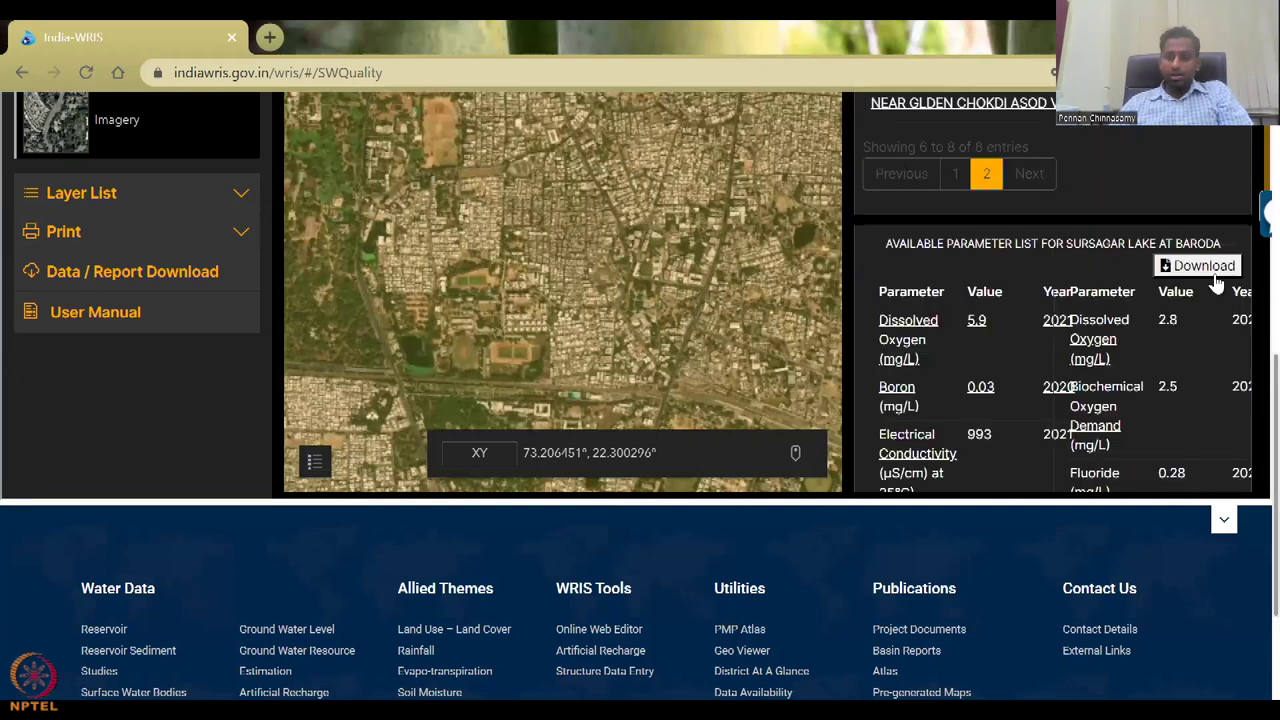
scroll(1215, 400, "down", 2)
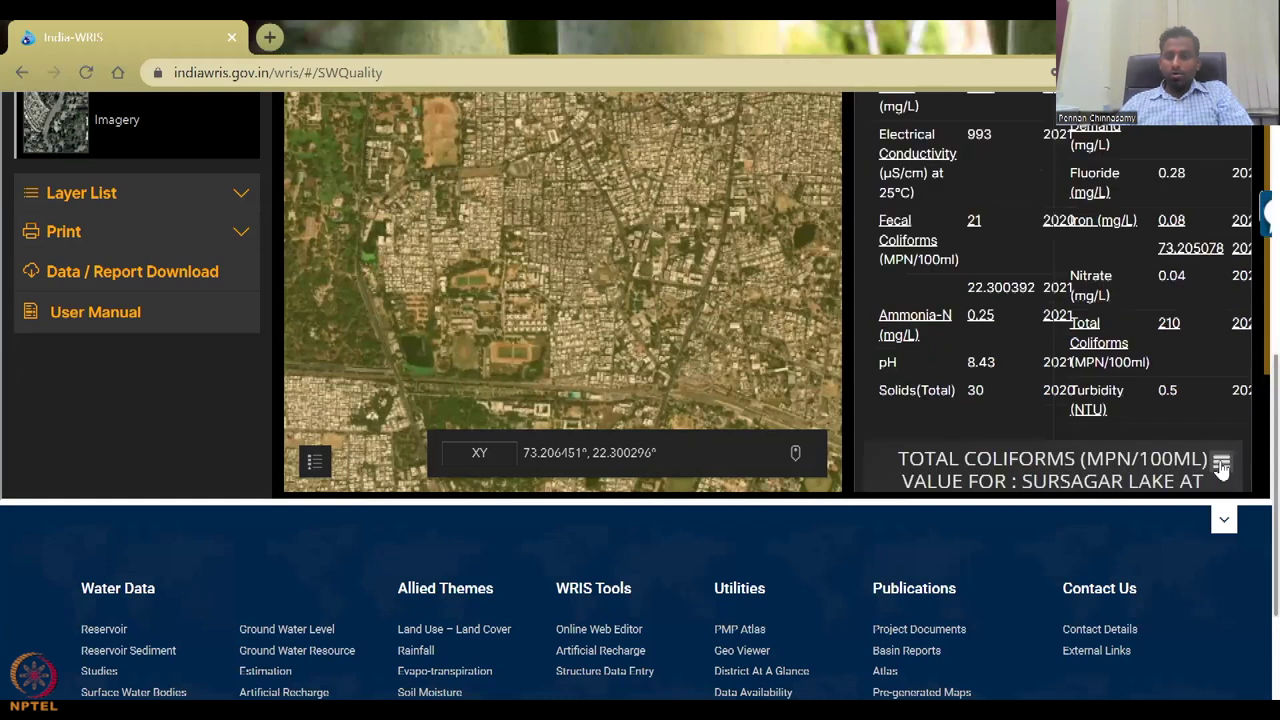
scroll(1222, 466, "down", 2)
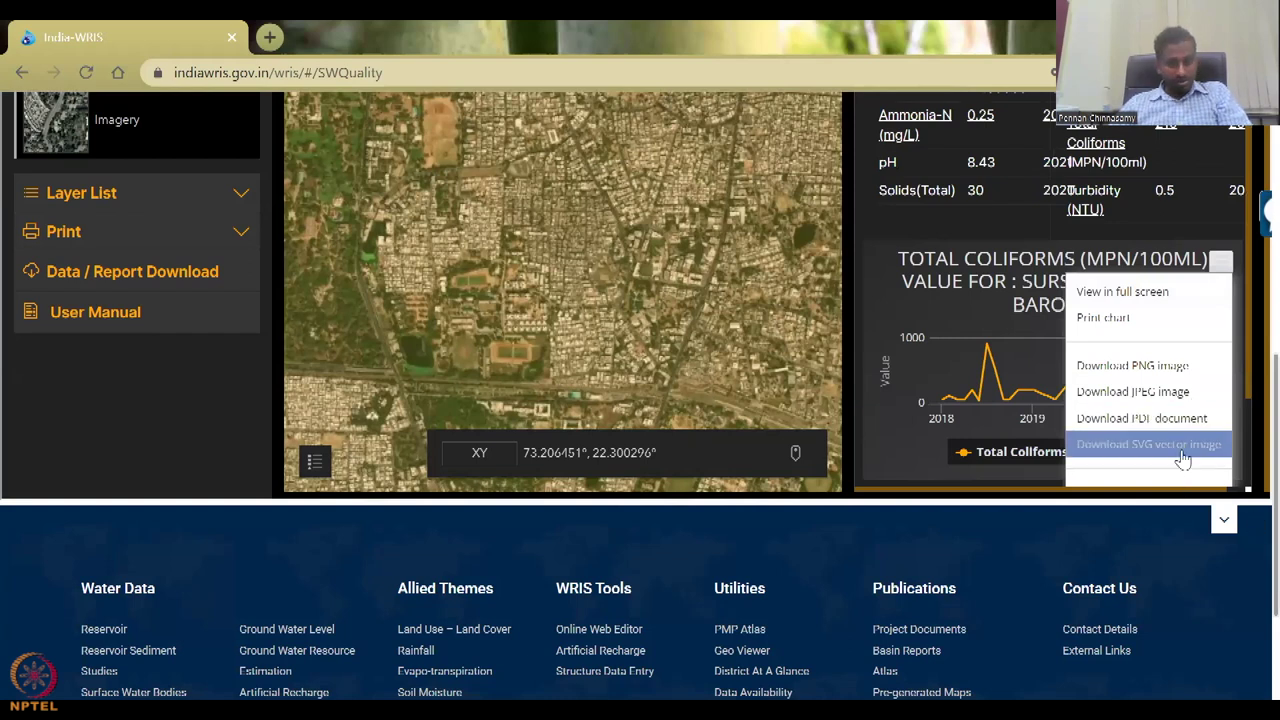
Step: Plot the Fecal Coliforms (MPN/100ml) values for Sursagar Lake at Baroda, followed by its pH values
scroll(955, 330, "up", 3)
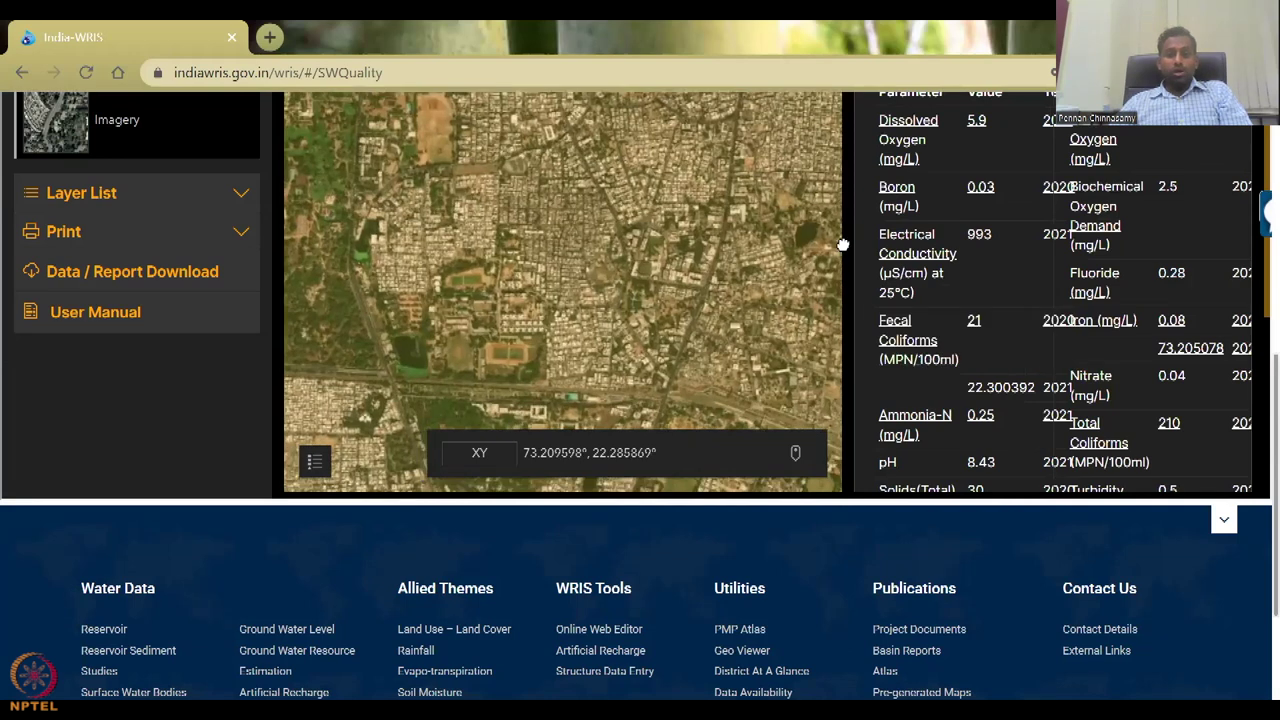
scroll(690, 320, "up", 1)
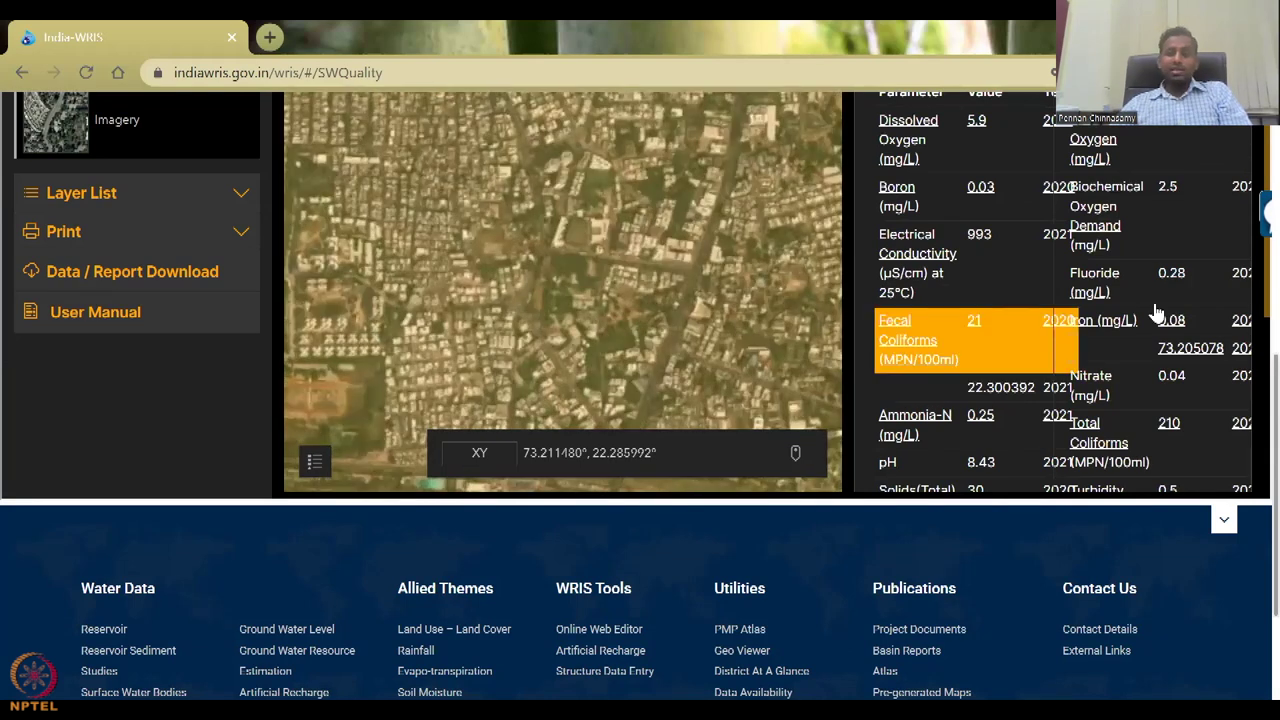
left_click(961, 341)
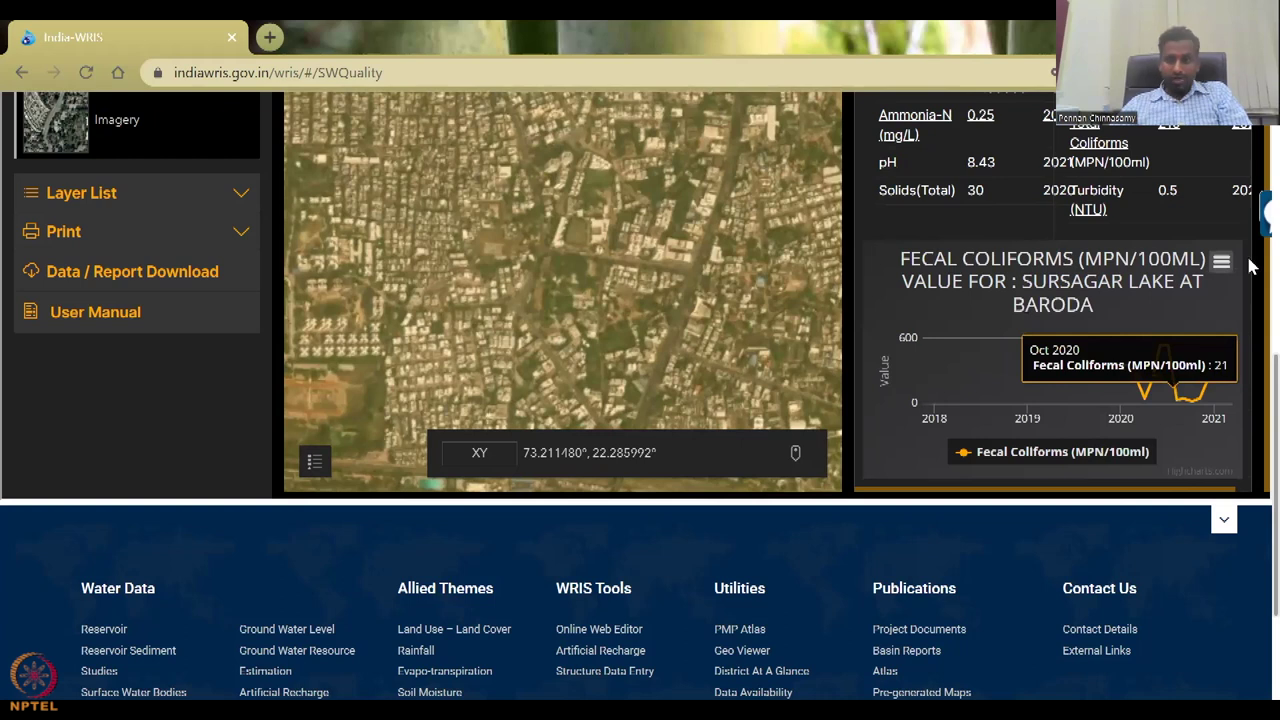
left_click(922, 166)
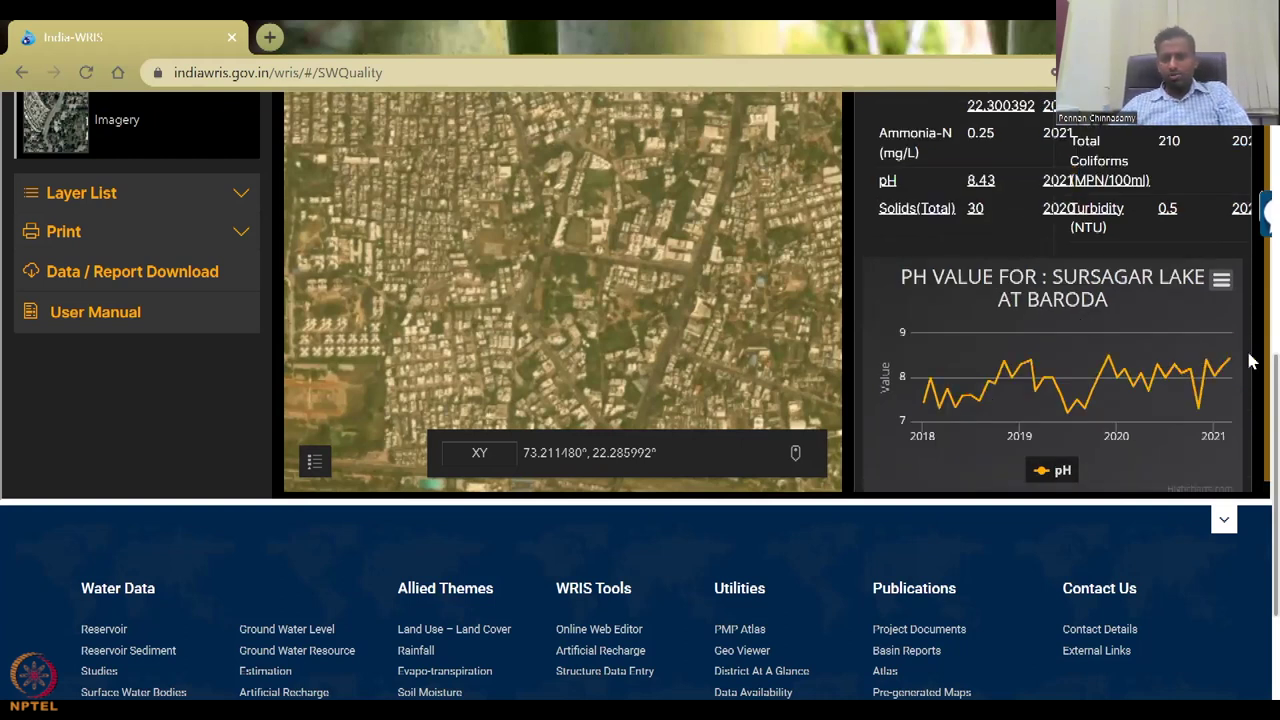
left_click(1246, 232)
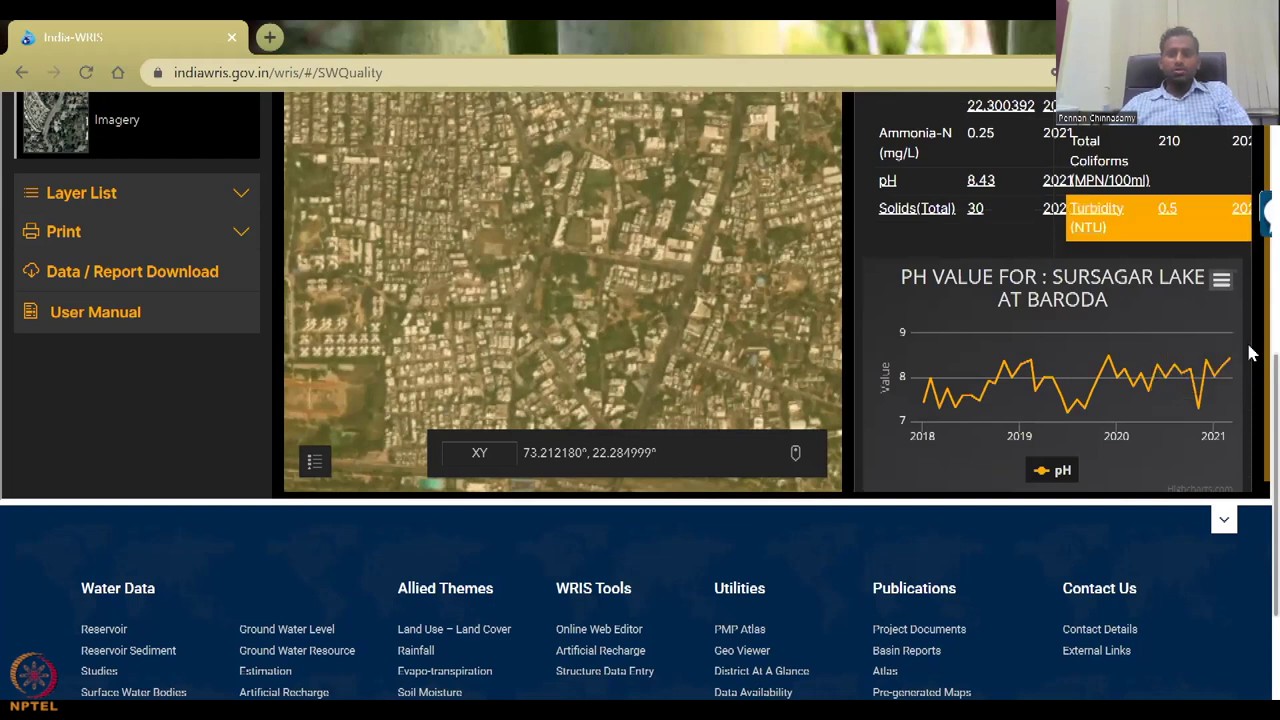
Step: Review the Nitrate (mg/L) chart for Sursagar Lake at Baroda again, followed by its Fluoride (mg/L) chart
scroll(1250, 260, "up", 1)
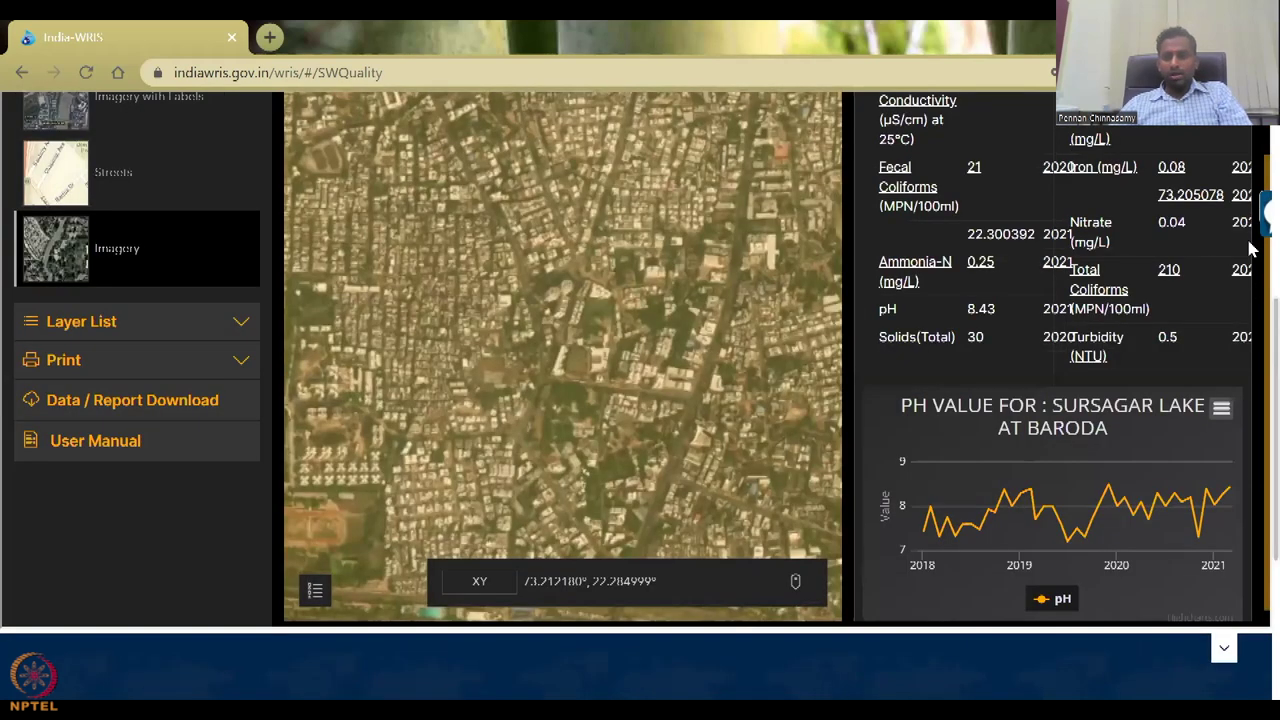
scroll(1136, 371, "up", 1)
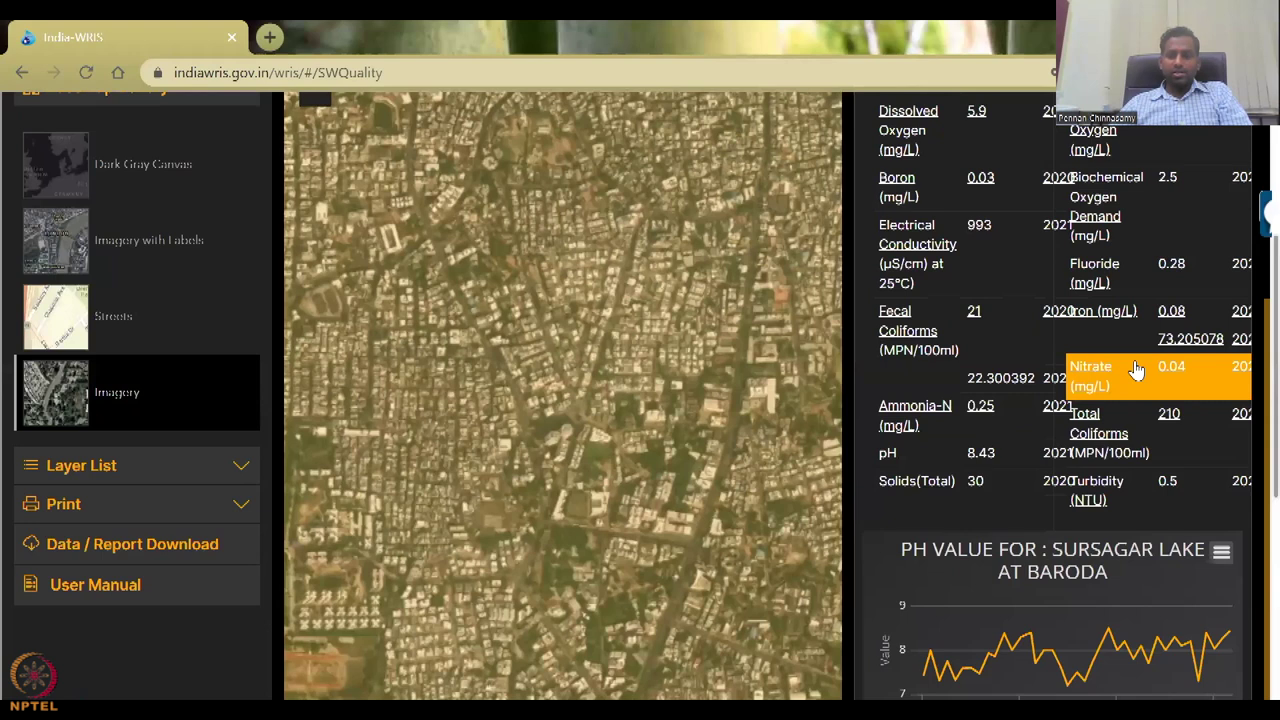
left_click(1136, 371)
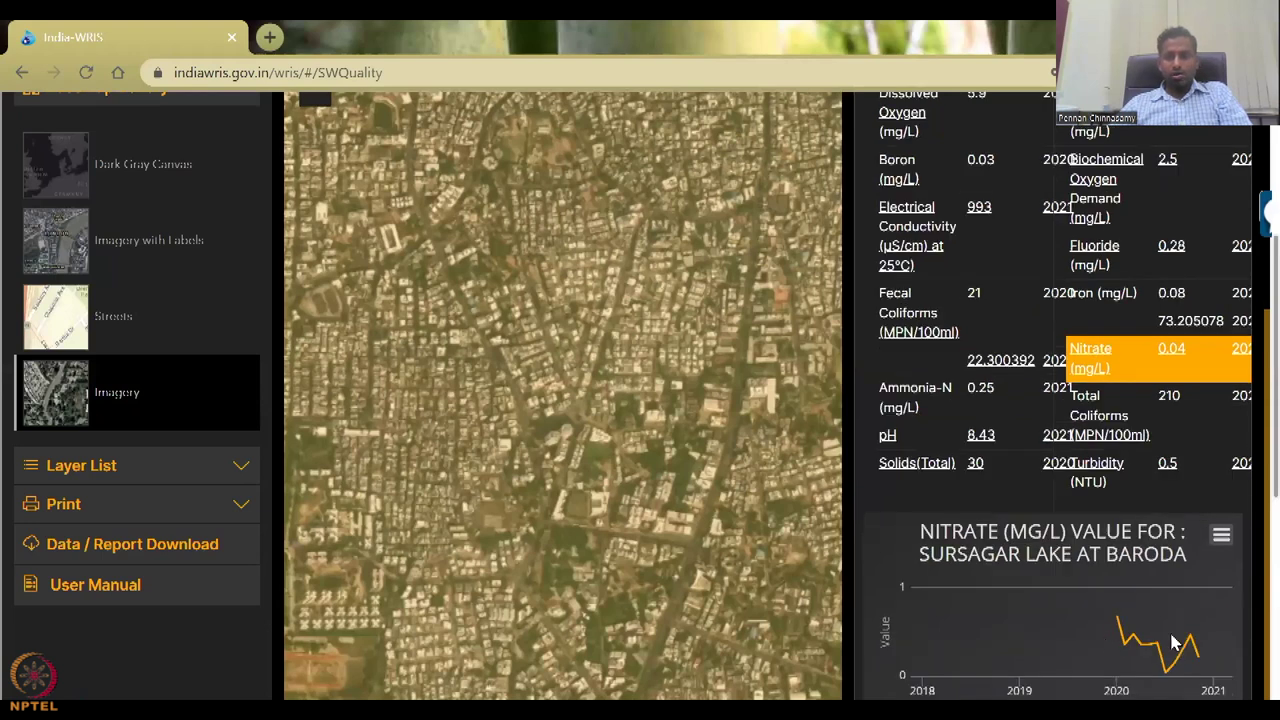
left_click(1100, 245)
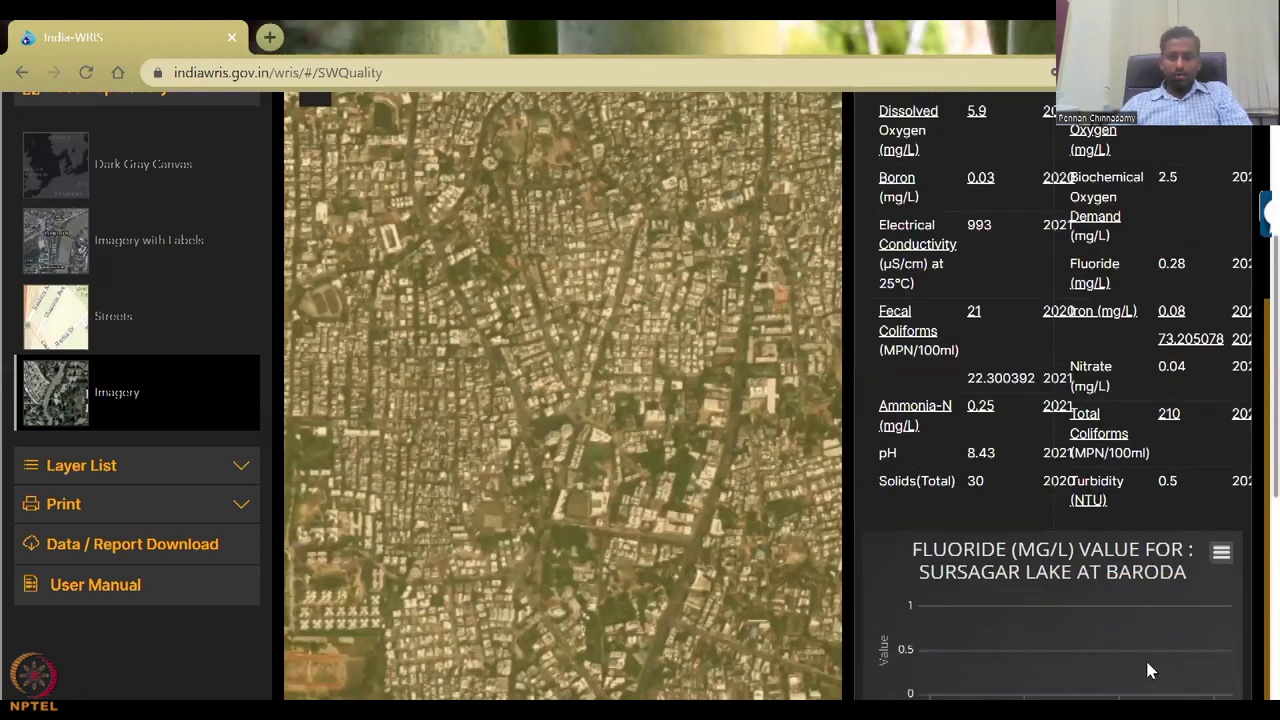
mouse_move(1150, 657)
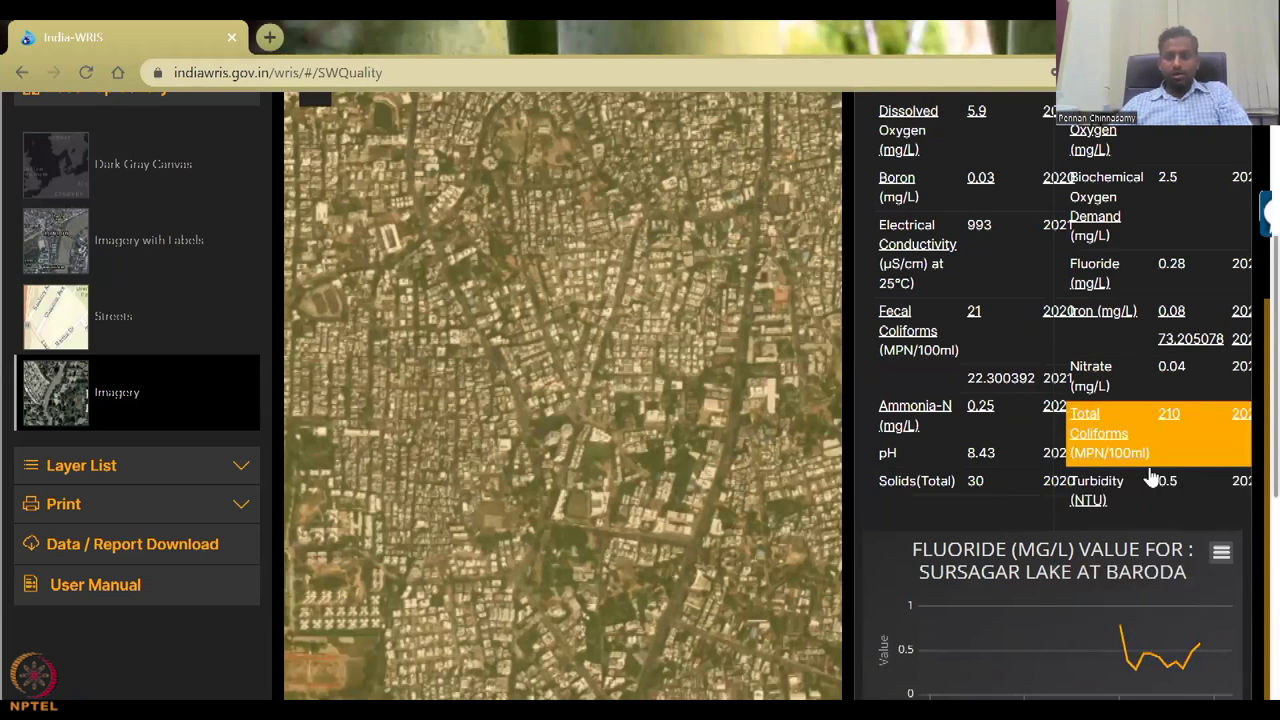
Step: Look through the lake station's parameter list and plot its Turbidity (NTU) values, inspecting the chart's readings
scroll(965, 258, "up", 1)
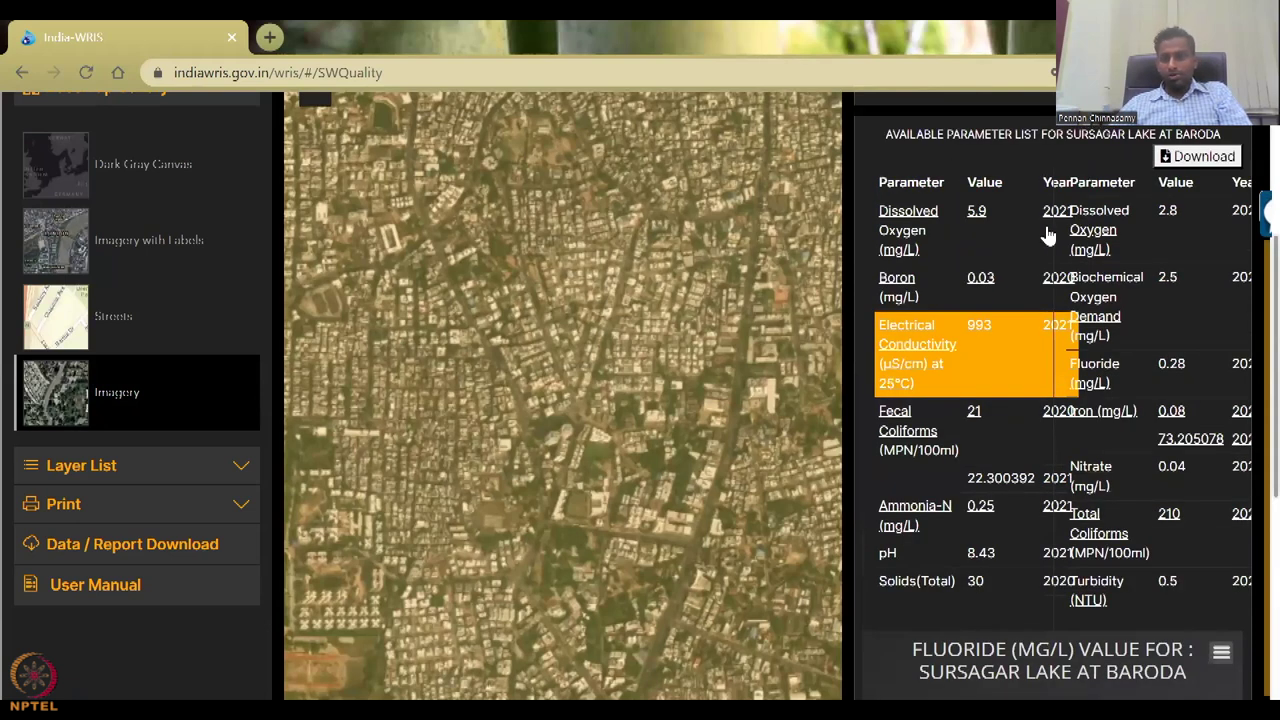
scroll(1088, 300, "up", 1)
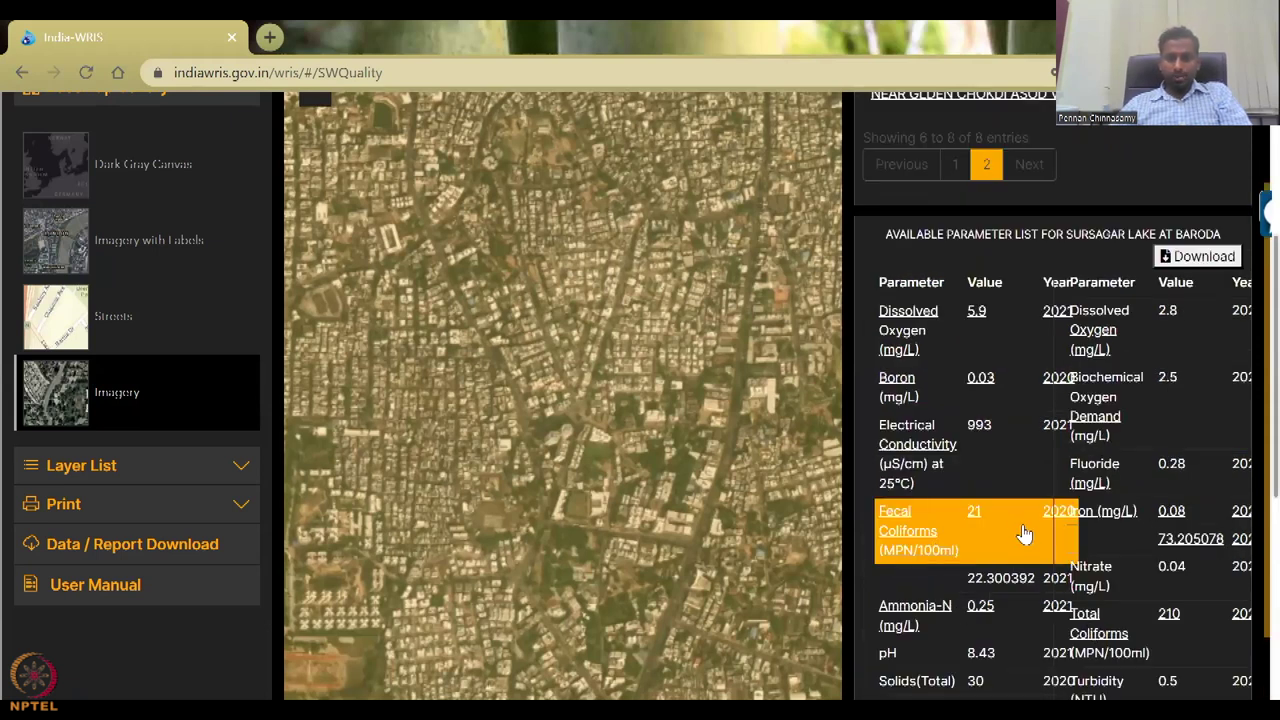
scroll(1022, 540, "down", 1)
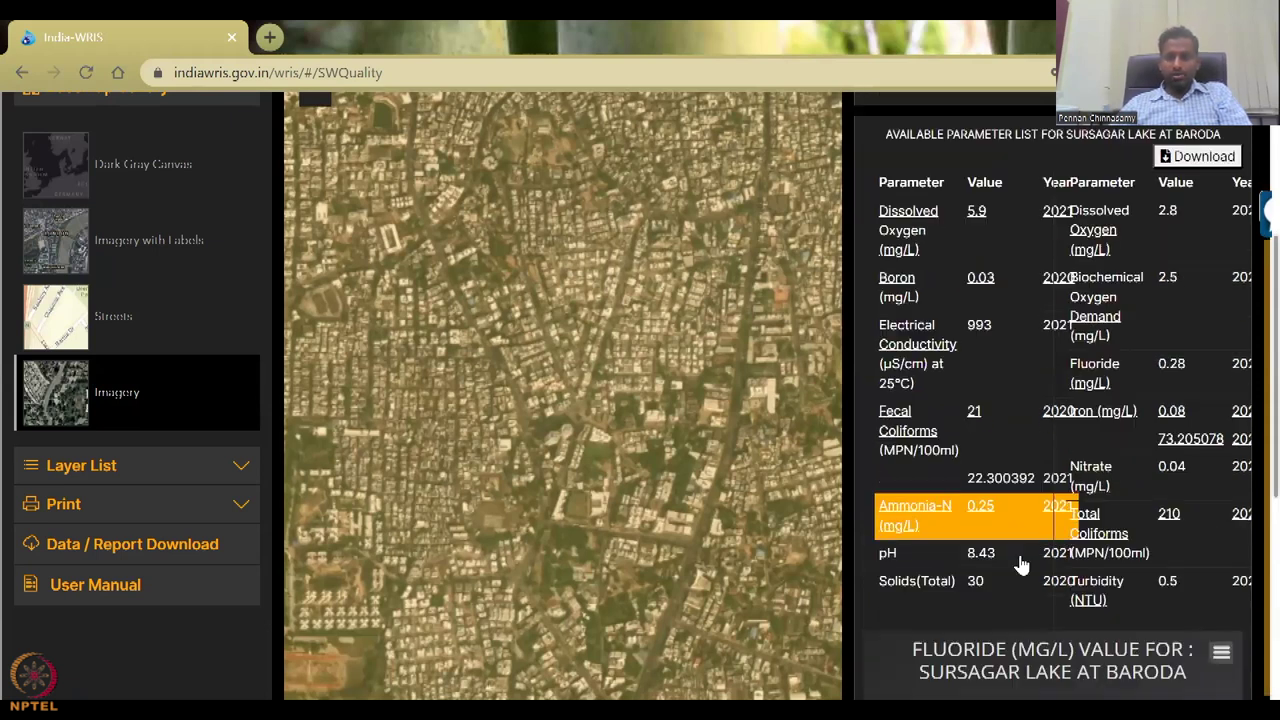
left_click(1160, 590)
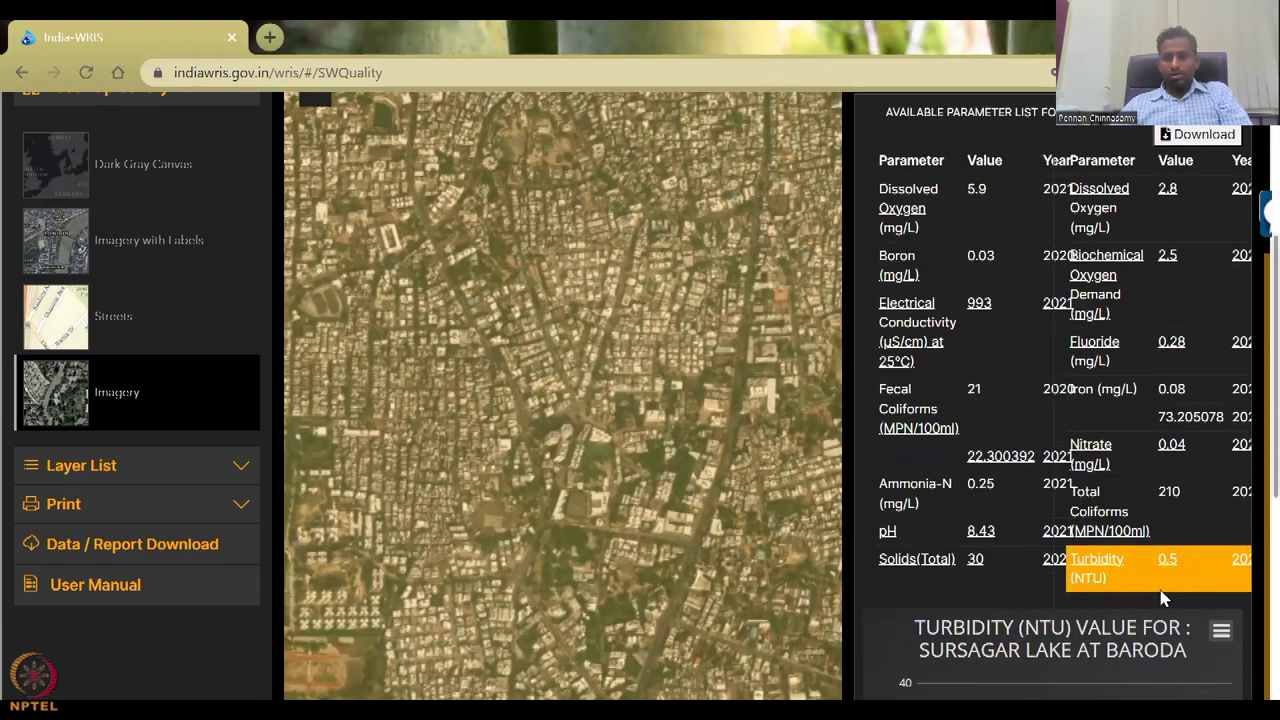
scroll(1170, 578, "down", 1)
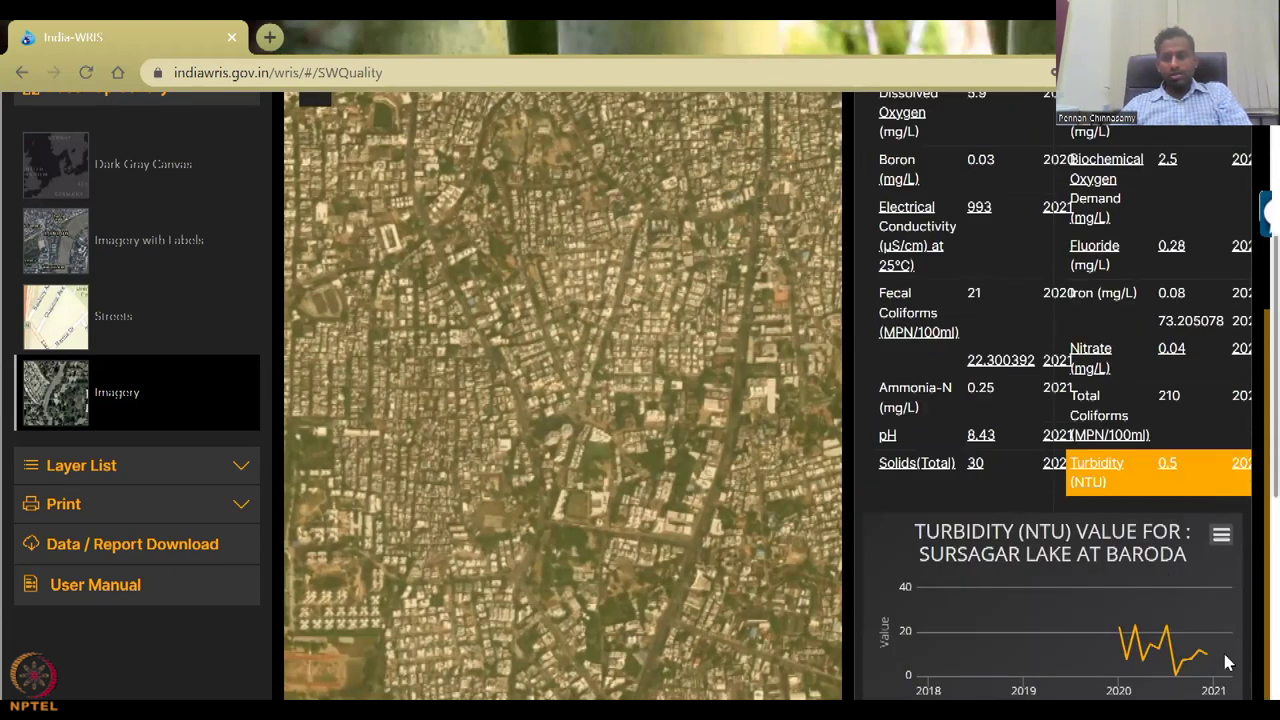
scroll(1200, 670, "down", 1)
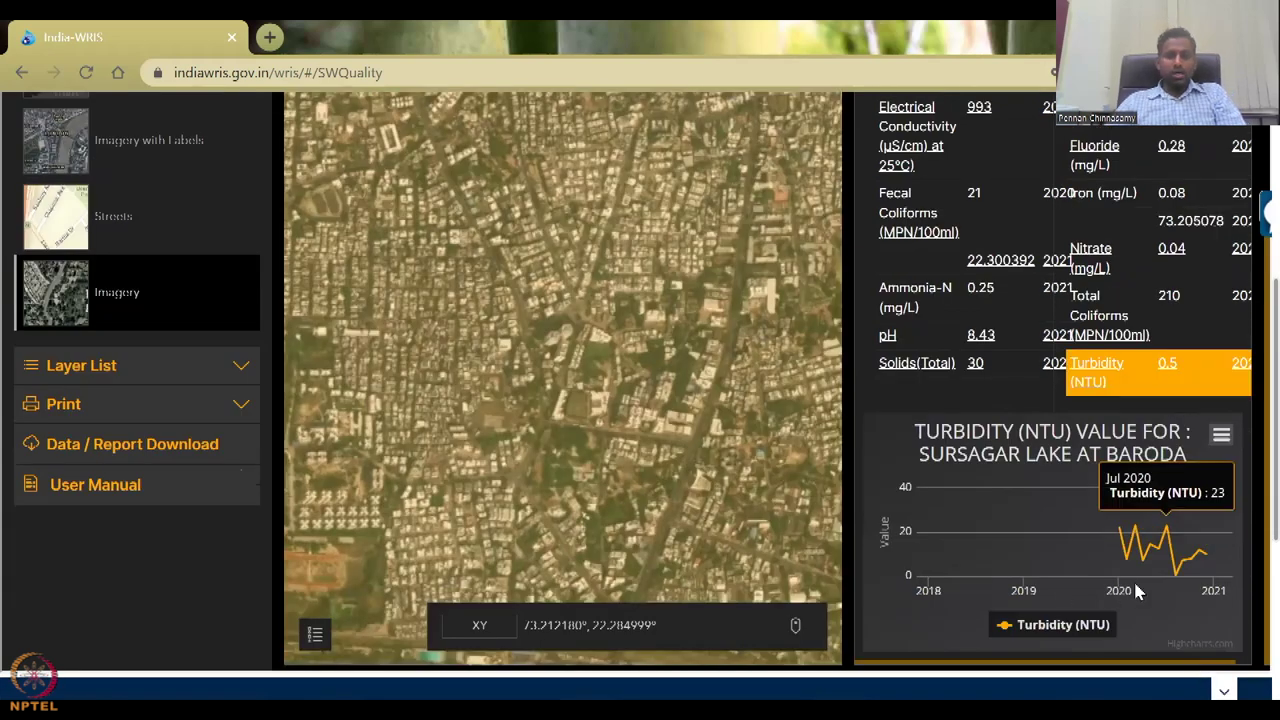
Step: Plot the Solids(Total) values for Sursagar Lake at Baroda, followed by its Fecal Coliforms (MPN/100ml) values
left_click(955, 372)
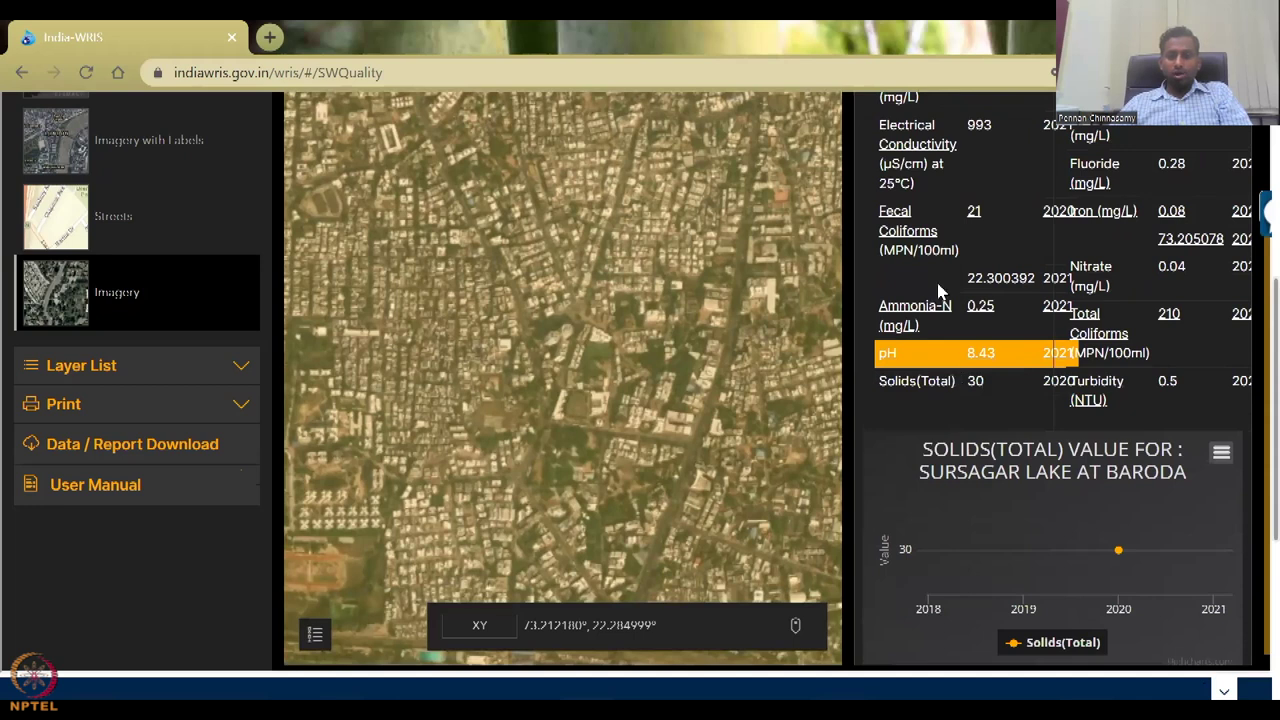
left_click(928, 230)
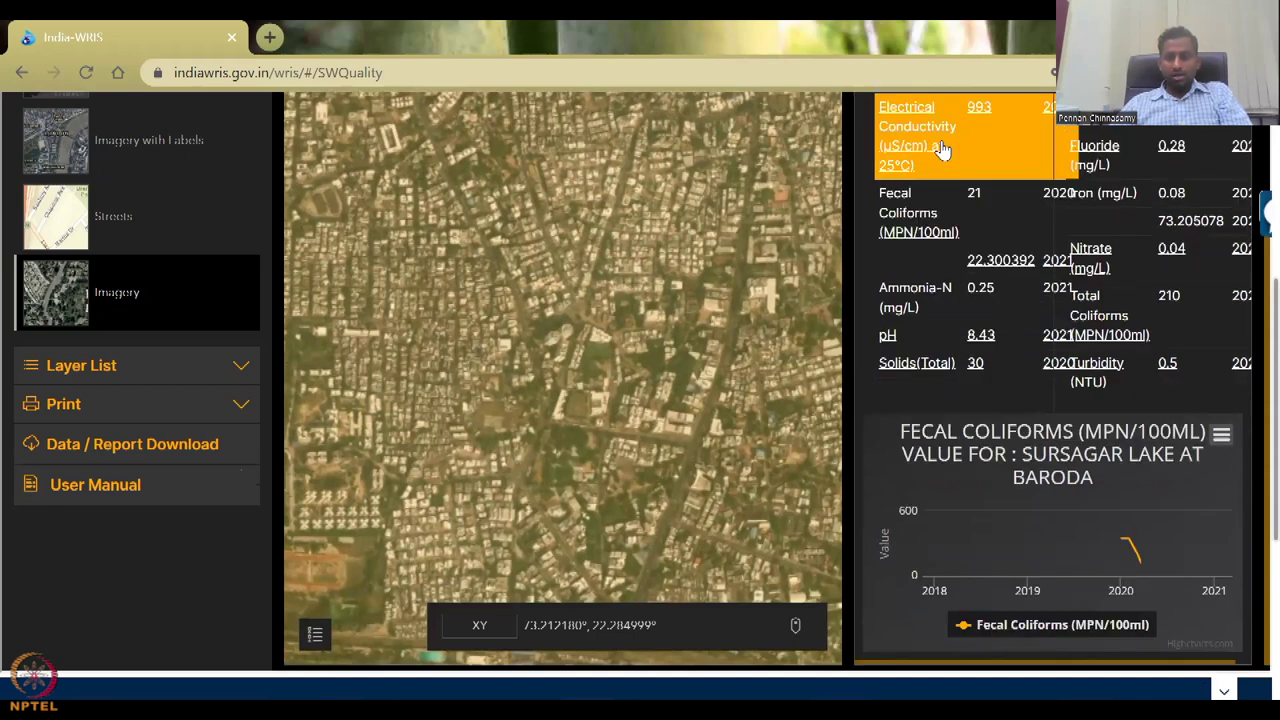
Step: Plot the Electrical Conductivity values for Sursagar Lake at Baroda, followed by its Boron (mg/L) values, and inspect the Boron chart's readings
left_click(942, 150)
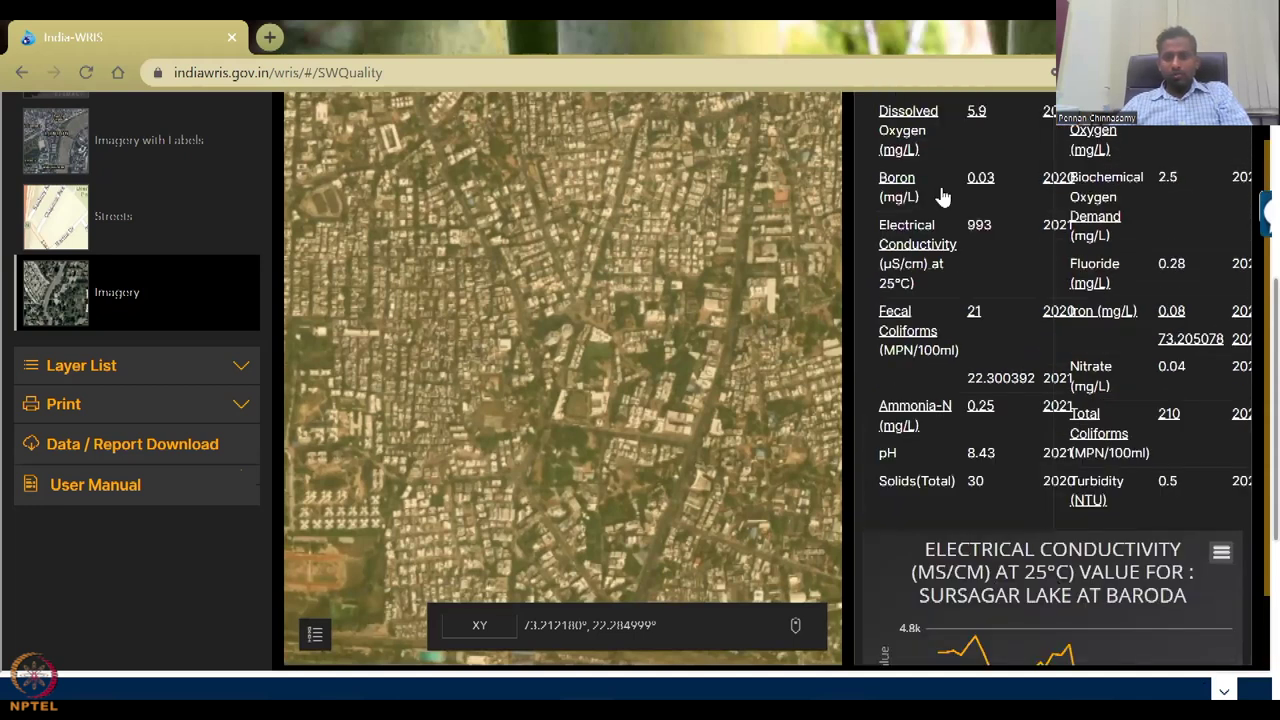
left_click(941, 197)
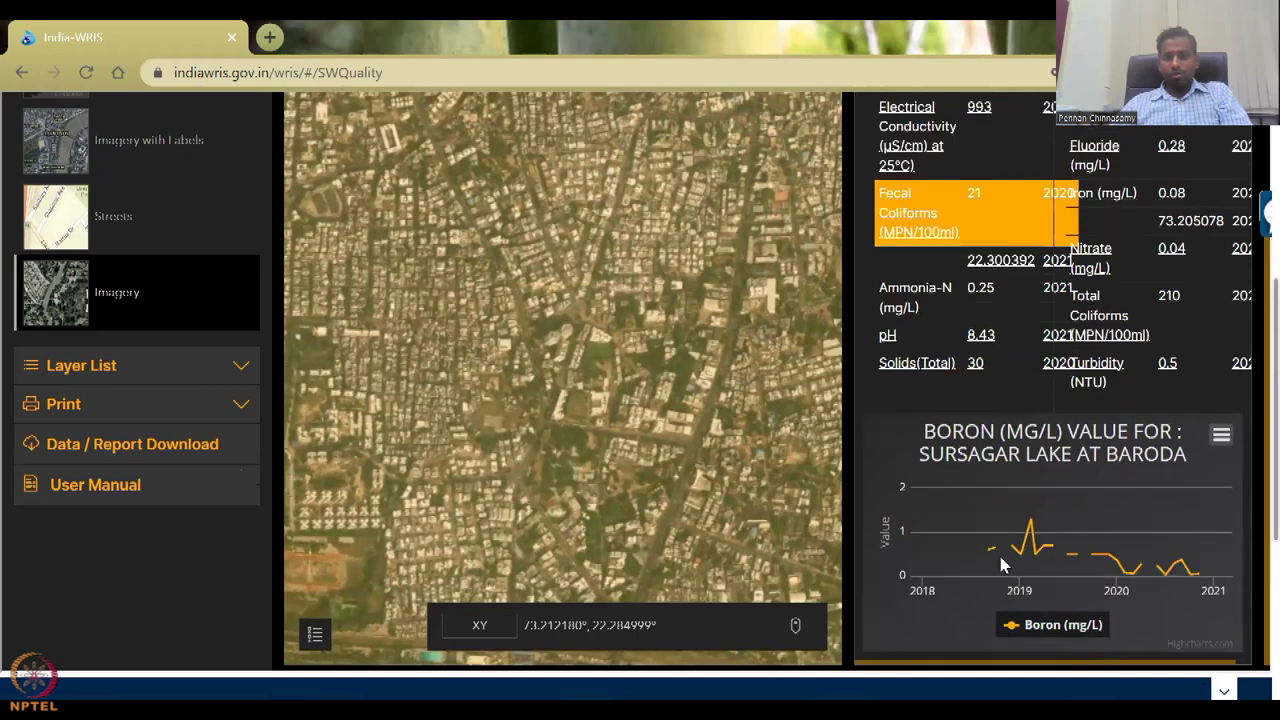
mouse_move(1077, 568)
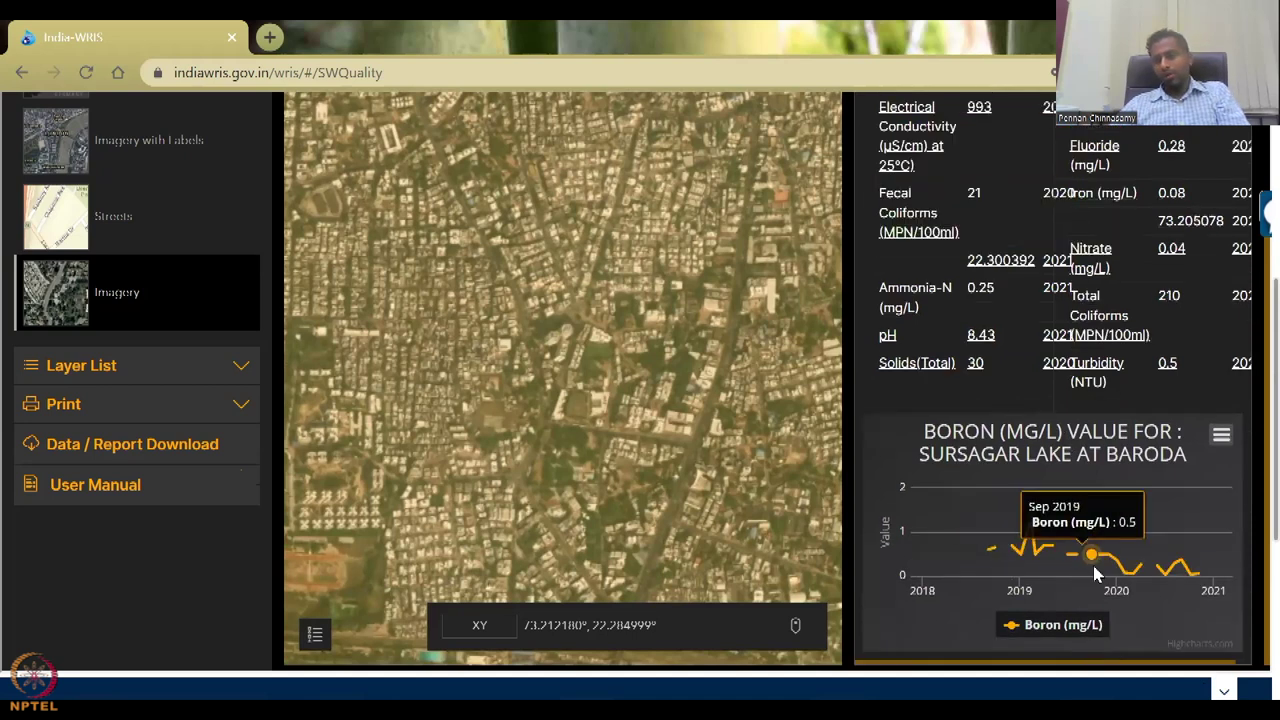
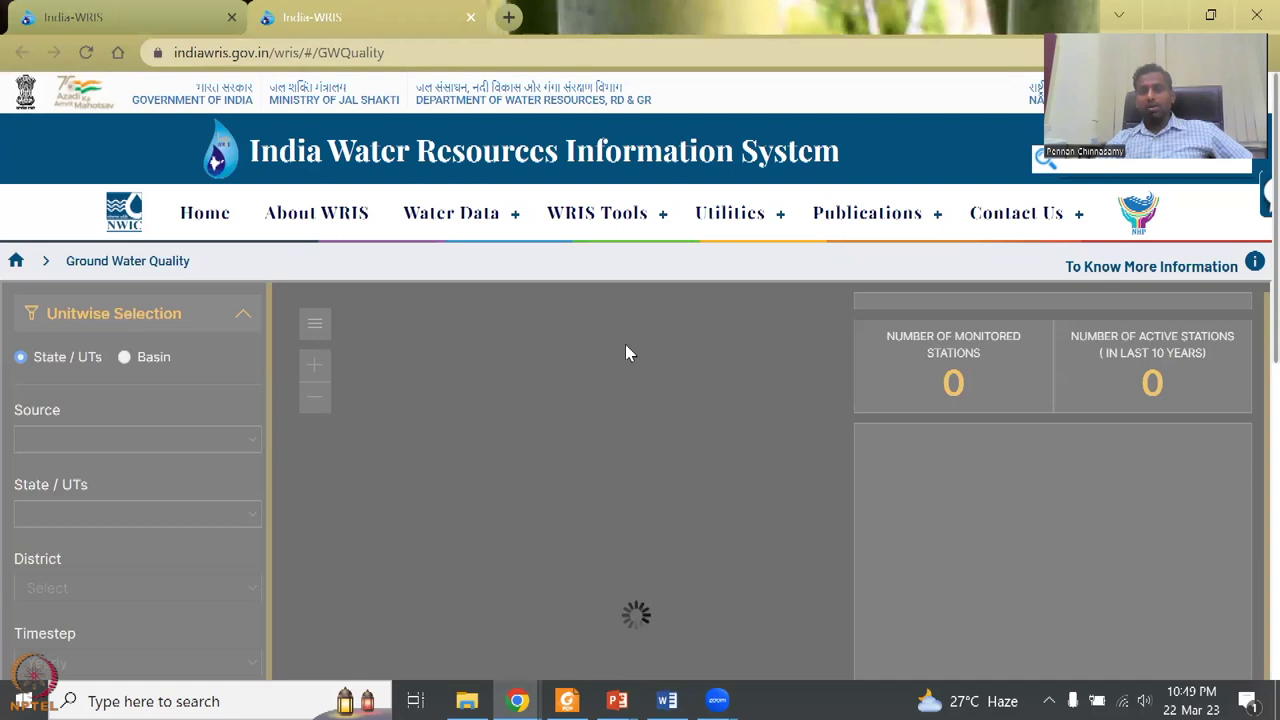
Step: Look over the Ground Water Quality selection filters and switch the station map's basemap to Streets
left_click(1254, 266)
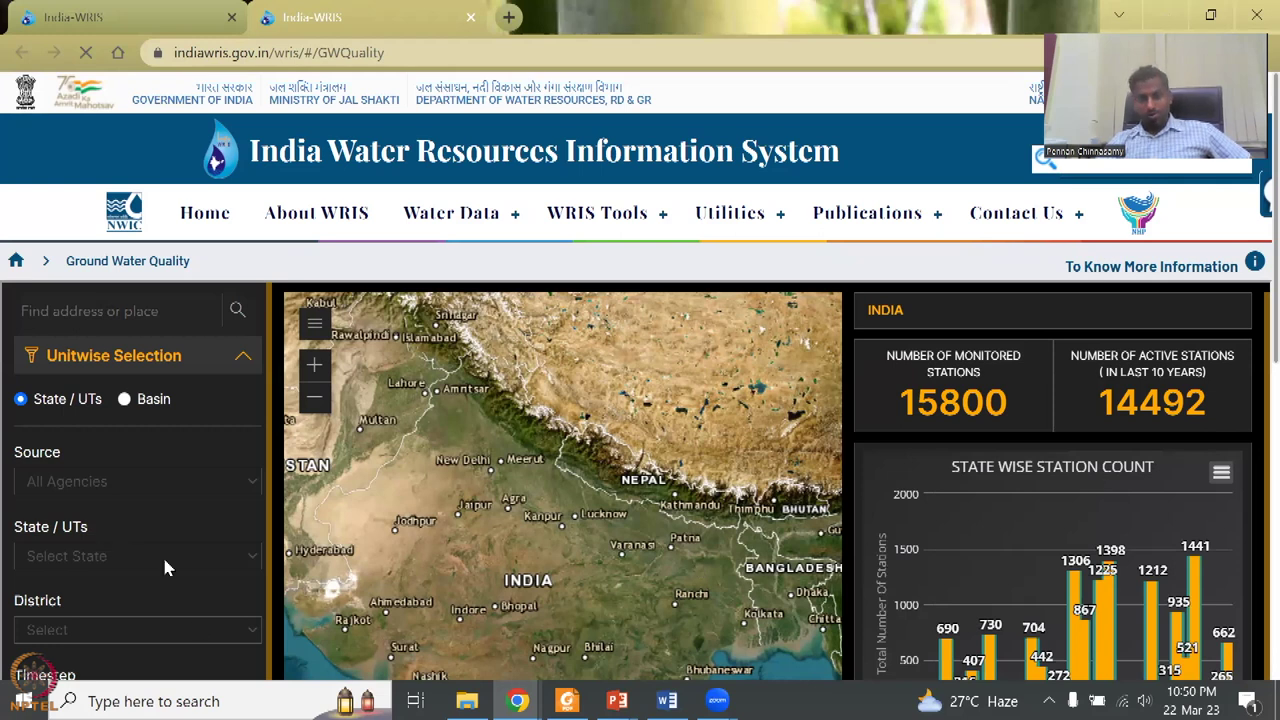
left_click(163, 499)
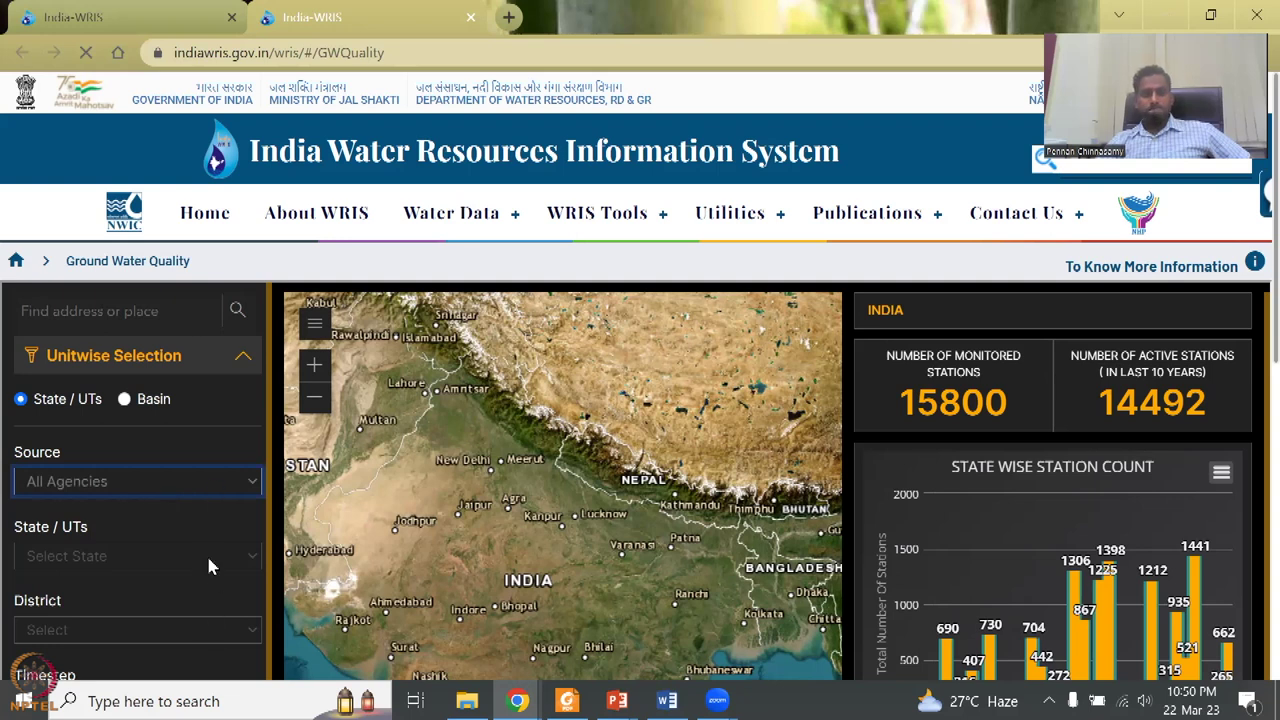
scroll(254, 351, "down", 2)
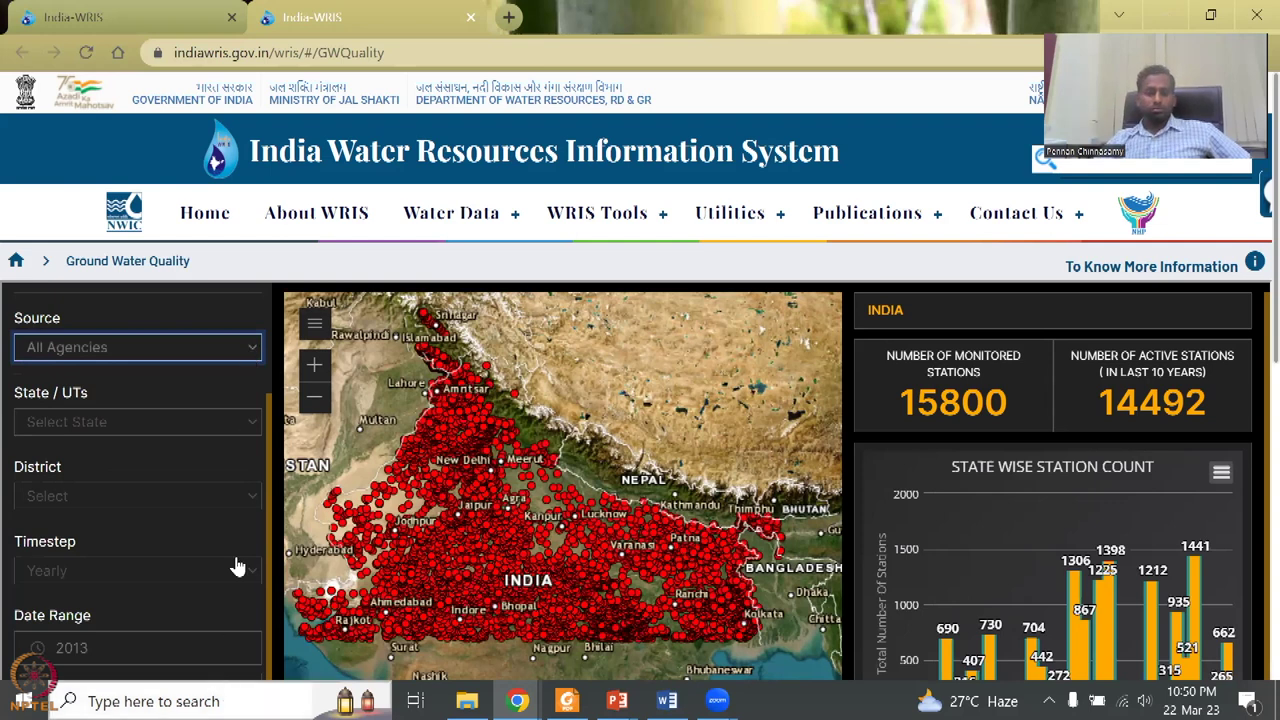
scroll(238, 567, "down", 2)
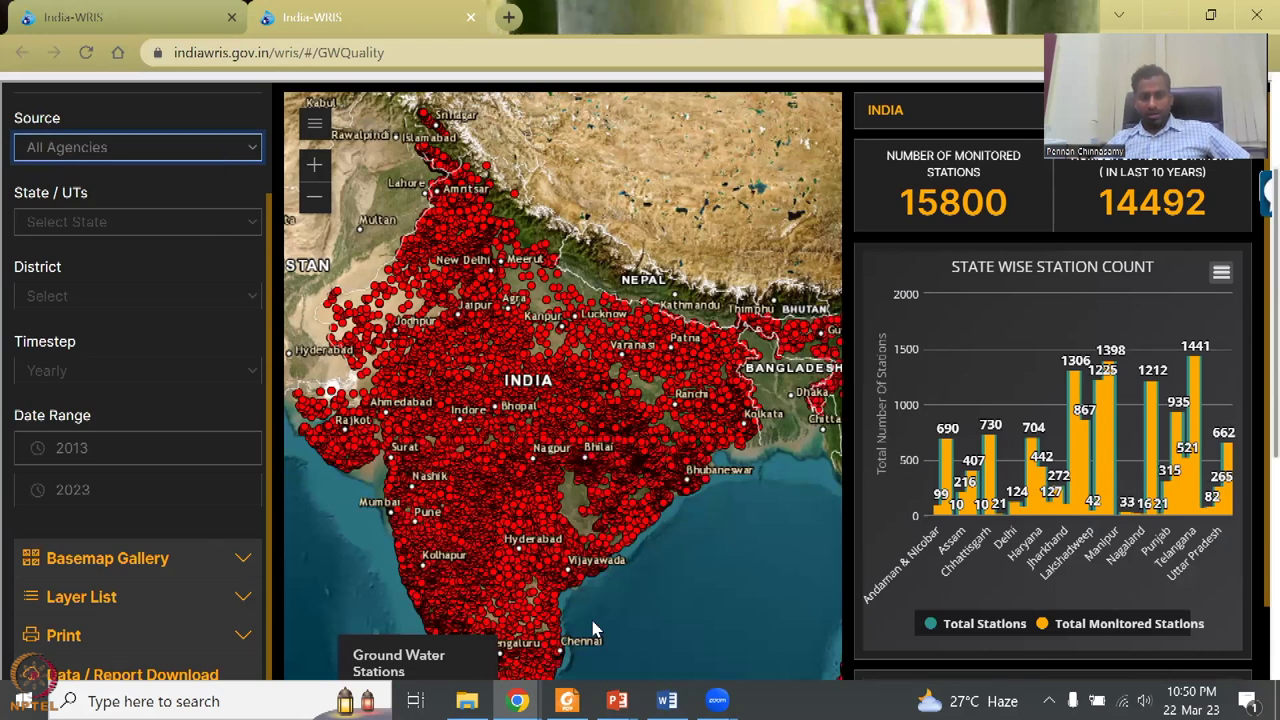
left_click(213, 562)
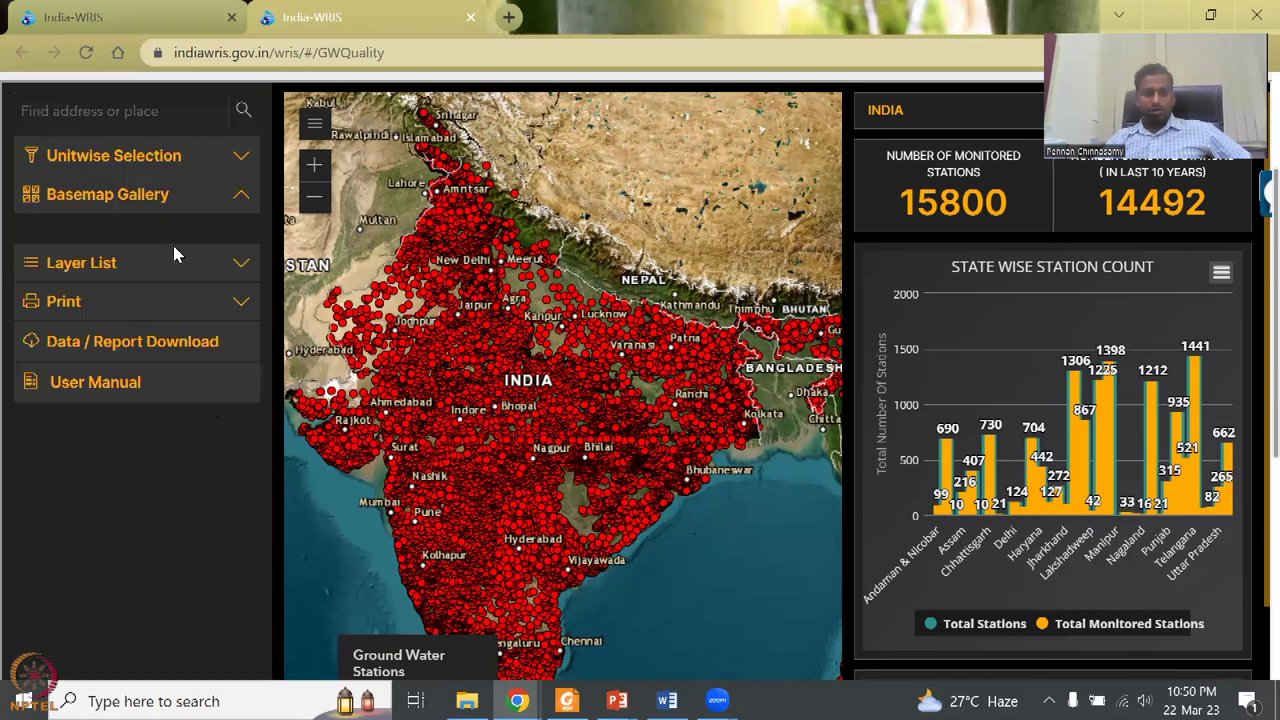
left_click(240, 204)
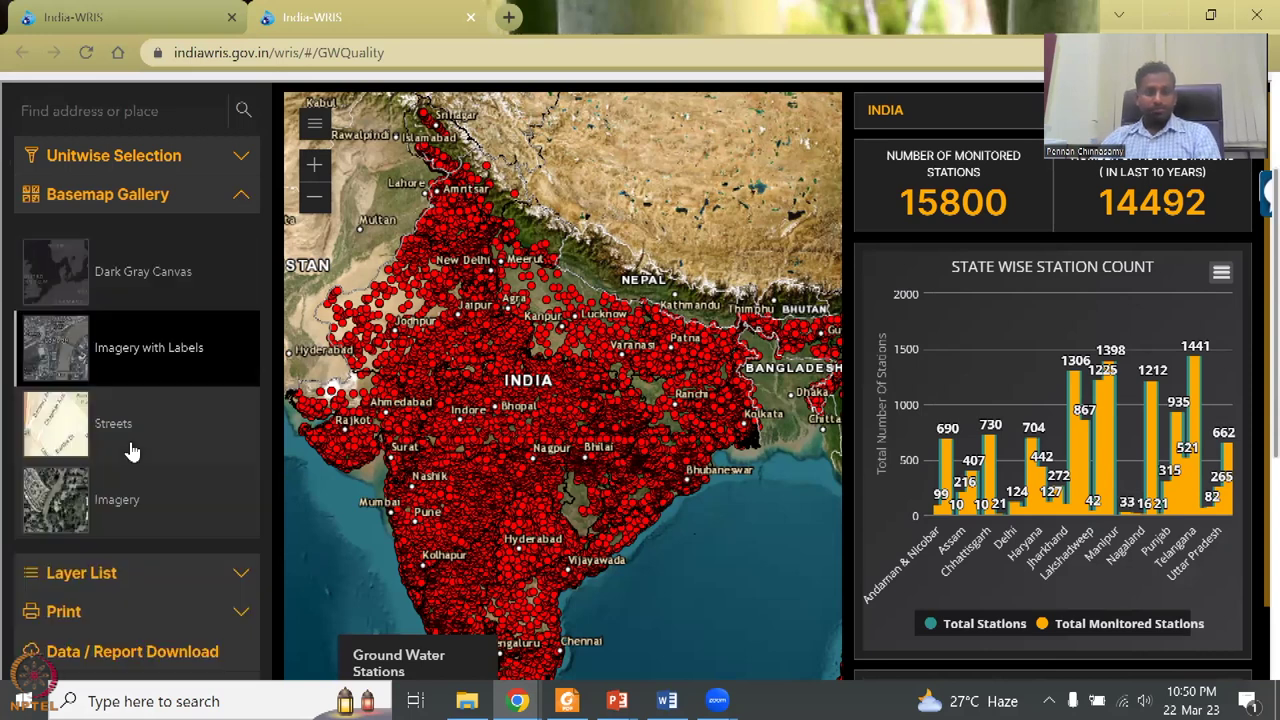
left_click(131, 450)
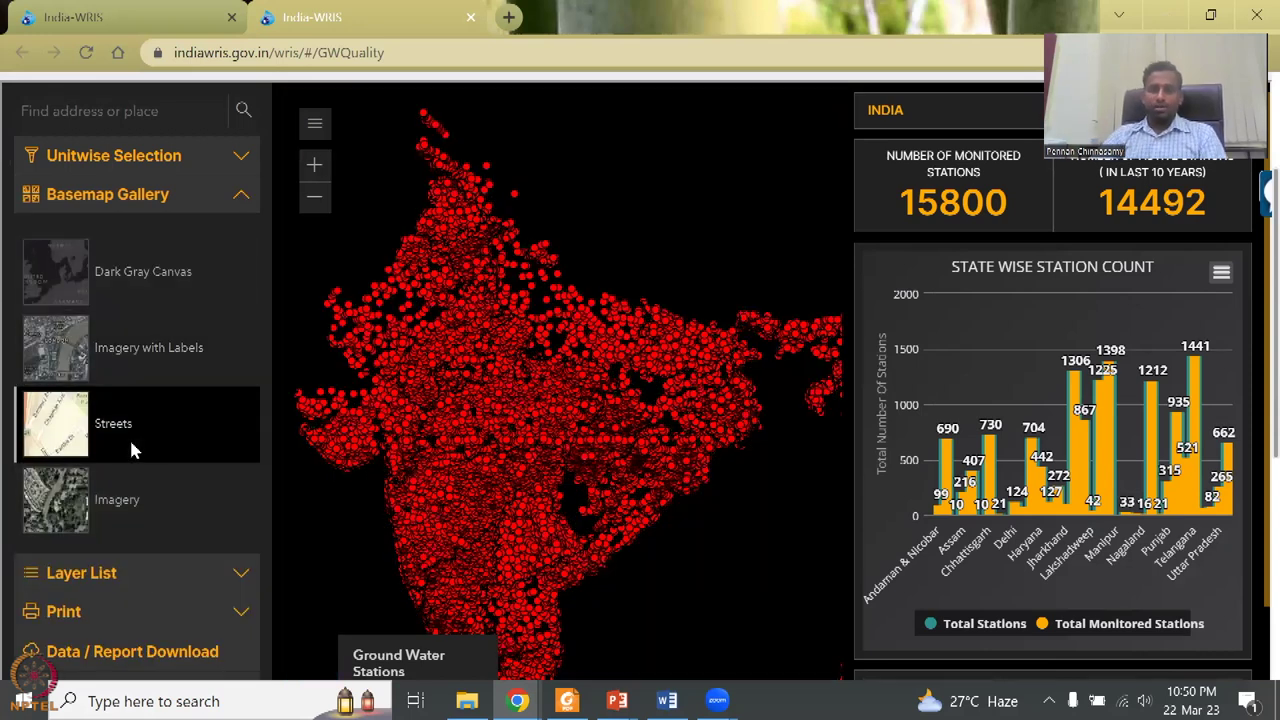
Step: Filter the groundwater quality stations of all agencies to the state of Gujarat and look through its district list
scroll(145, 343, "up", 2)
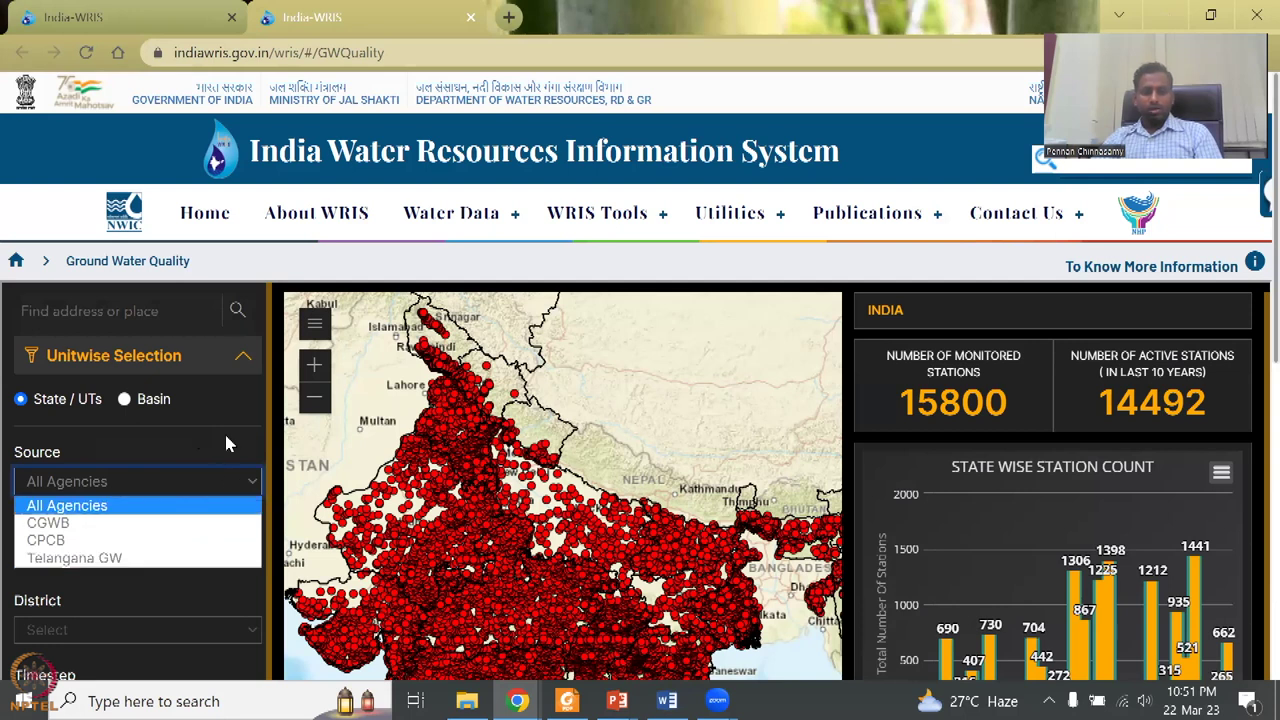
scroll(158, 477, "down", 1)
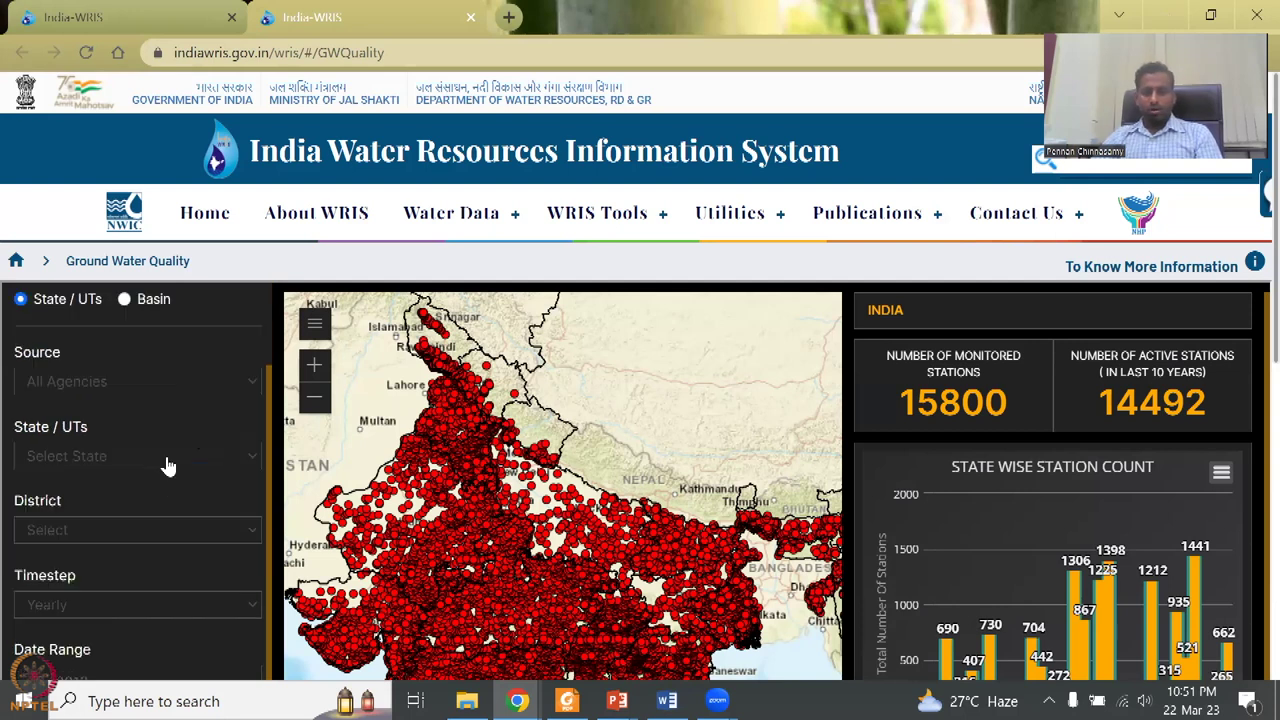
left_click(168, 460)
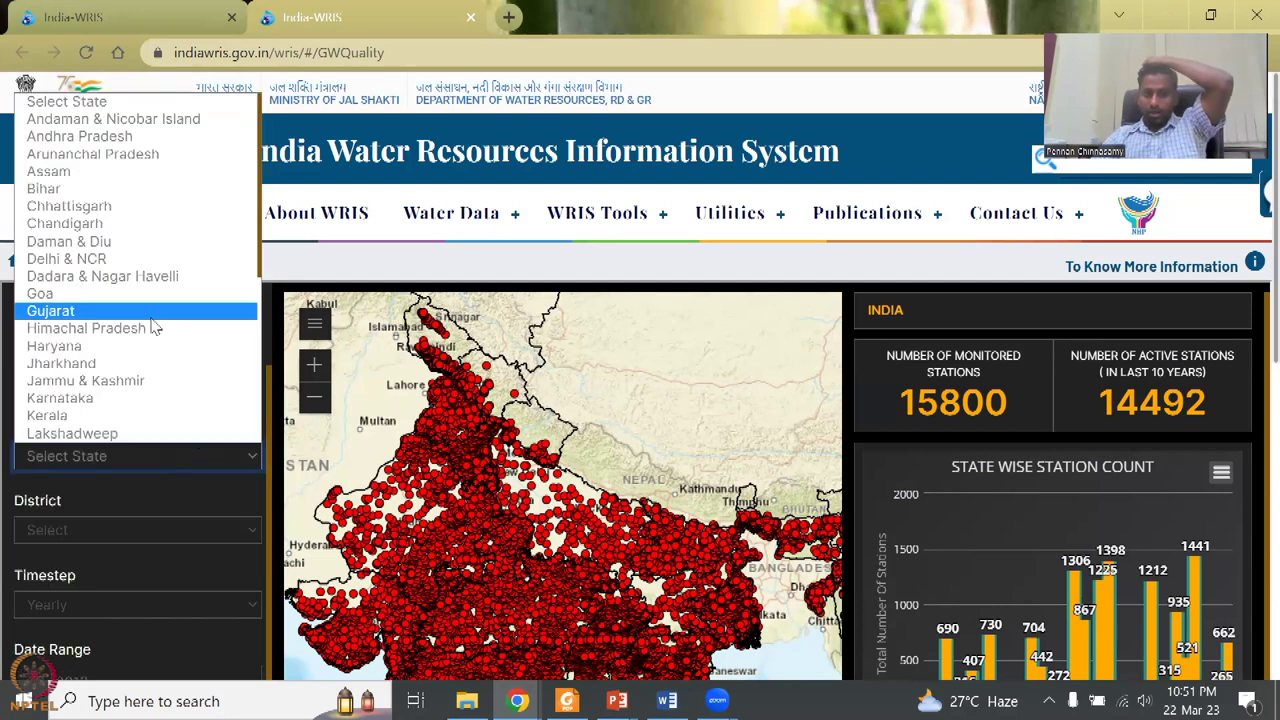
key("Return")
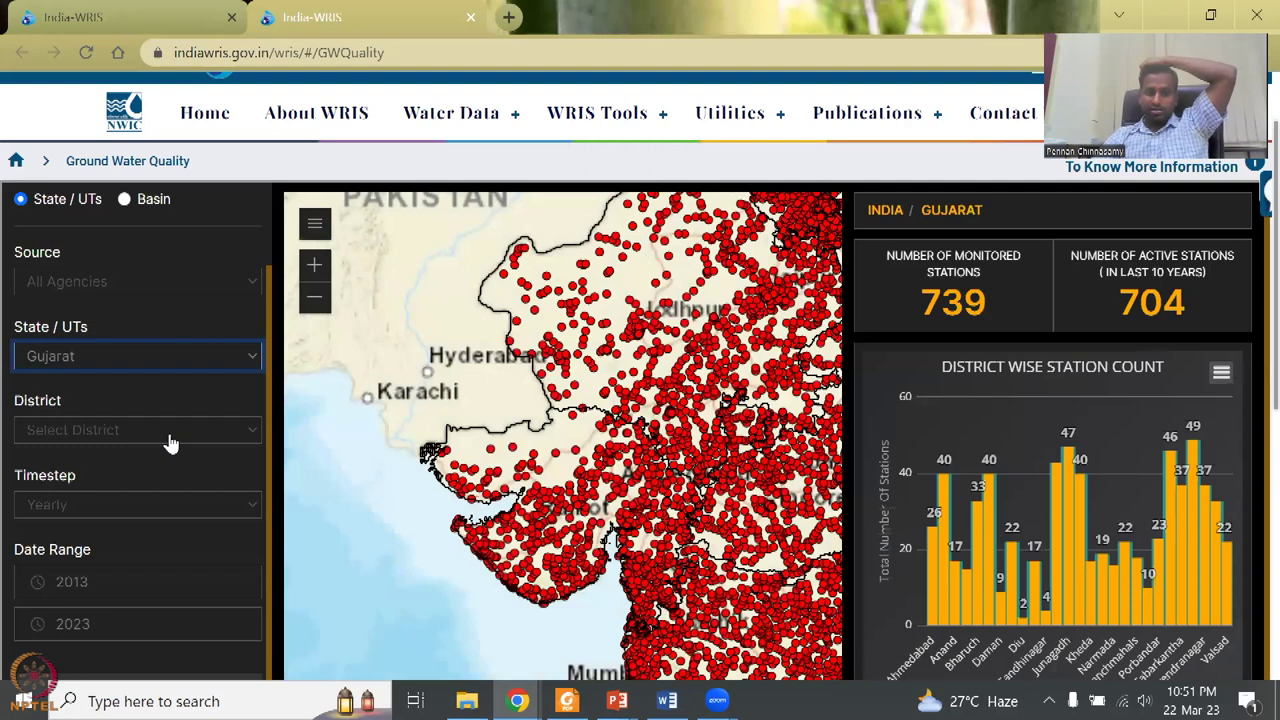
left_click(170, 443)
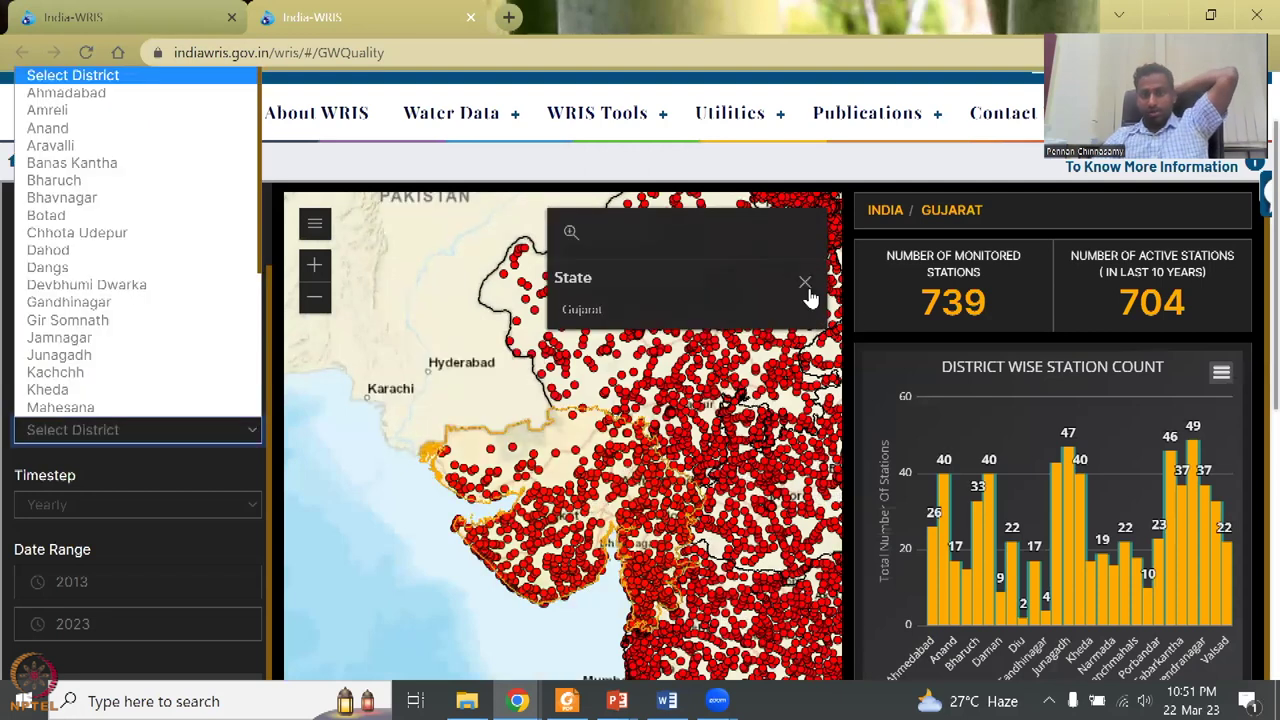
left_click(812, 287)
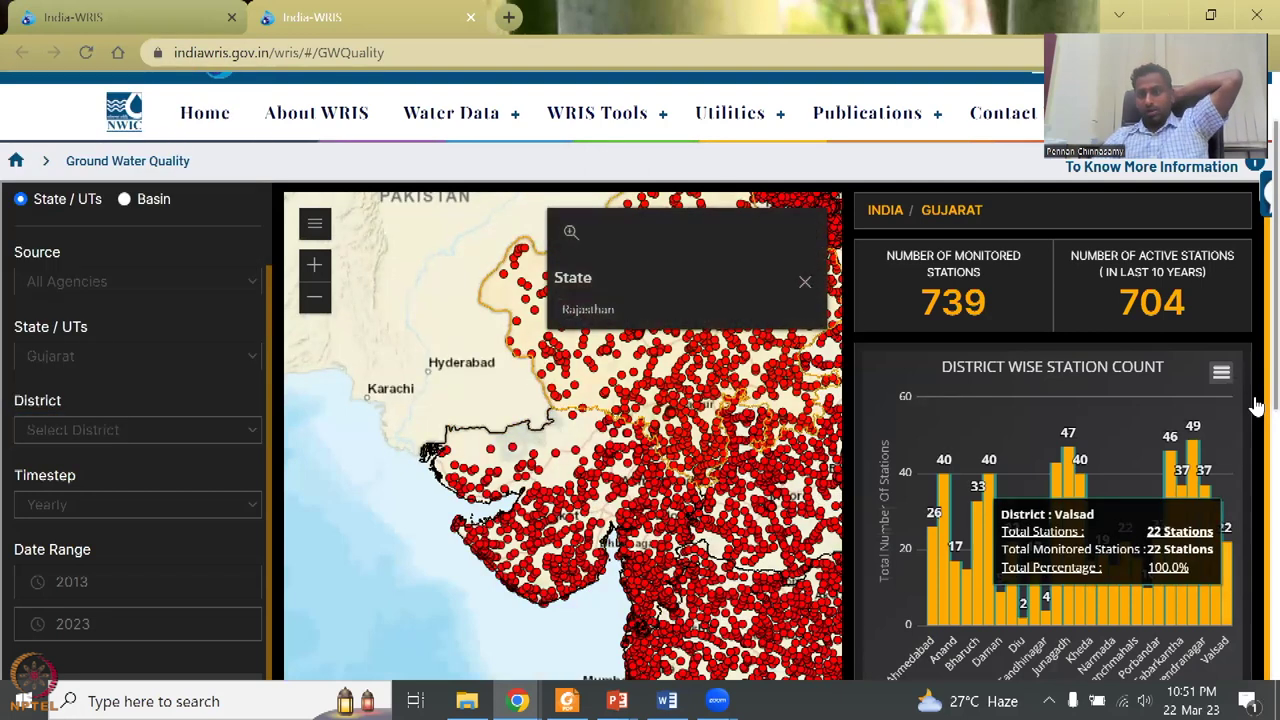
Step: Review the district-wise and parameter-wise station count charts for Gujarat's groundwater stations, along with the date range filter
scroll(1150, 480, "down", 3)
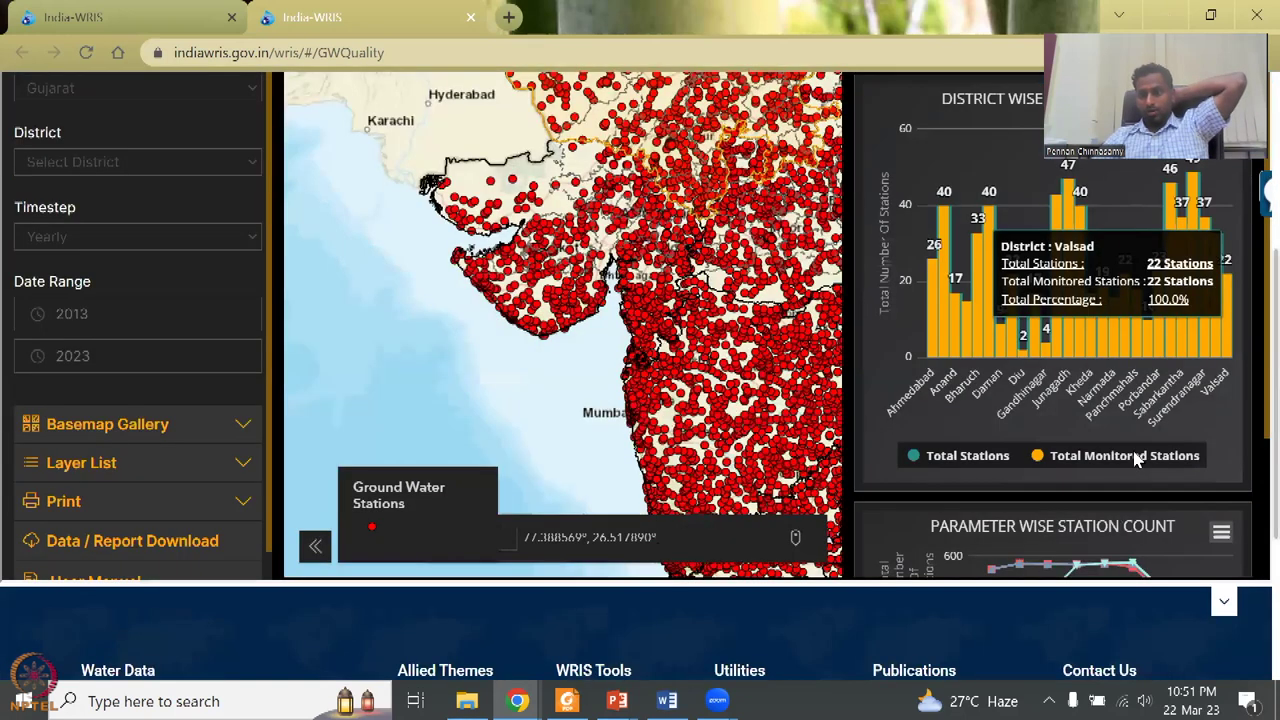
scroll(1150, 493, "down", 3)
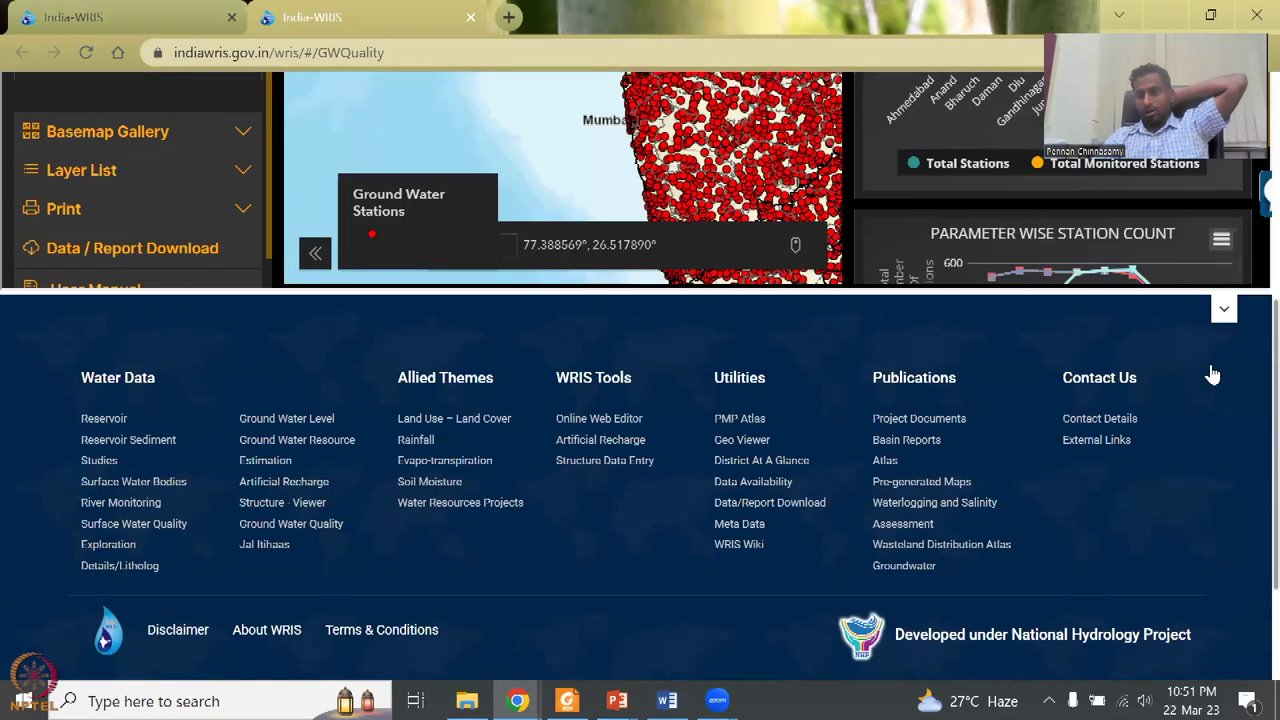
scroll(1250, 445, "up", 3)
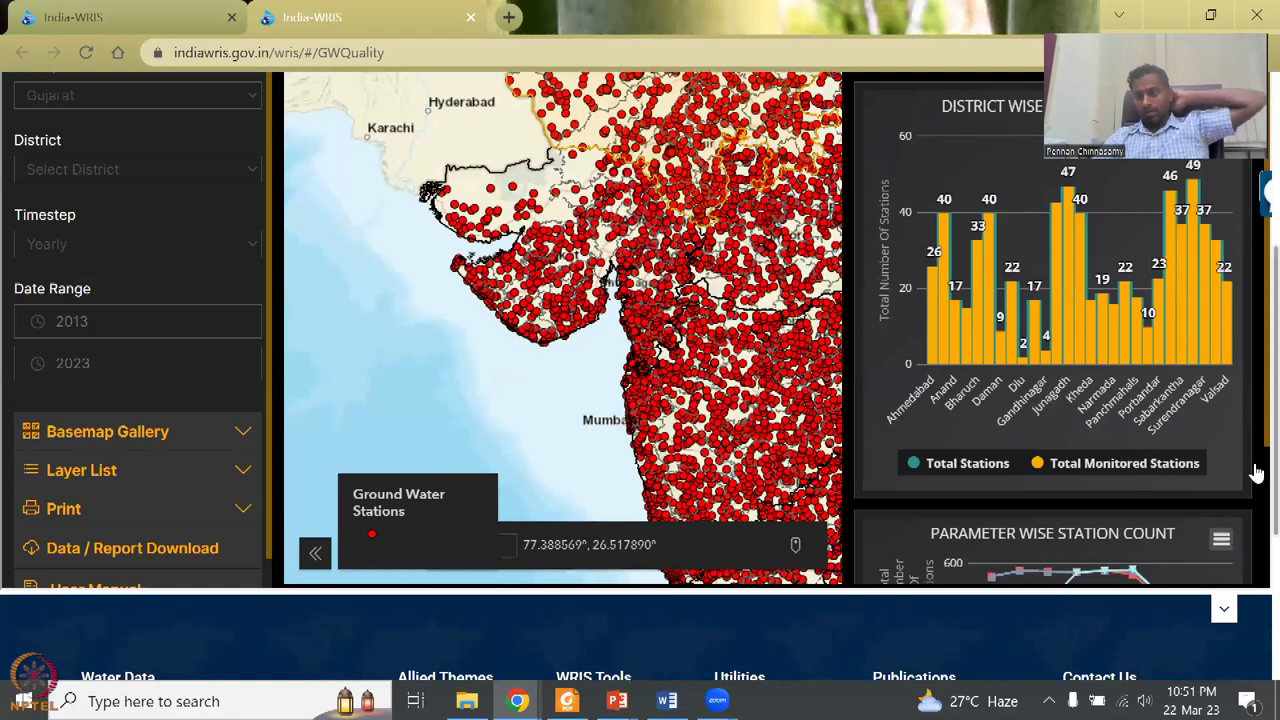
scroll(1257, 474, "down", 2)
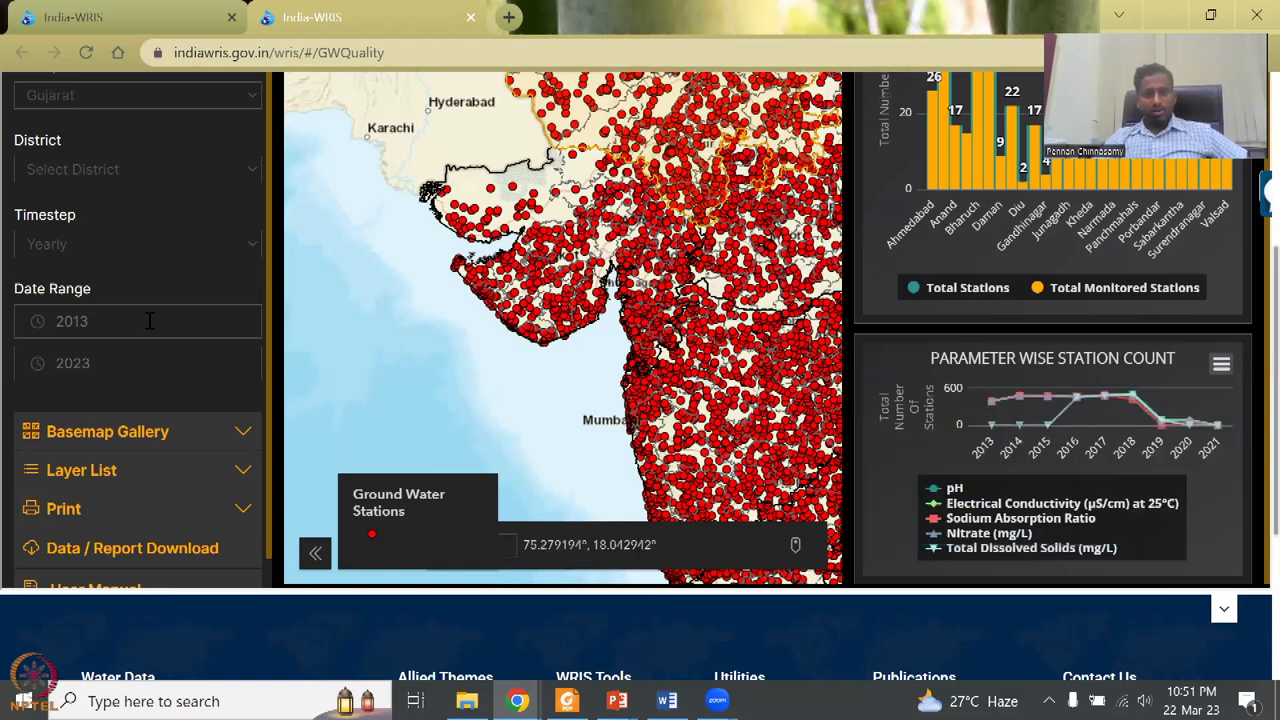
scroll(147, 340, "up", 1)
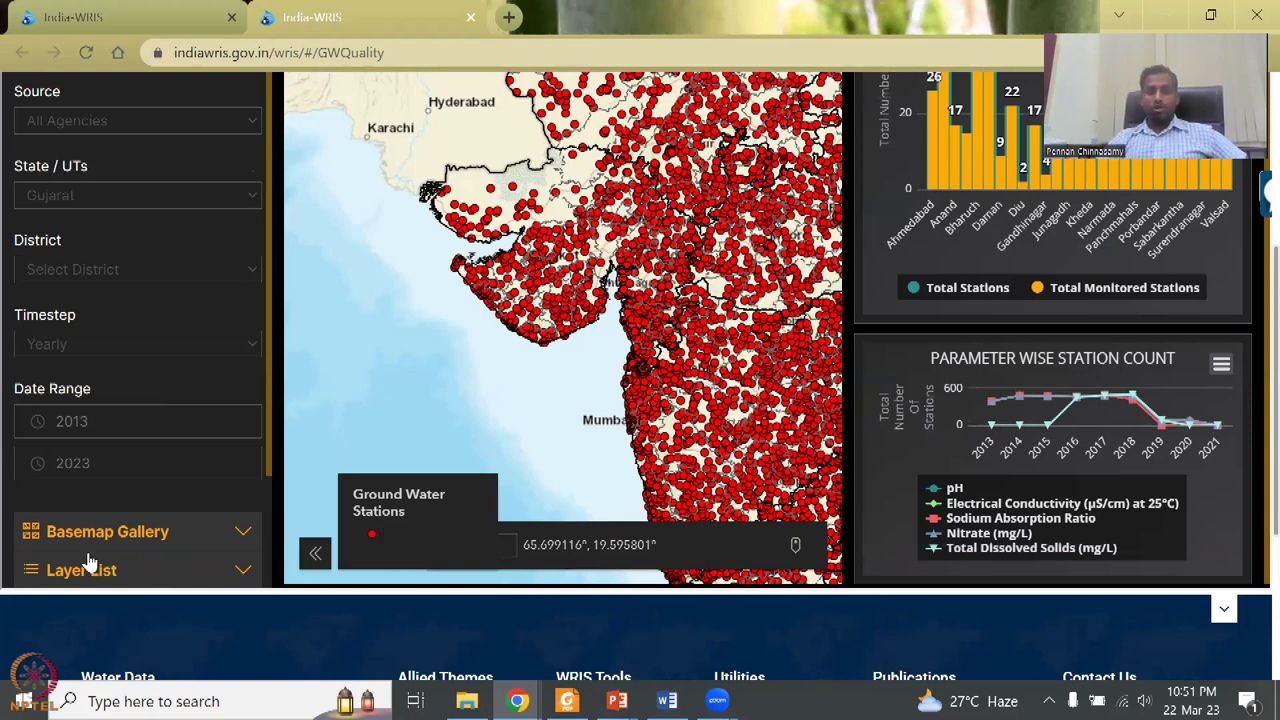
Step: Switch to the PowerPoint slide show on water quality case studies and advance to the location map of Nalsarovar Lake and Sursagar Lake
key("ctrl+Tab")
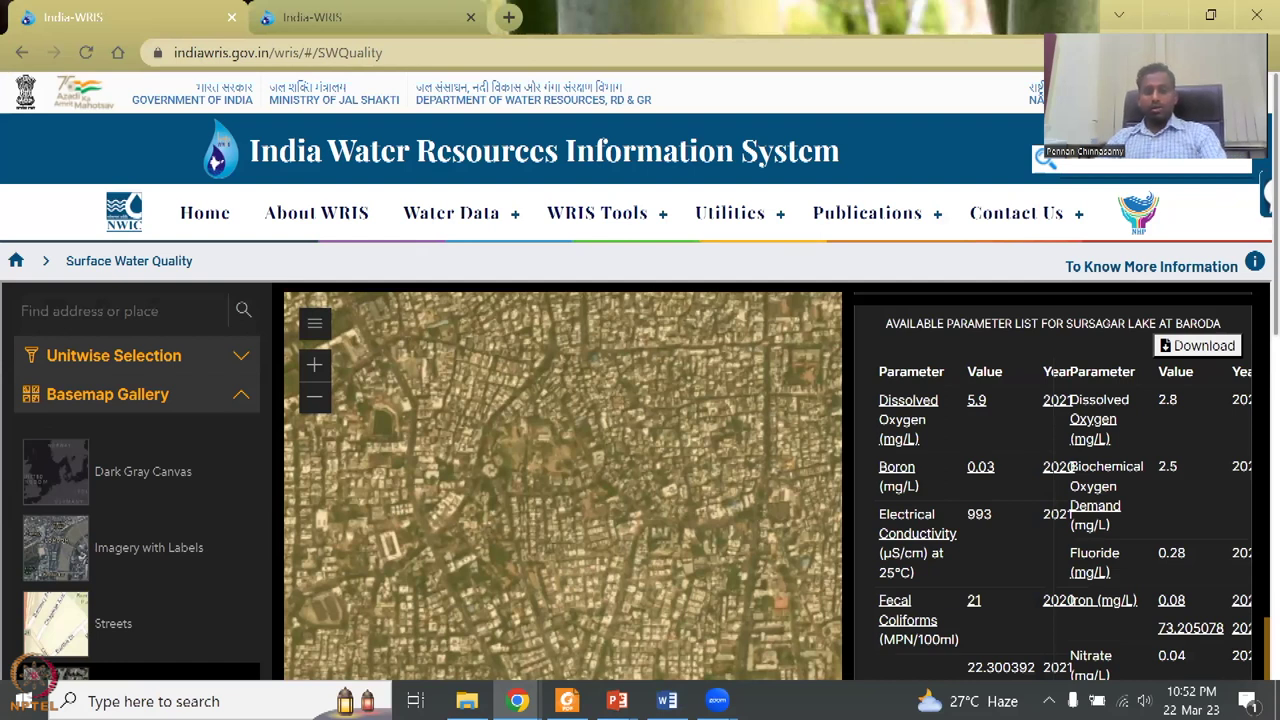
key("alt+Tab")
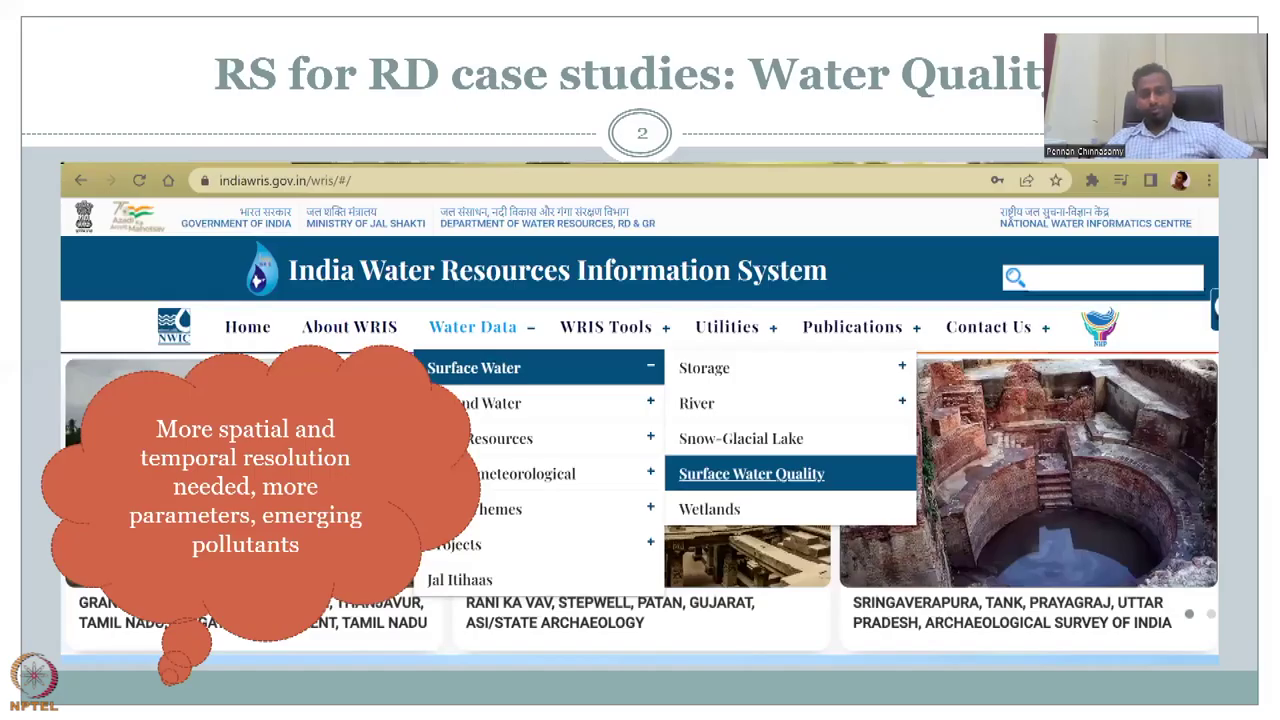
left_click(1093, 563)
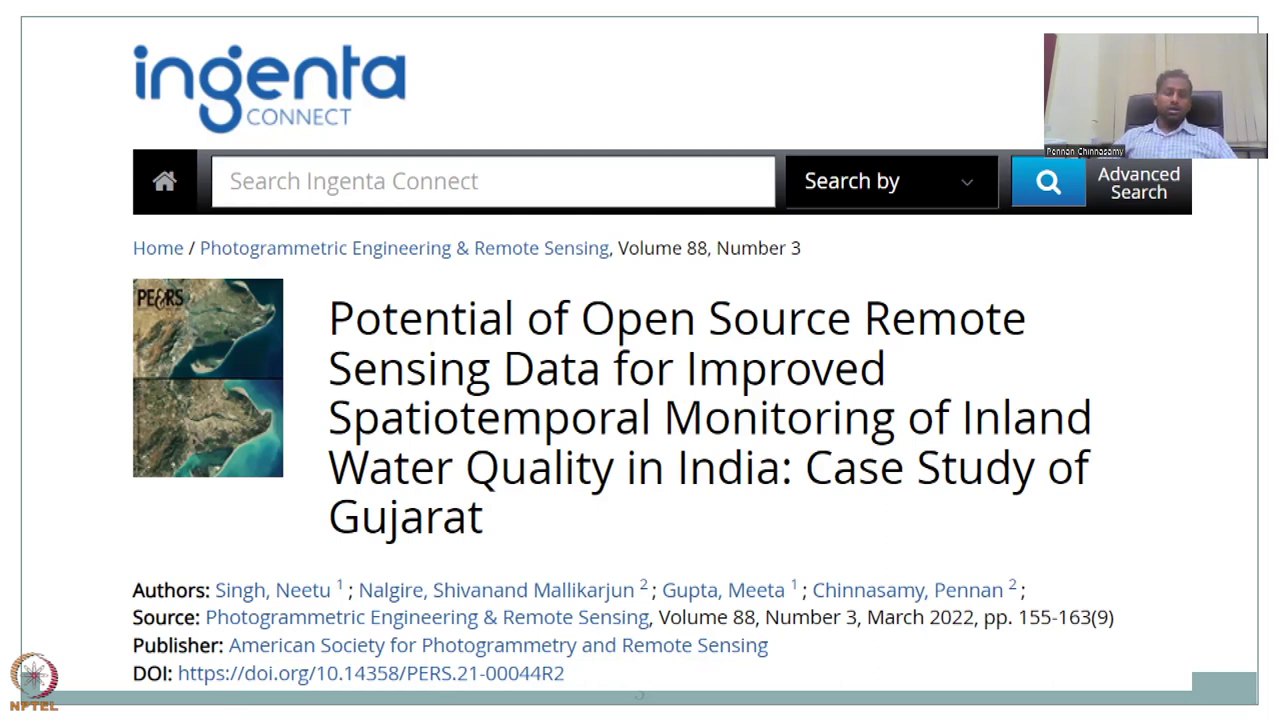
left_click(698, 372)
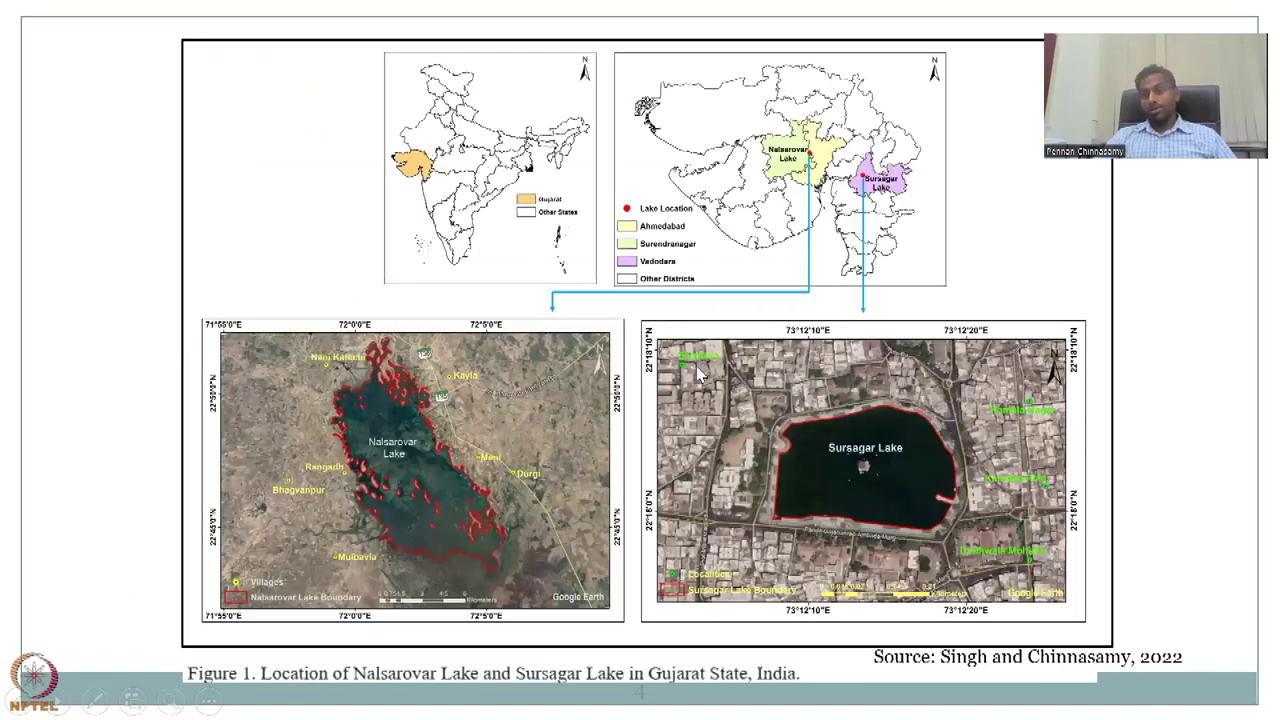